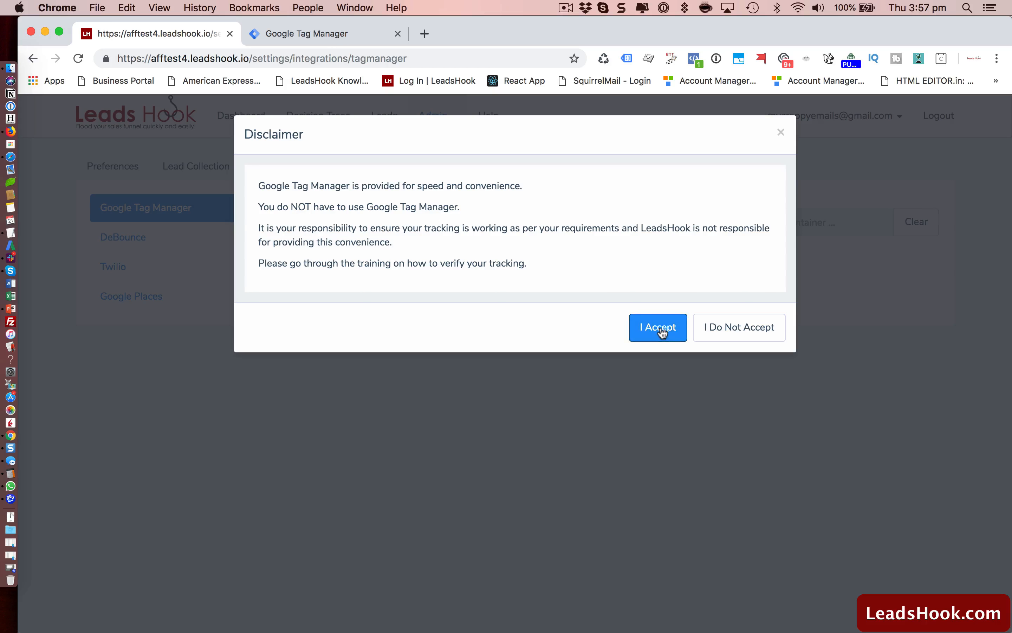
Step: Accept the Google Tag Manager disclaimer and authorize leadshook.io to access the chosen Google account
left_click(662, 333)
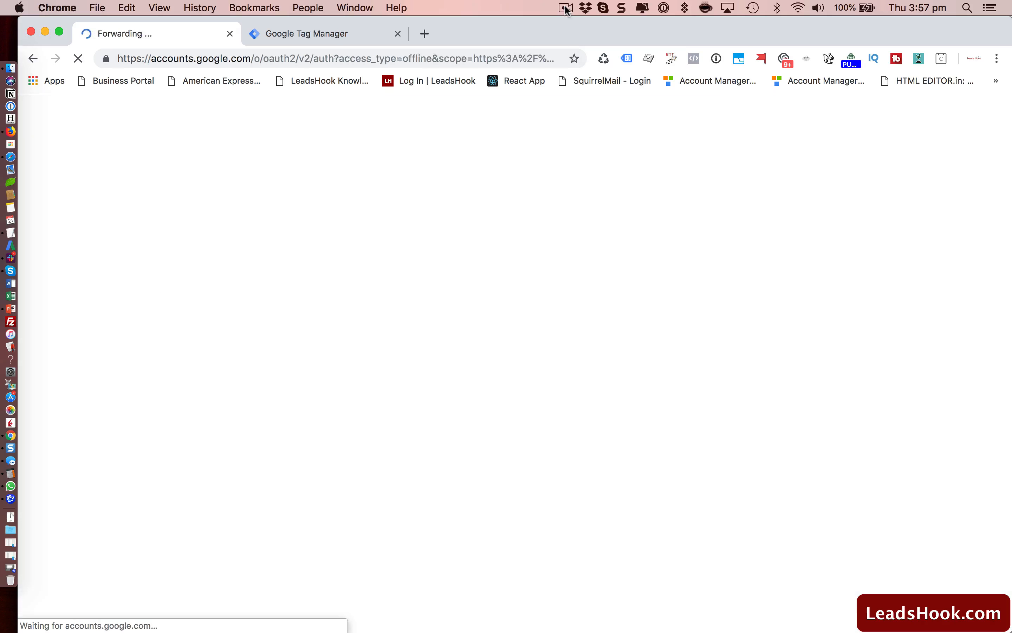
left_click(566, 8)
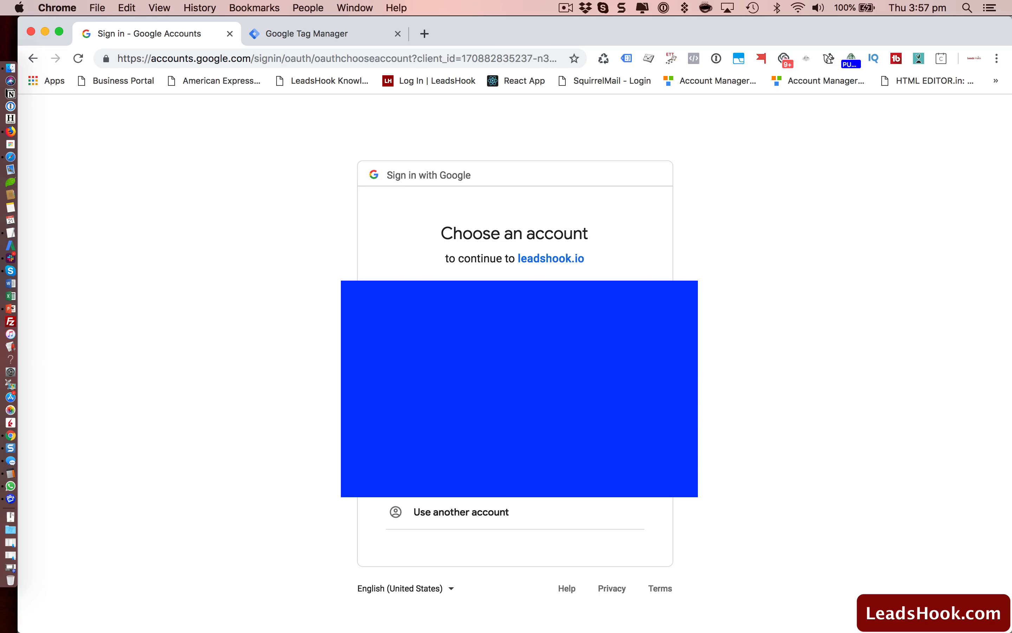
left_click(469, 392)
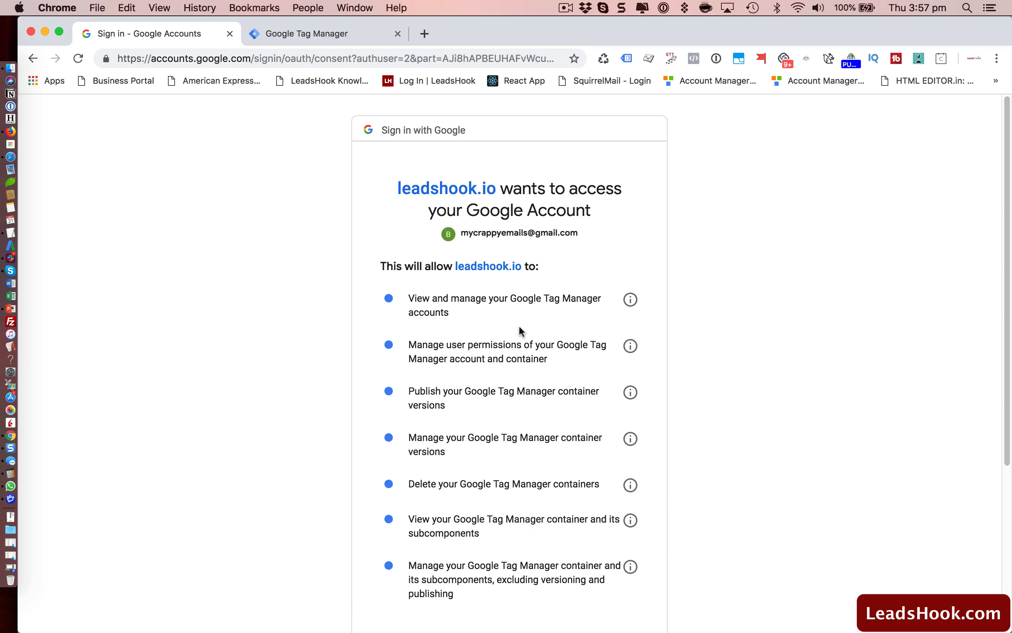
scroll(495, 361, "down", 10)
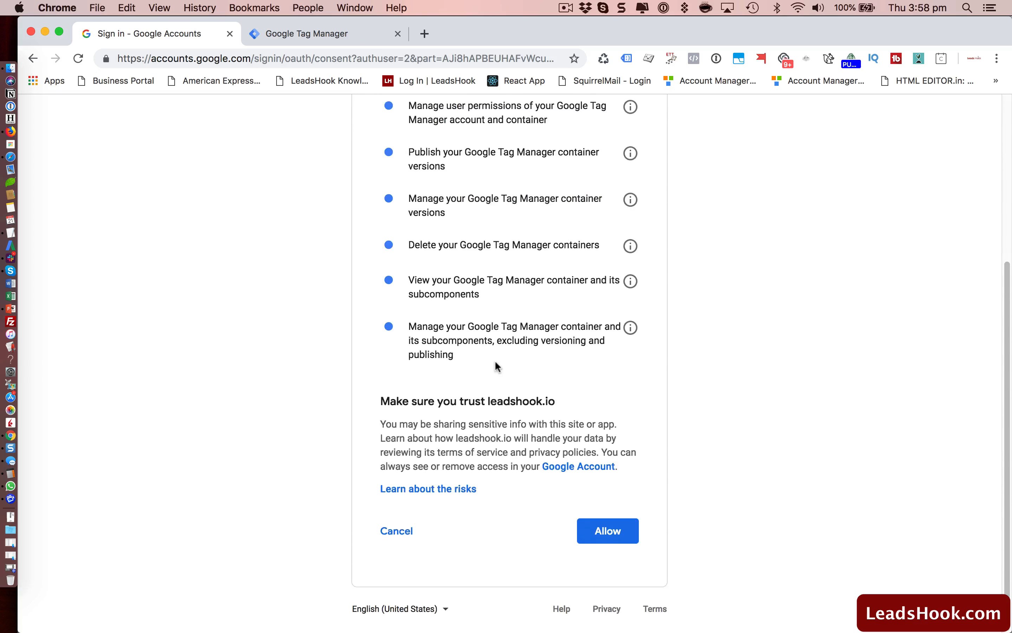
scroll(495, 364, "up", 5)
scroll(495, 365, "down", 6)
left_click(598, 530)
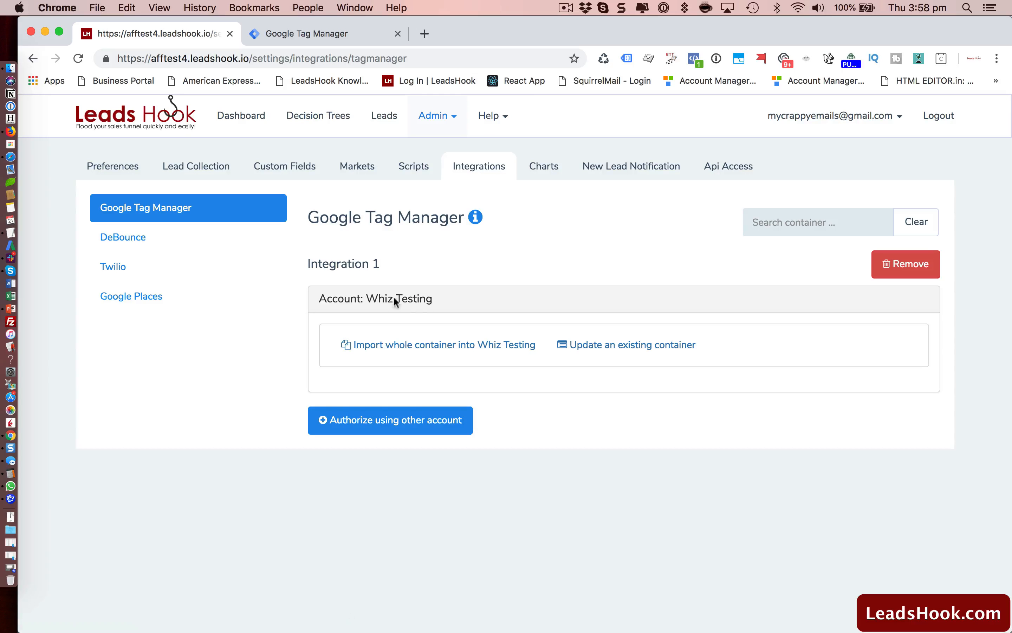
Step: Check the Whiz Testing account in Google Tag Manager, and read the descriptions of the LeadsHook import and update options
left_click(347, 36)
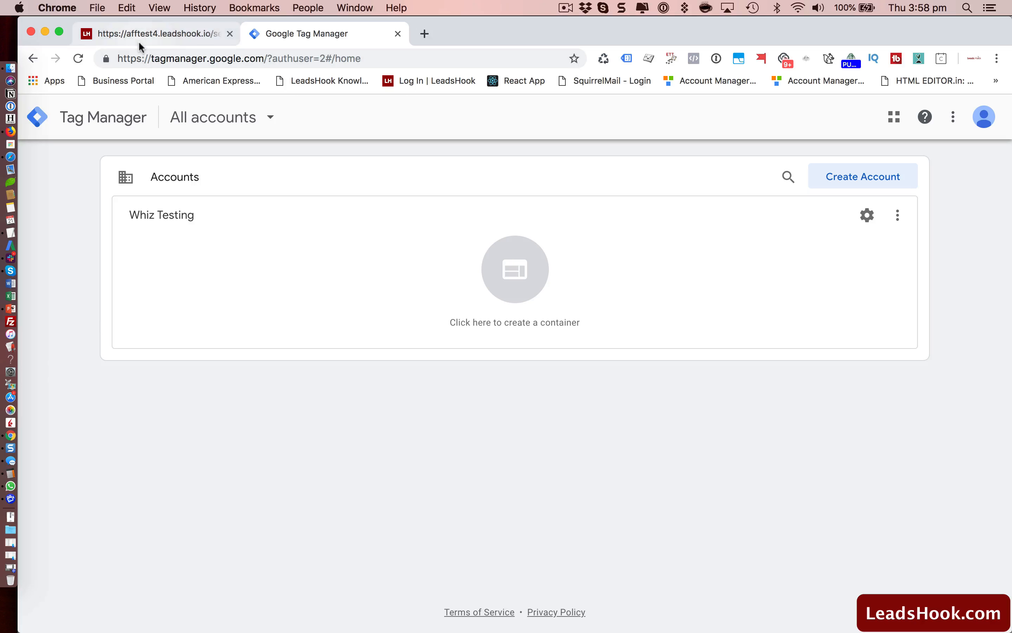
left_click(126, 30)
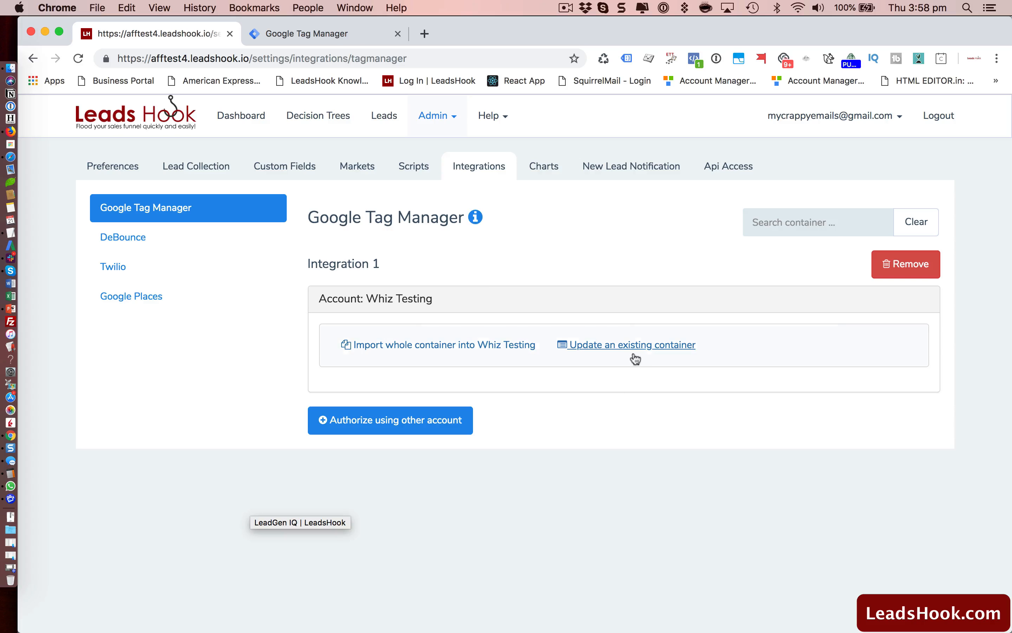
mouse_move(638, 357)
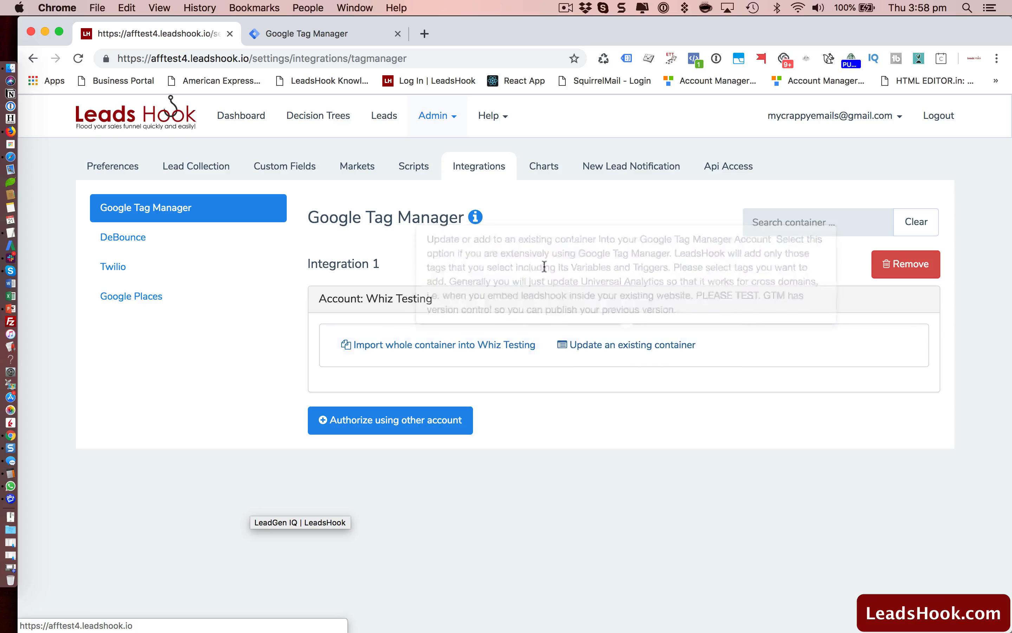
mouse_move(435, 345)
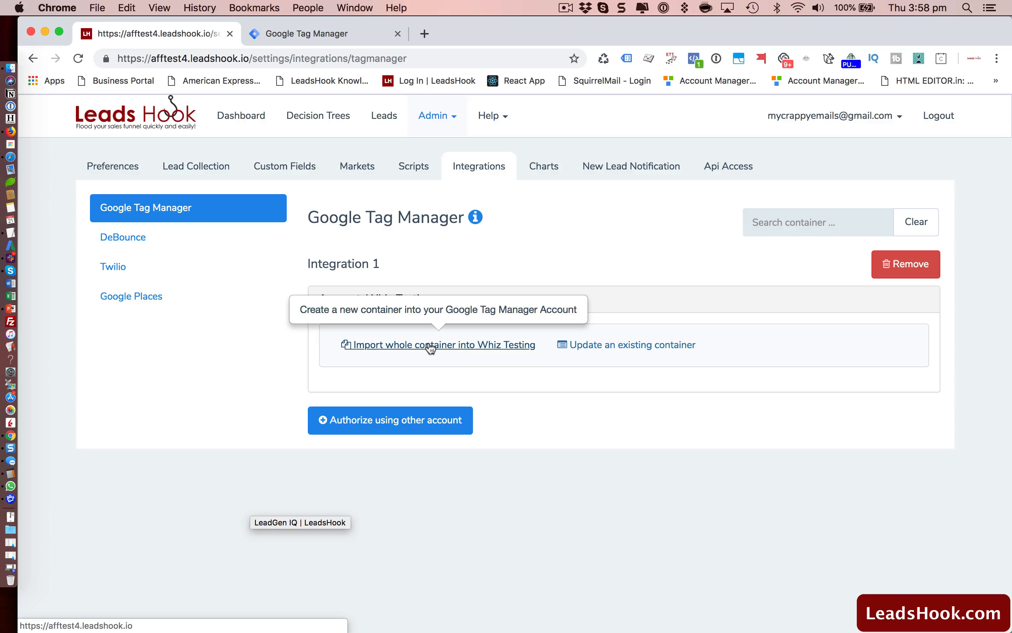
mouse_move(625, 339)
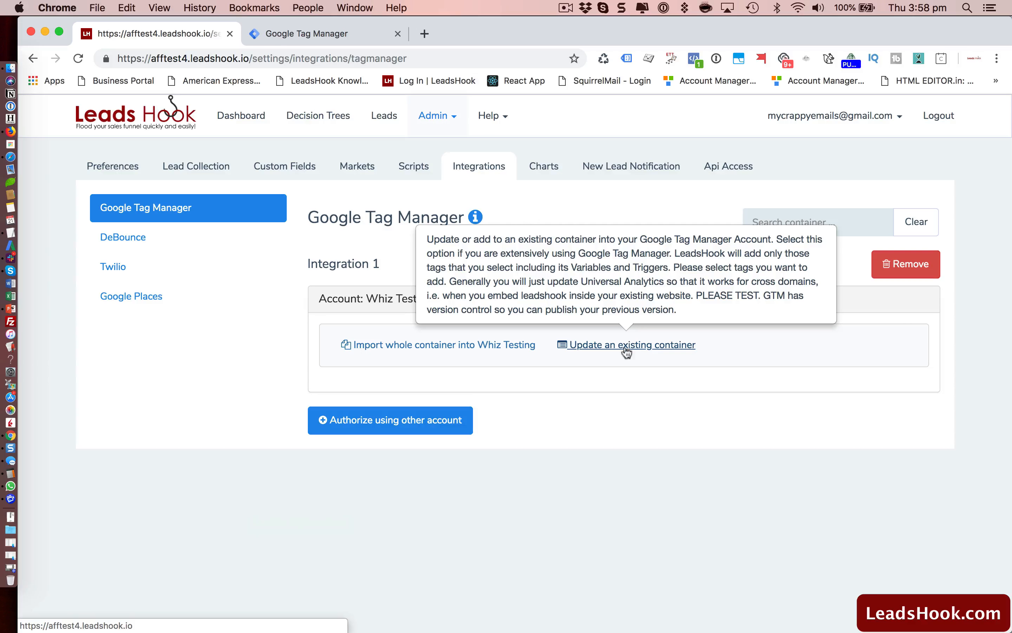
Step: Check which existing containers can be updated in Whiz Testing, and leave the selection without choosing one
left_click(626, 344)
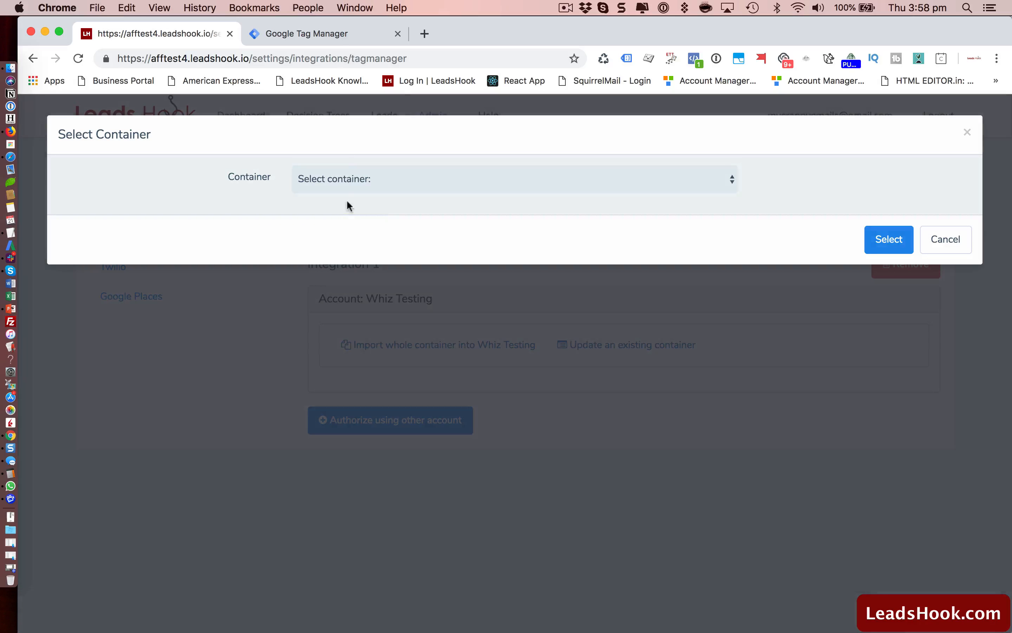
left_click(356, 177)
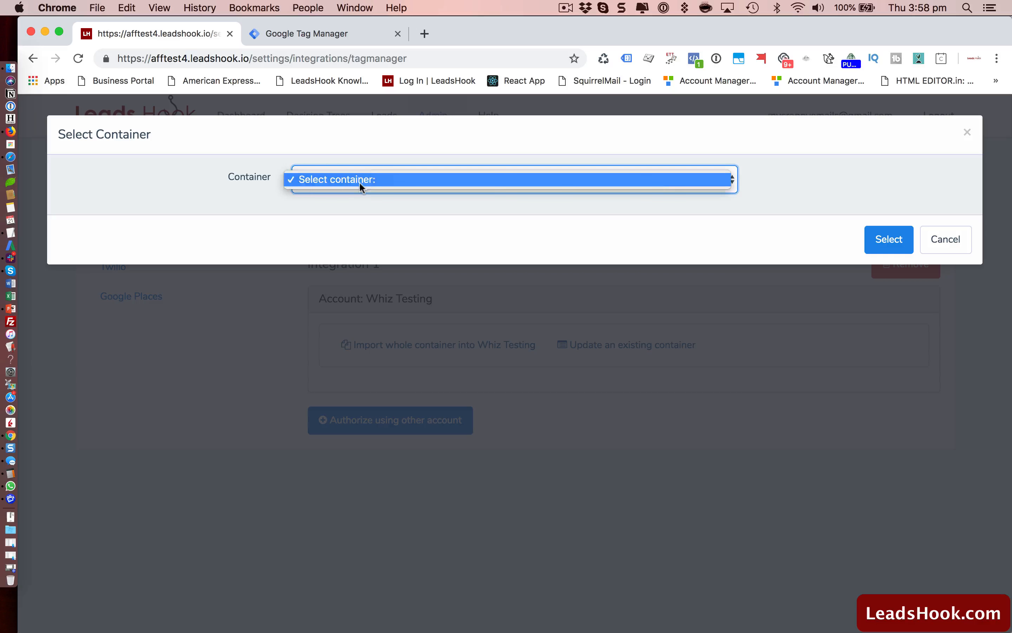
left_click(359, 181)
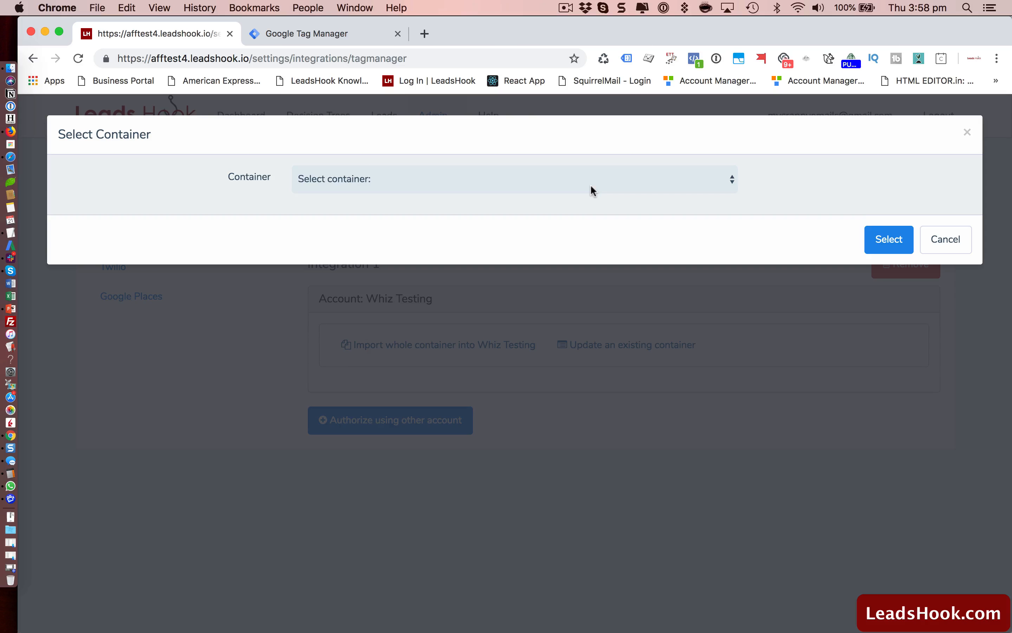
left_click(935, 240)
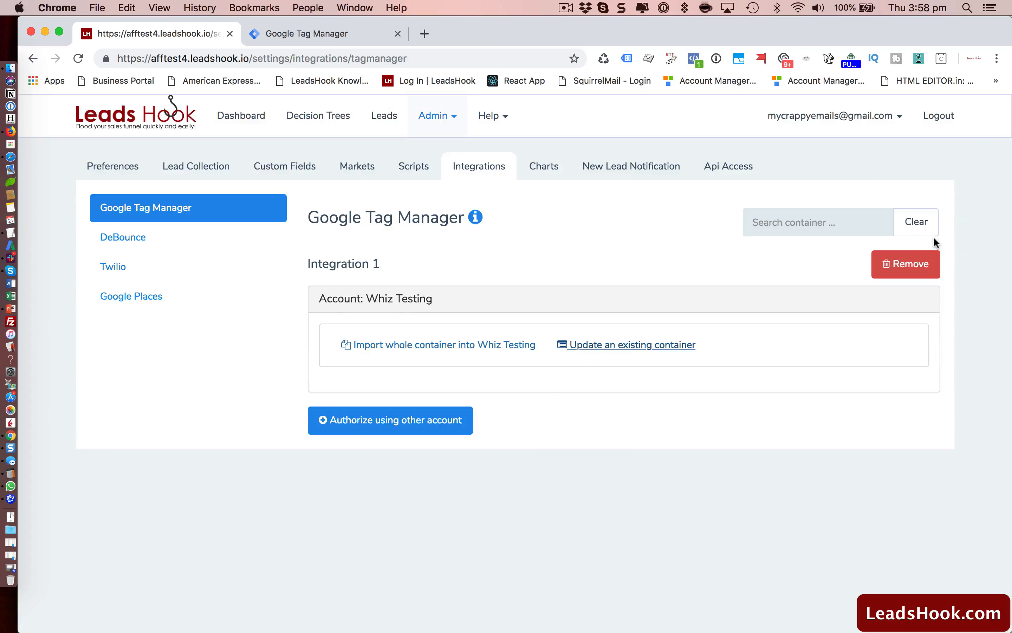
Step: Import a whole container into the Whiz Testing account under the name "LeadsHook GTM Integration"
left_click(418, 345)
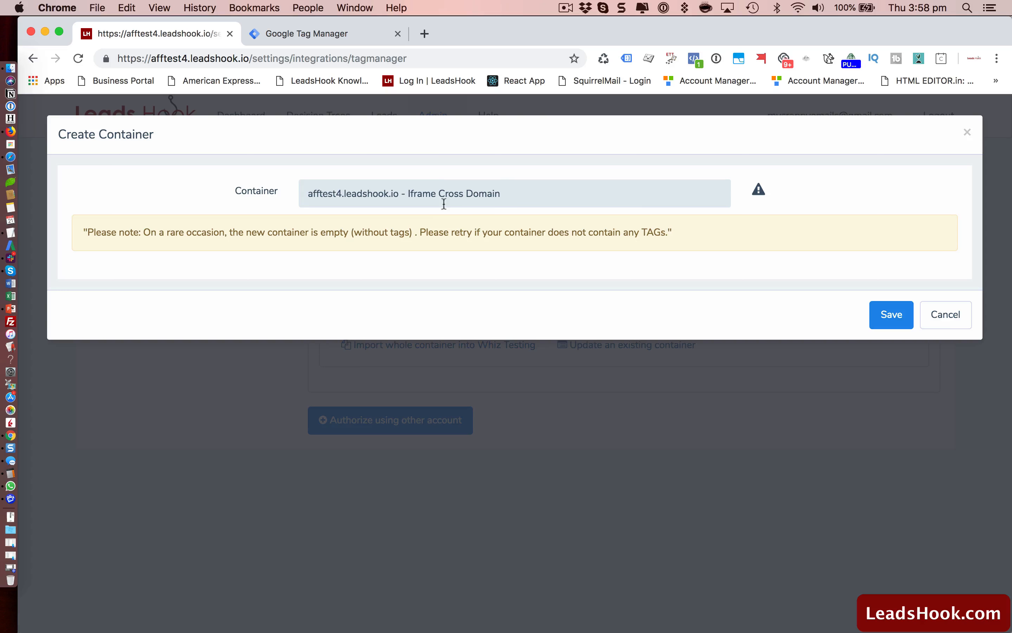
triple_click(520, 197)
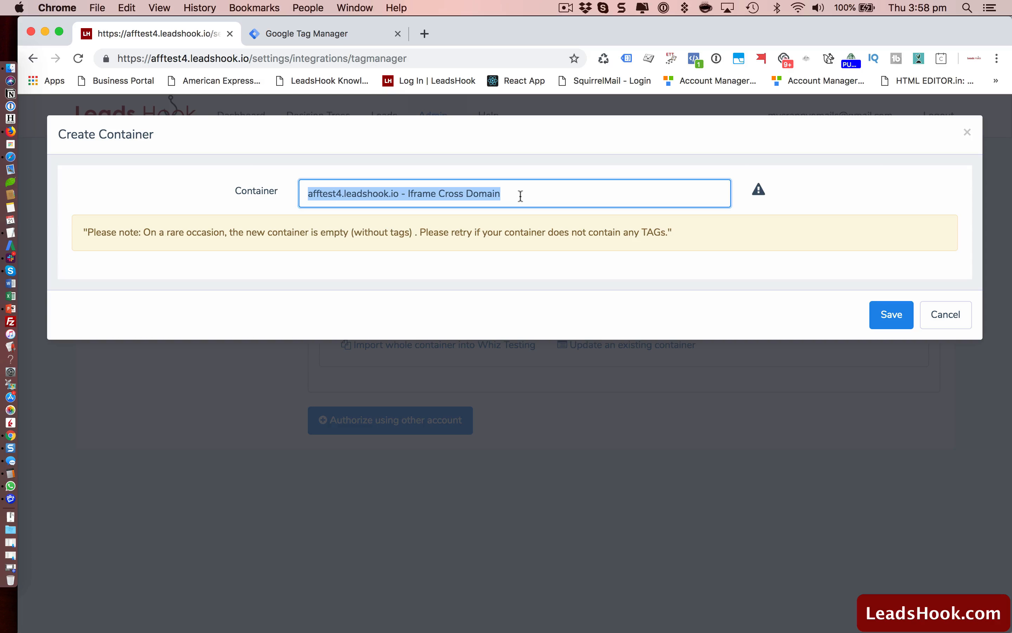
type("LEad")
key("BackSpace")
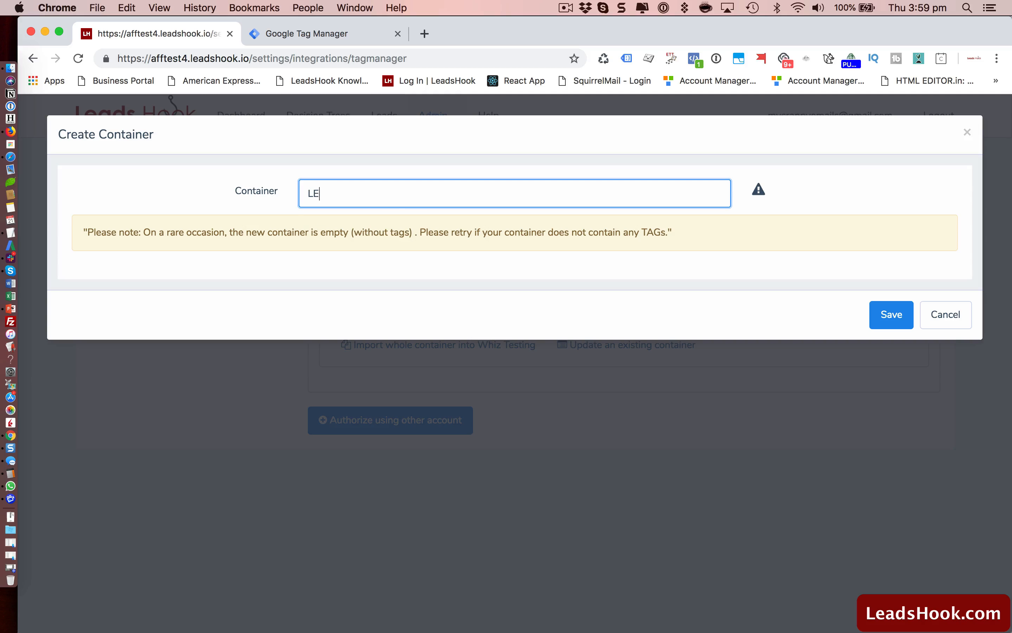
type("eadsHook GTM Integration")
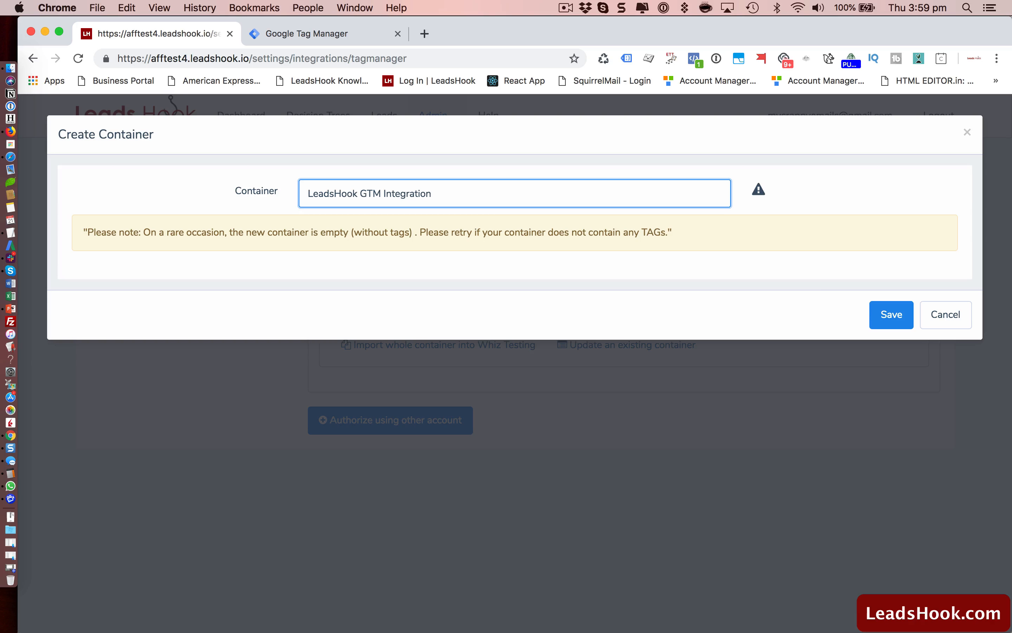
left_click(881, 317)
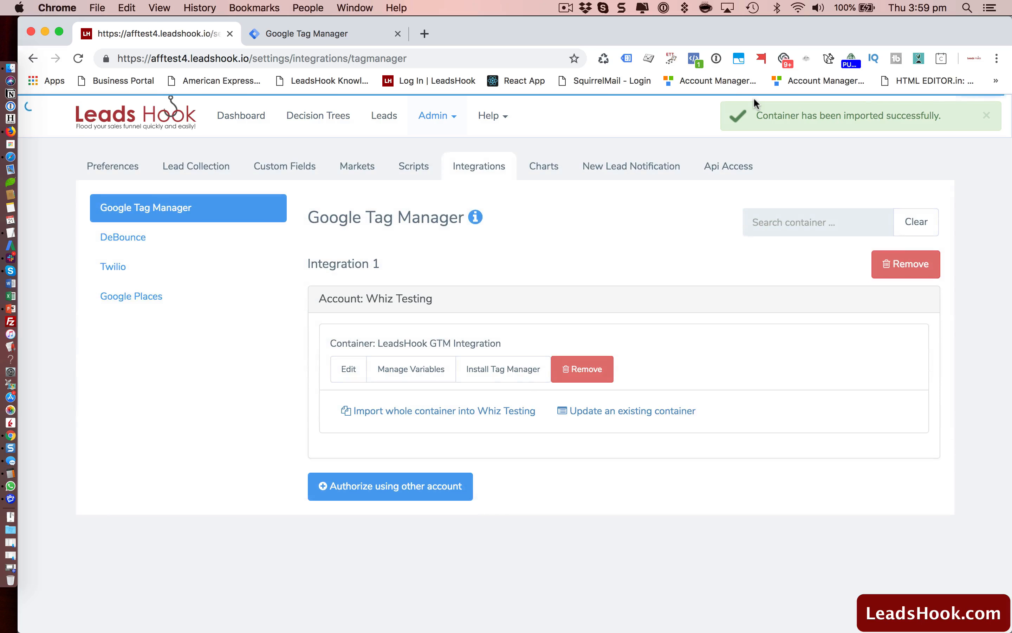
Step: Refresh the Google Tag Manager accounts page and compare the container listed there with the one in LeadsHook
left_click(304, 33)
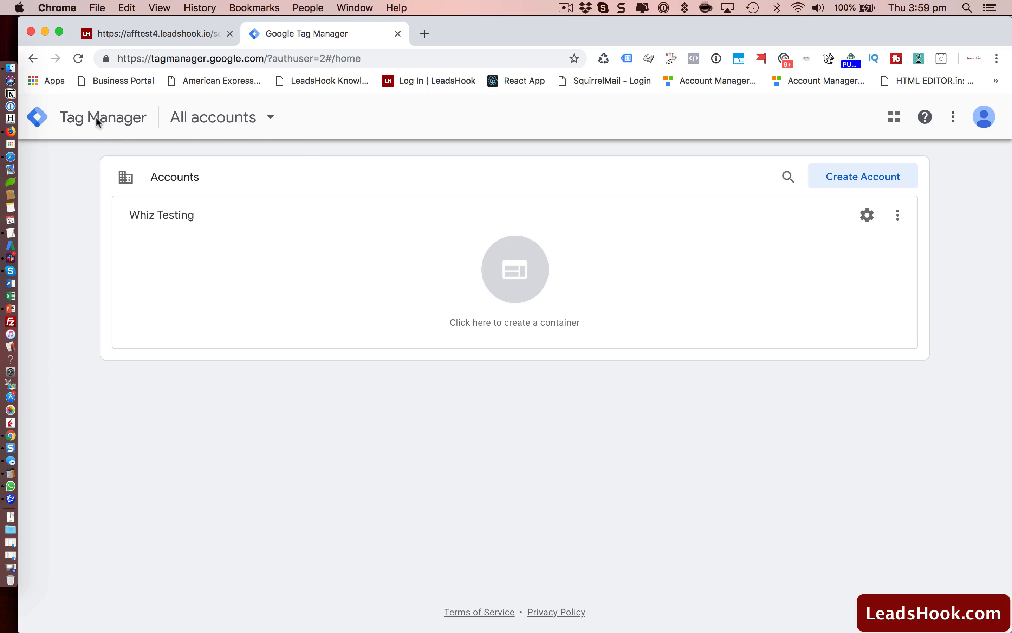
left_click(75, 56)
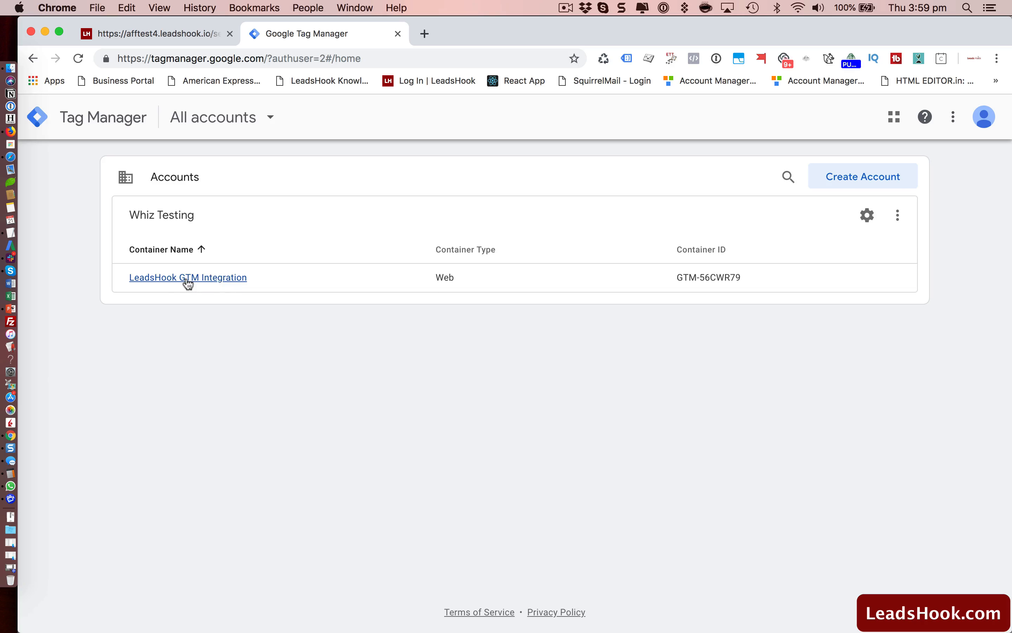
left_click(174, 30)
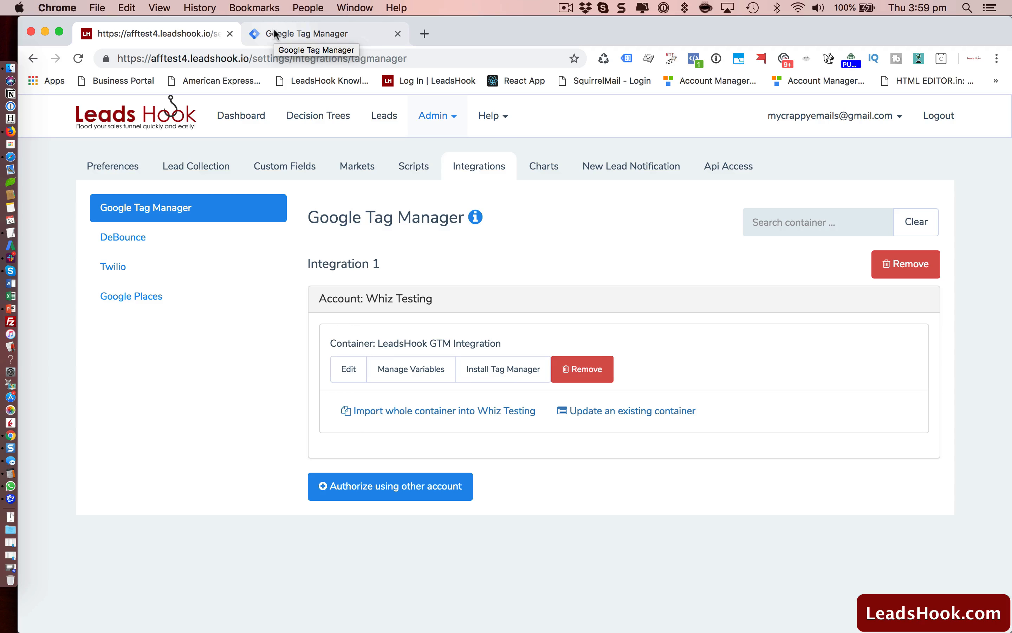
left_click(288, 32)
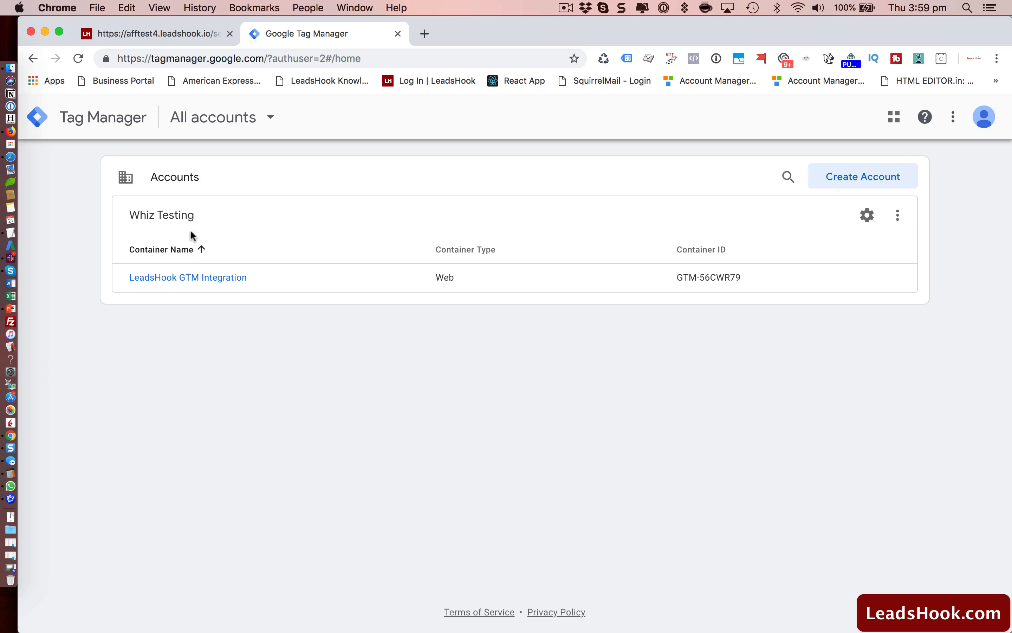
left_click(176, 29)
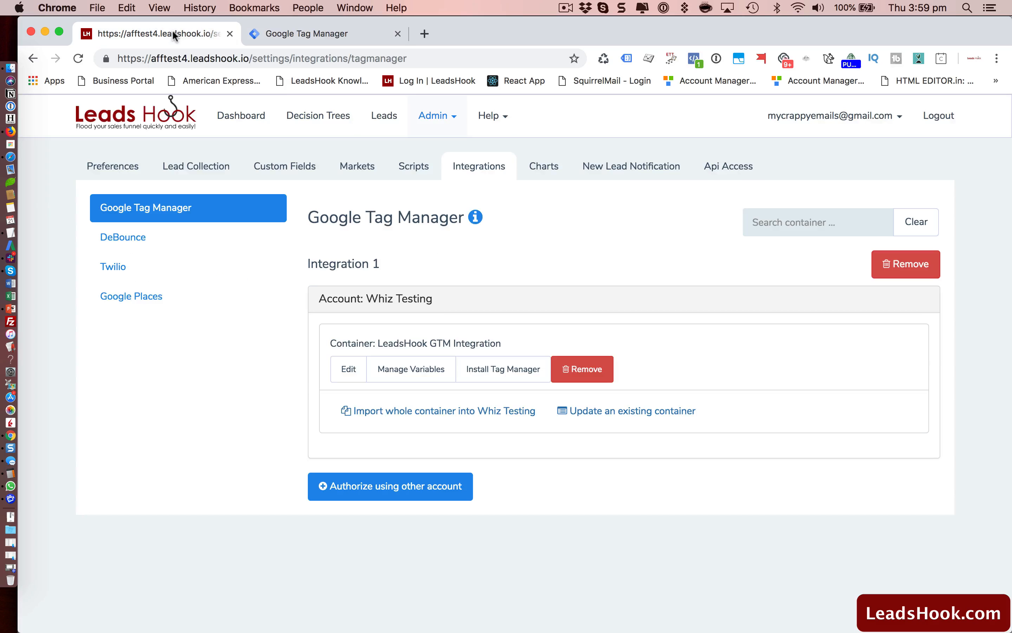
Step: Open the variable settings of the LeadsHook GTM Integration container in LeadsHook
left_click(408, 370)
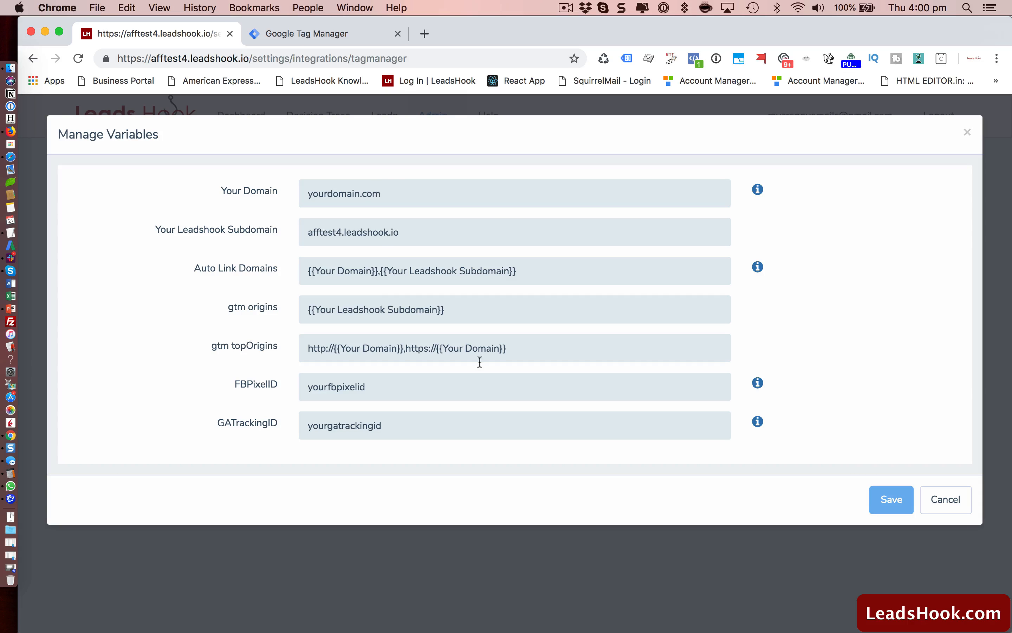
key("shift+super+2")
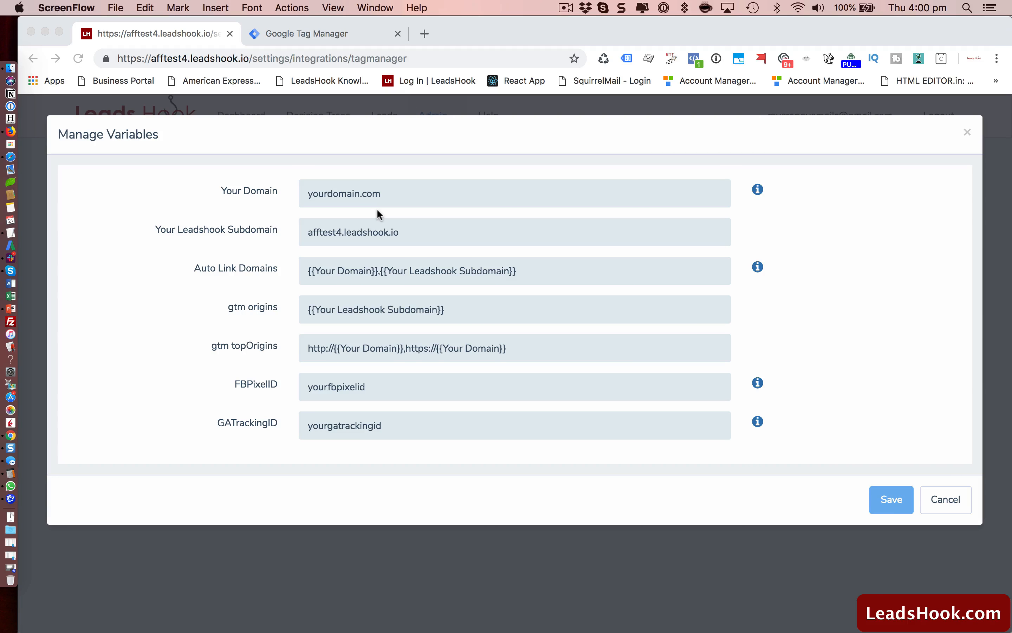
key("super+Tab")
Step: Open the LeadsHook GTM Integration container in Google Tag Manager and examine its user-defined variables
left_click(297, 36)
left_click(164, 279)
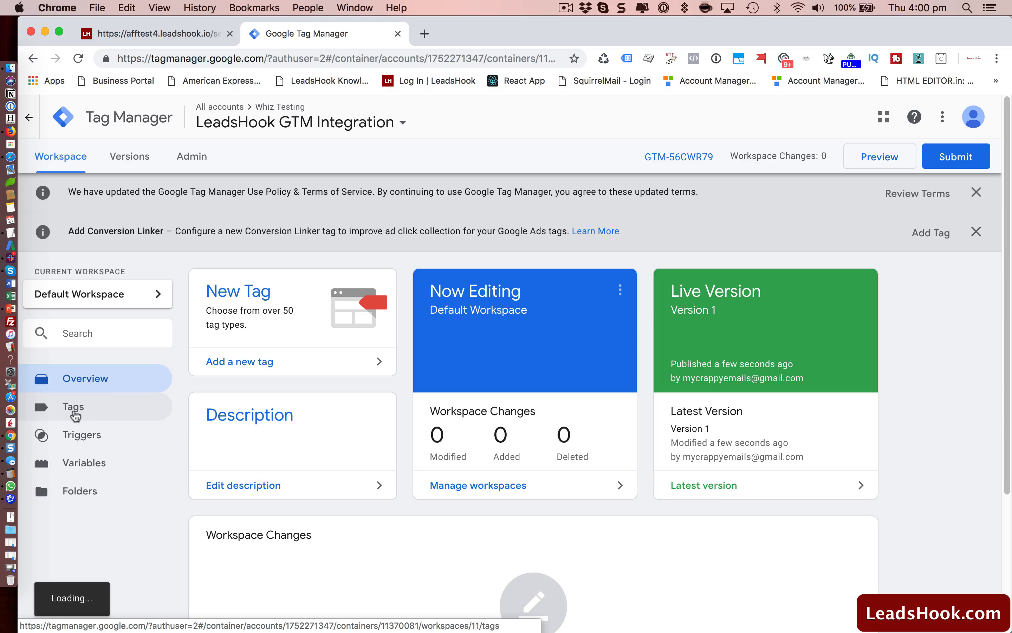
left_click(91, 434)
left_click(88, 464)
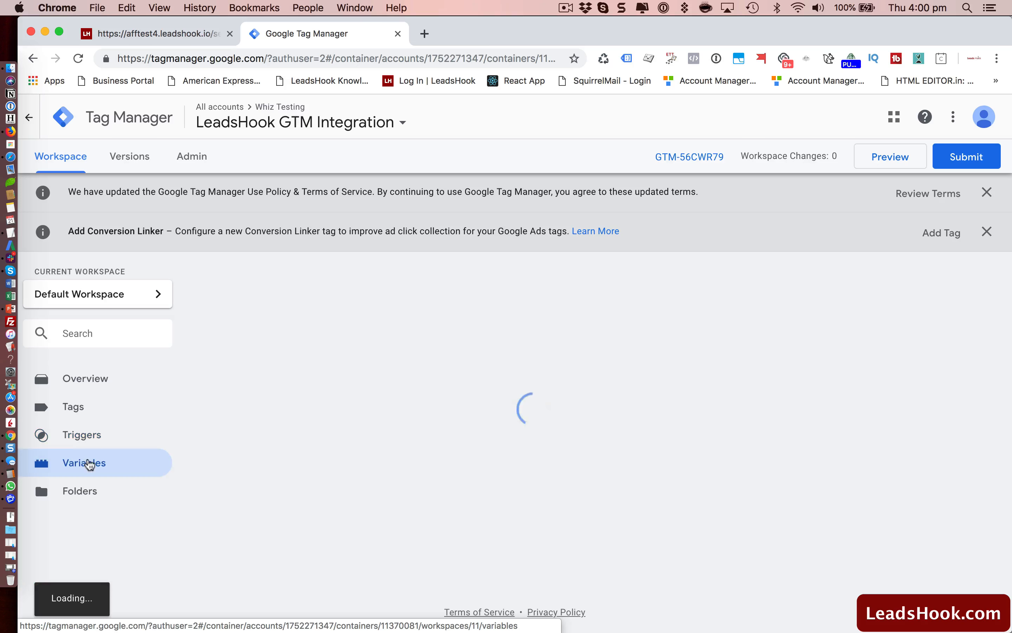
scroll(316, 345, "down", 5)
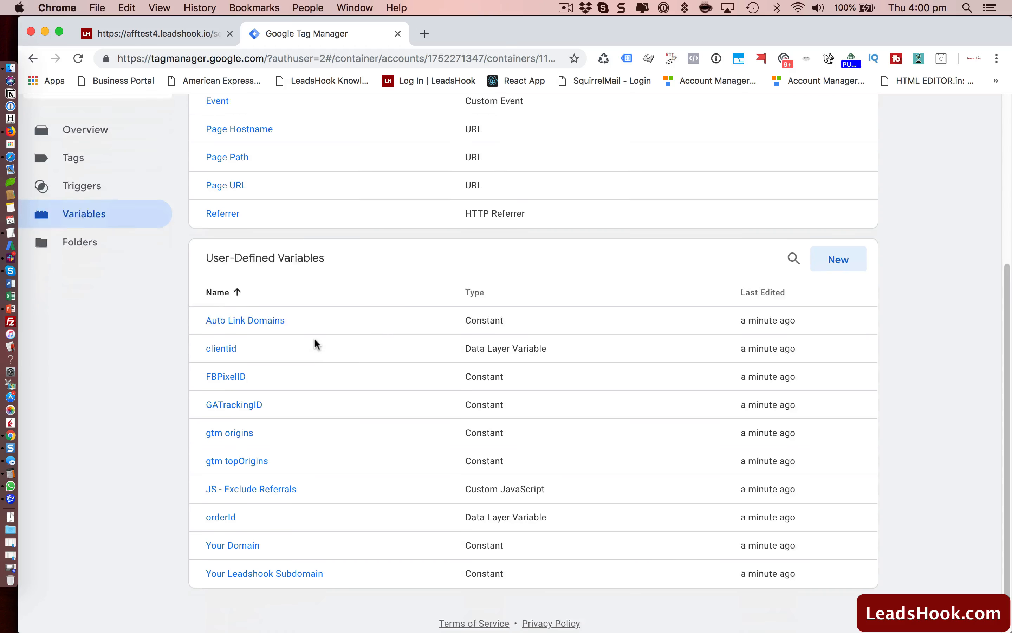
scroll(316, 345, "down", 1)
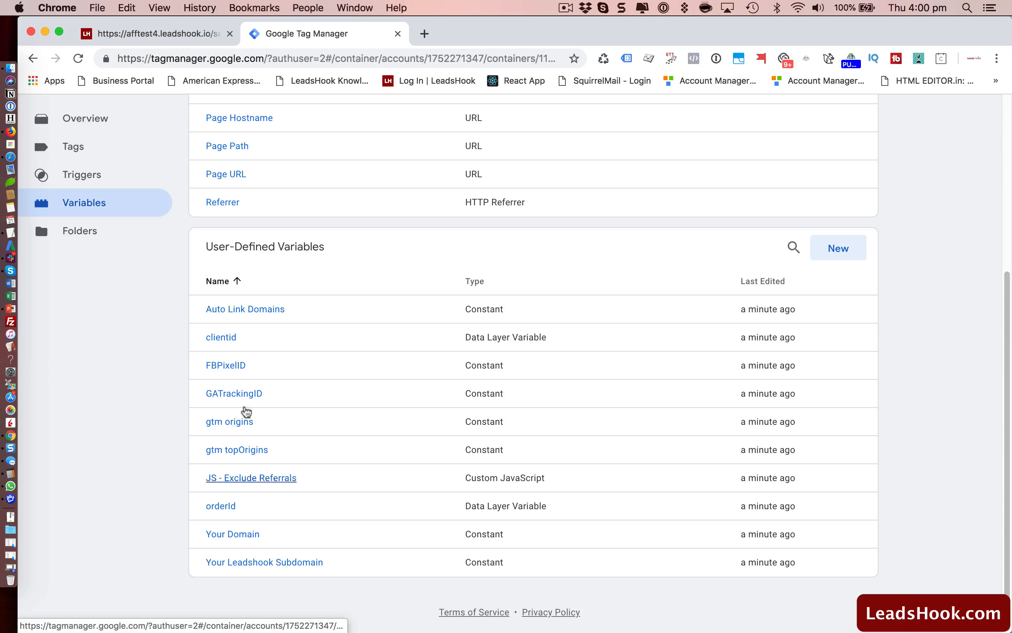
scroll(143, 312, "up", 3)
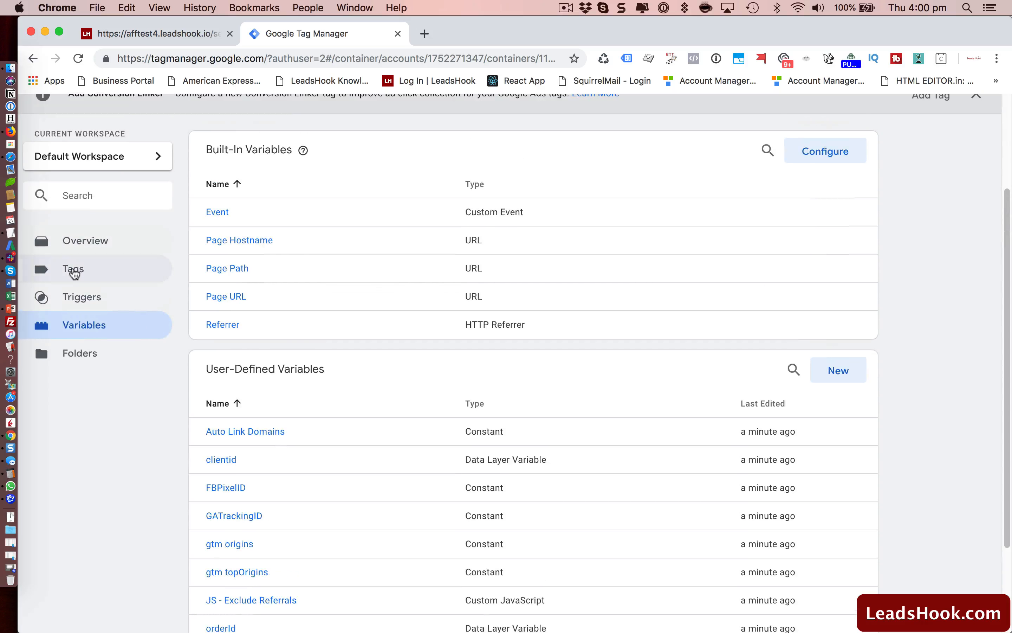
Step: Examine the container's tags and their firing triggers, and return to the variable settings in LeadsHook
left_click(74, 272)
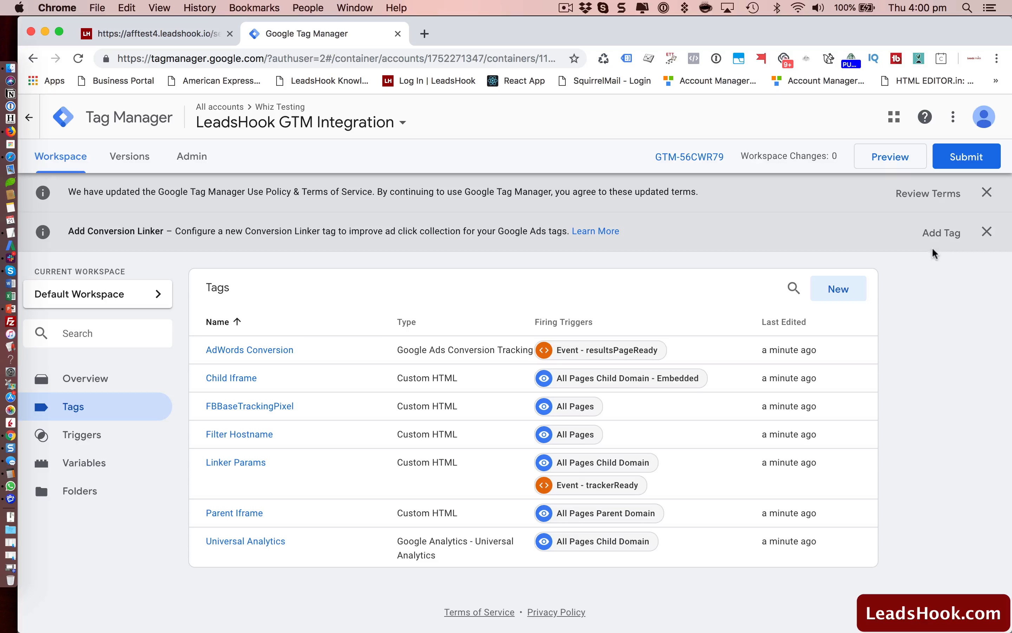
scroll(964, 288, "down", 1)
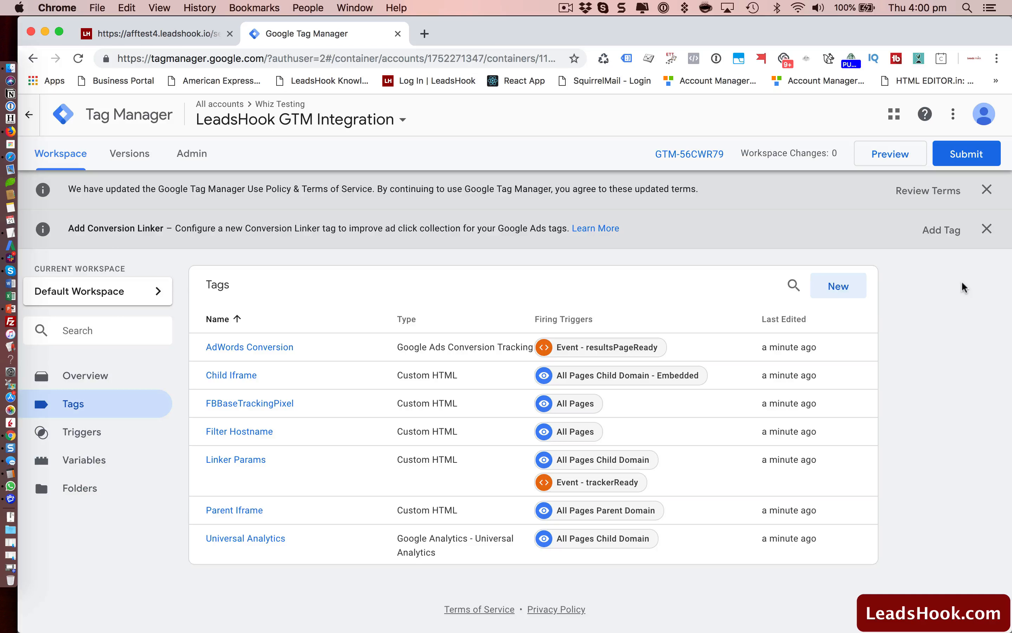
scroll(298, 330, "up", 1)
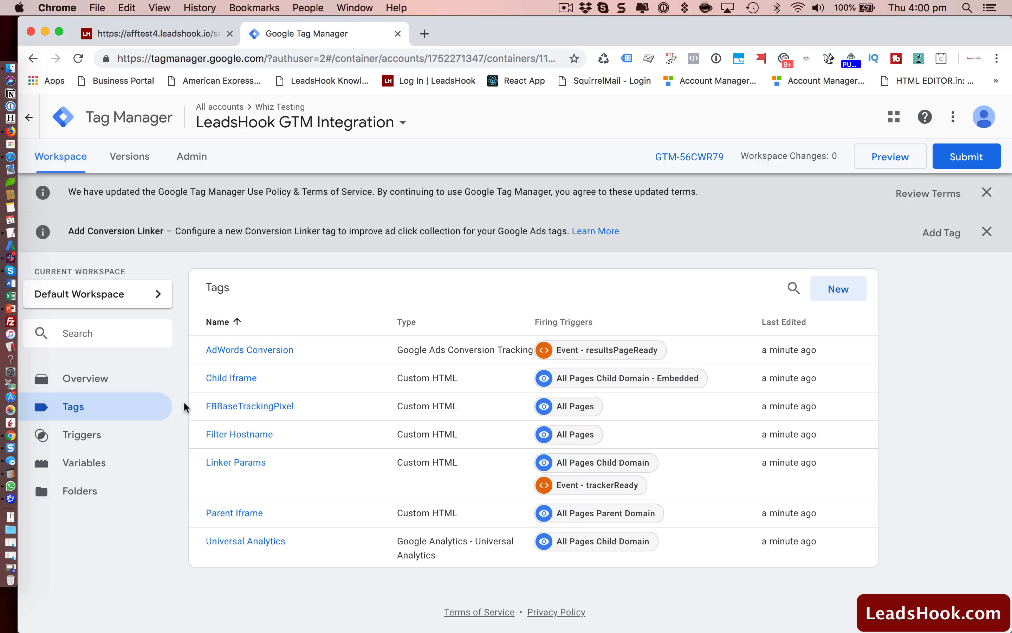
left_click(158, 35)
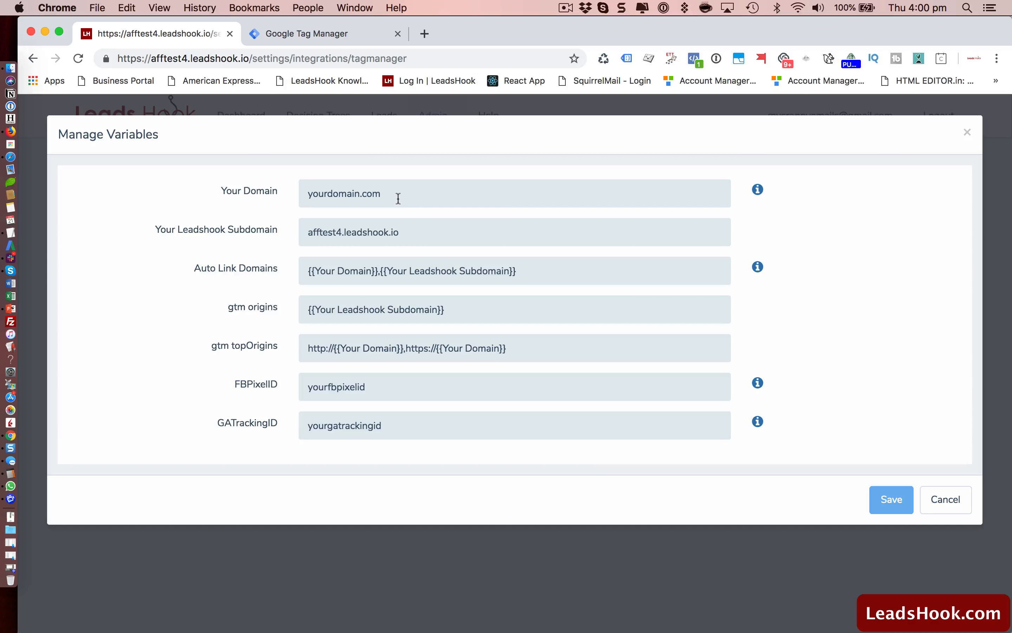
left_click(565, 8)
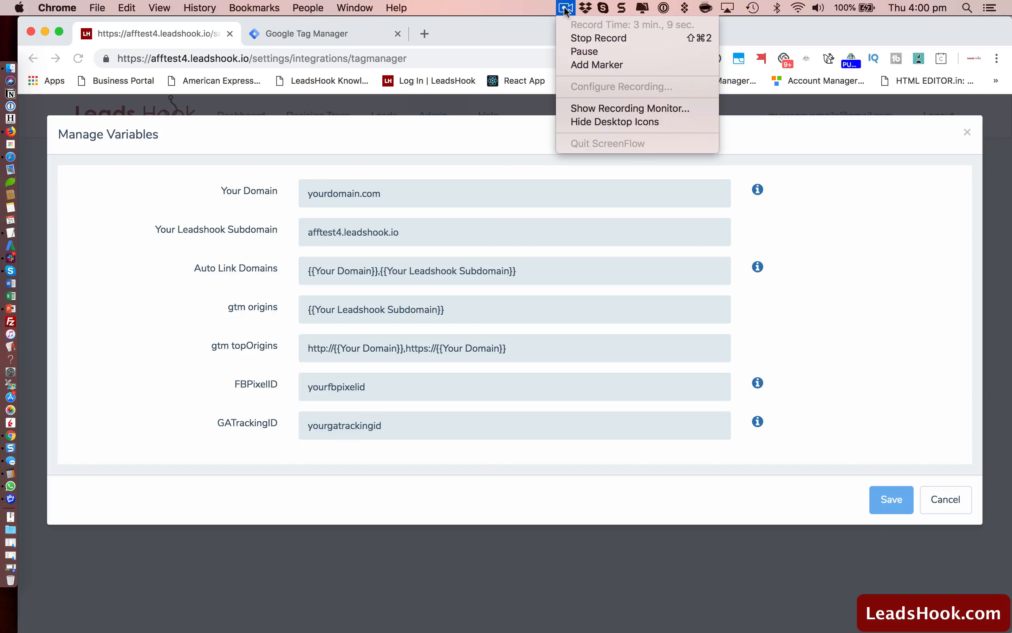
left_click(583, 50)
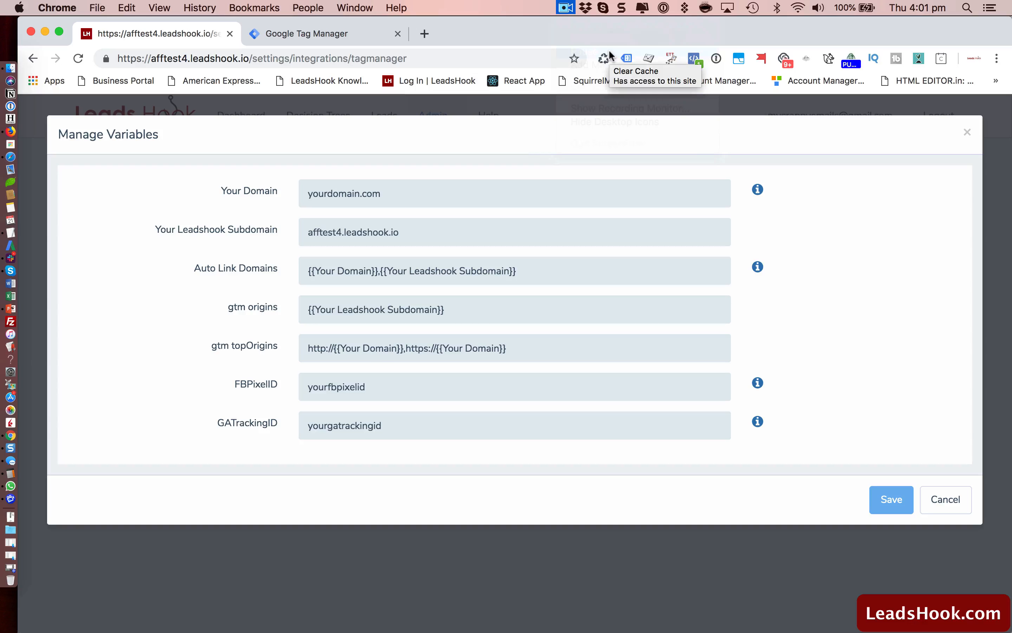
Step: Read the help note for Your Domain and load whiztesting.com without the www prefix in Firefox to check which address it resolves to
mouse_move(756, 193)
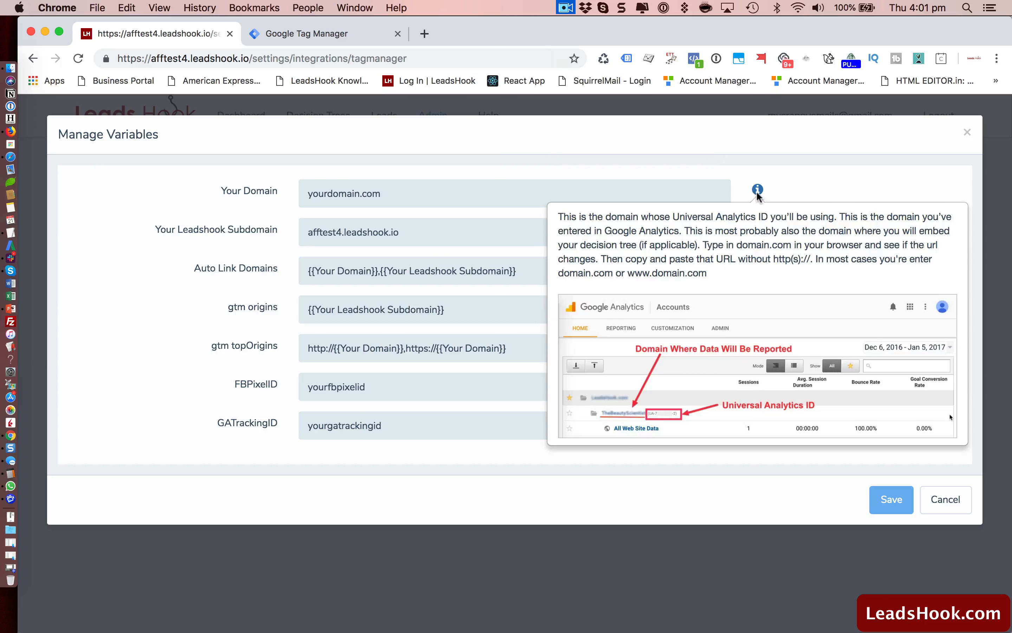
key("super+Tab")
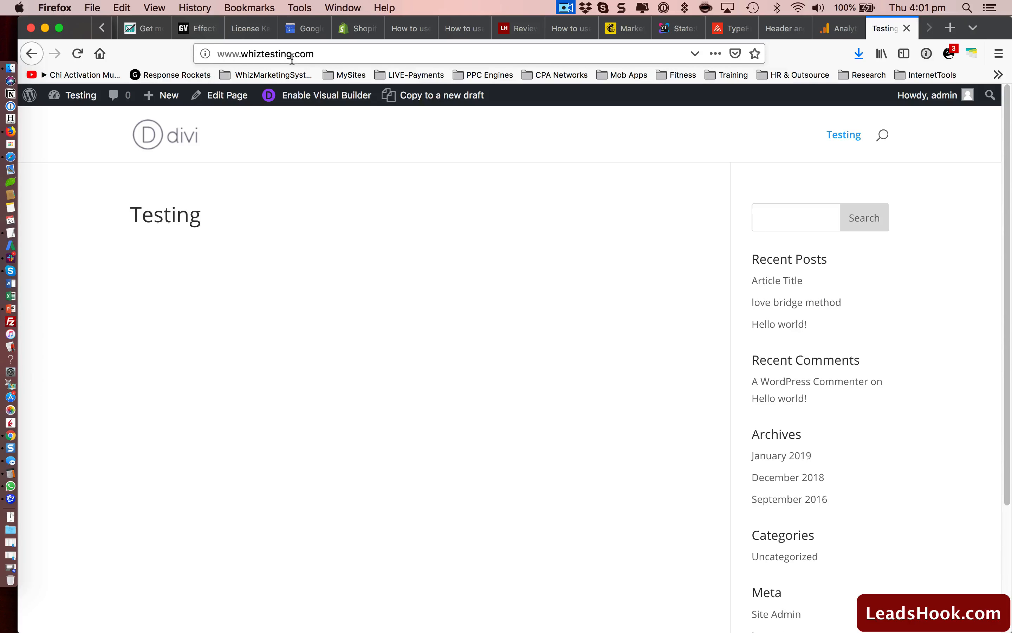
left_click_drag(242, 54, 196, 51)
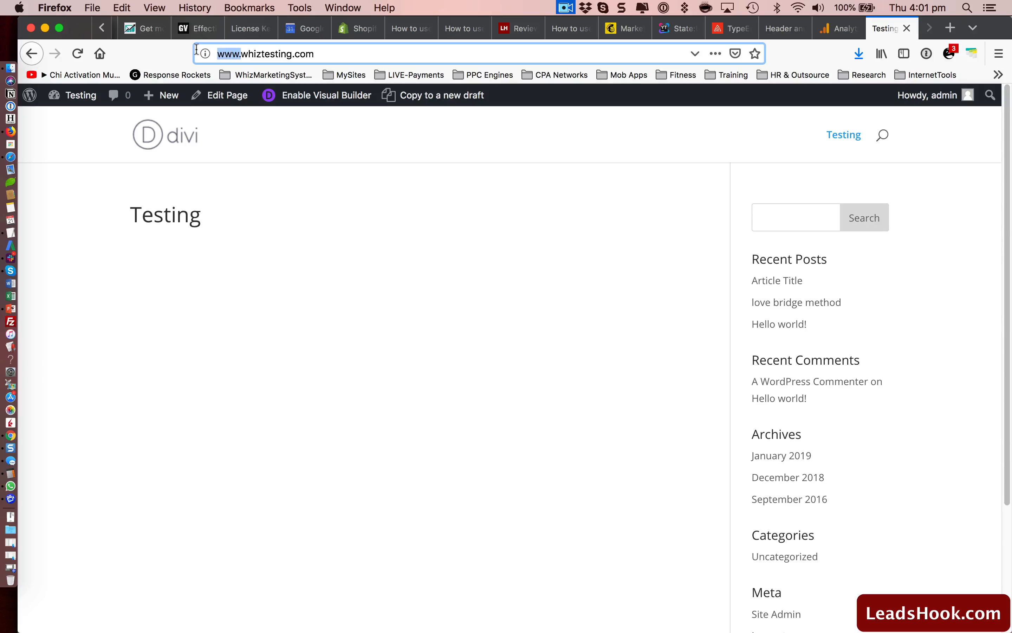
key("BackSpace")
key("Return")
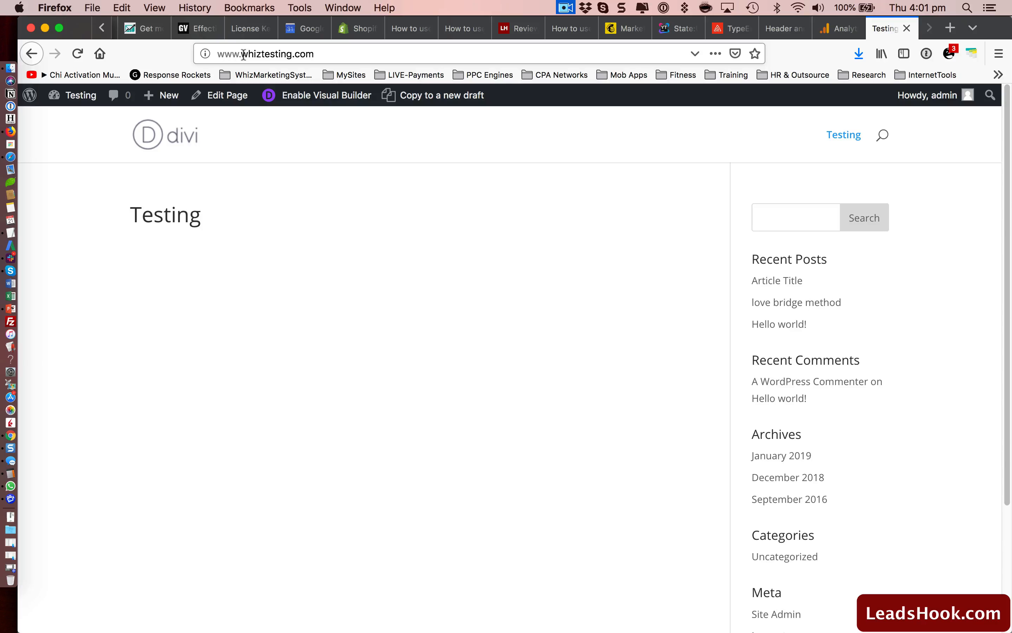
left_click_drag(242, 55, 200, 53)
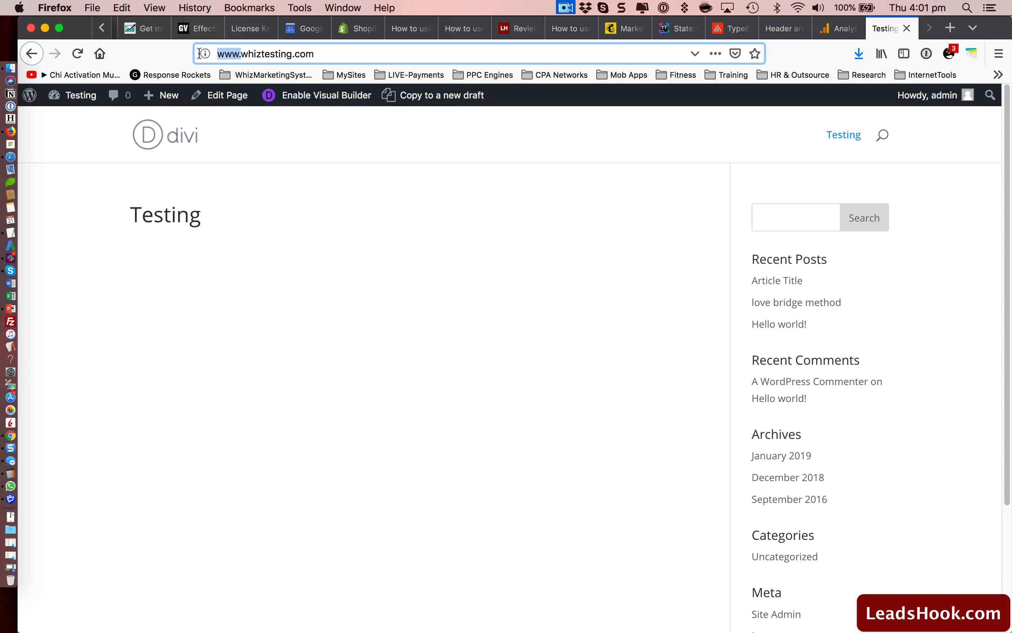
triple_click(340, 52)
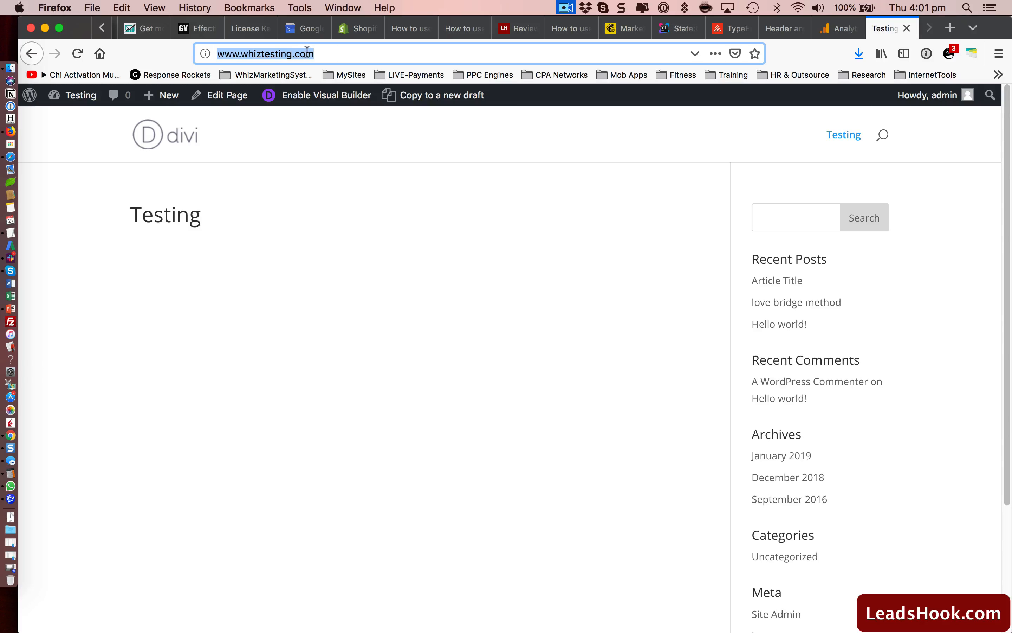
right_click(293, 53)
left_click(318, 94)
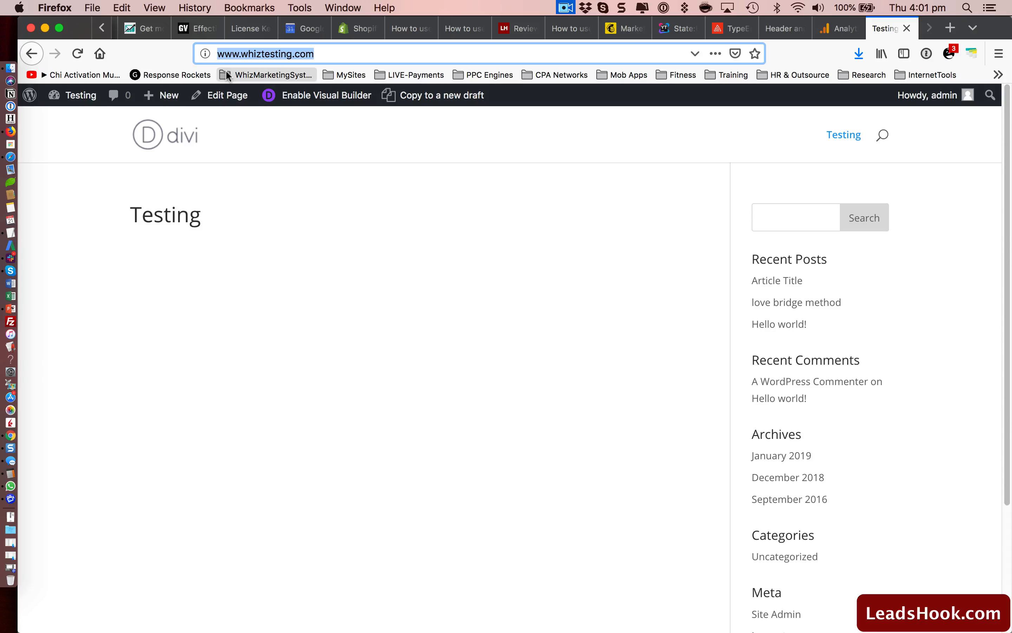
key("super+Tab")
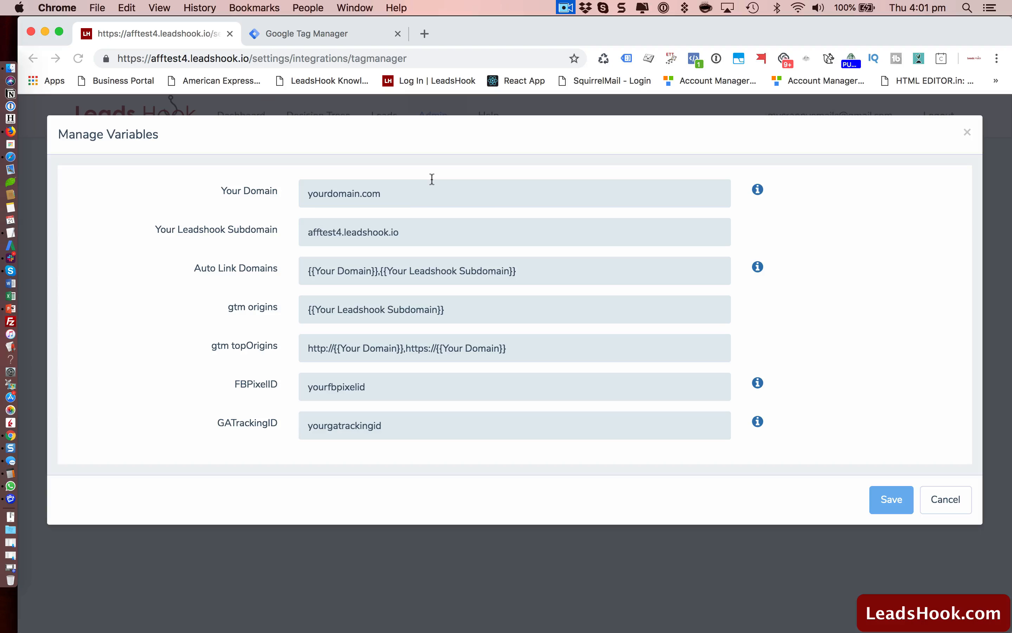
triple_click(409, 202)
key("super+v")
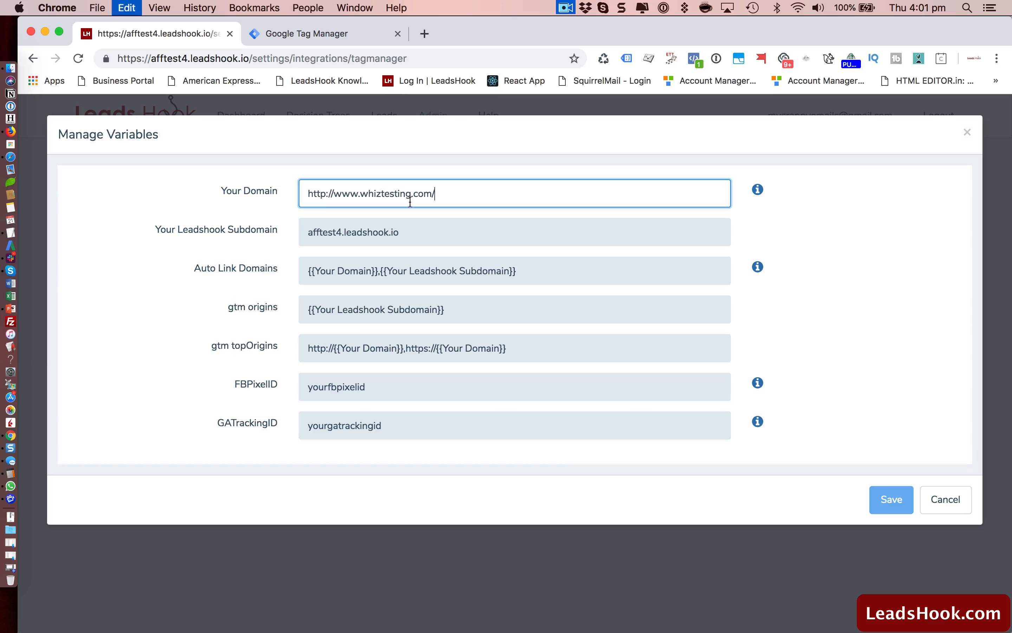
left_click(237, 193)
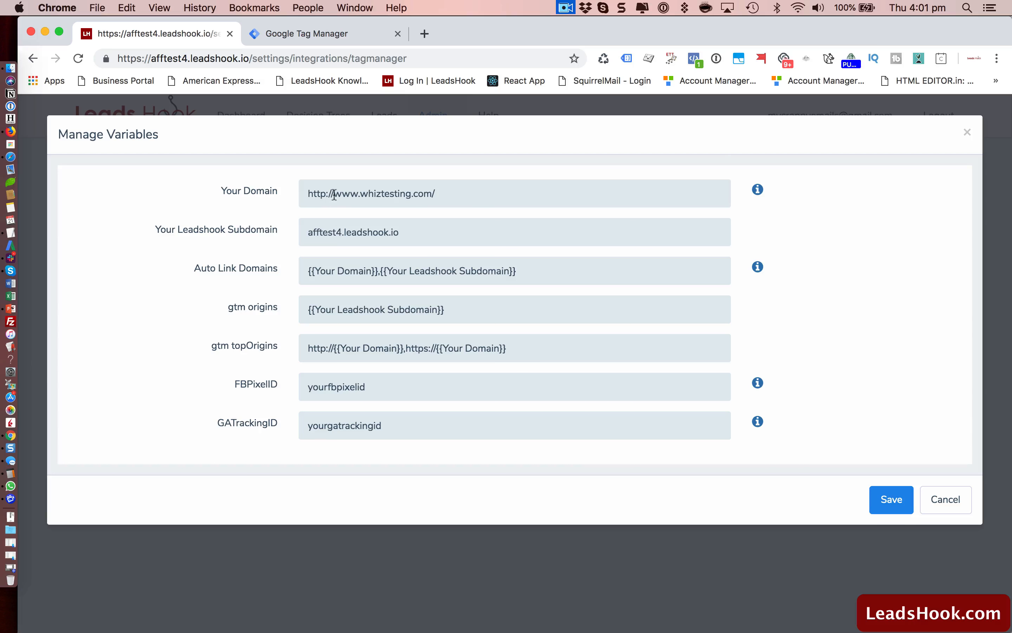
mouse_move(755, 189)
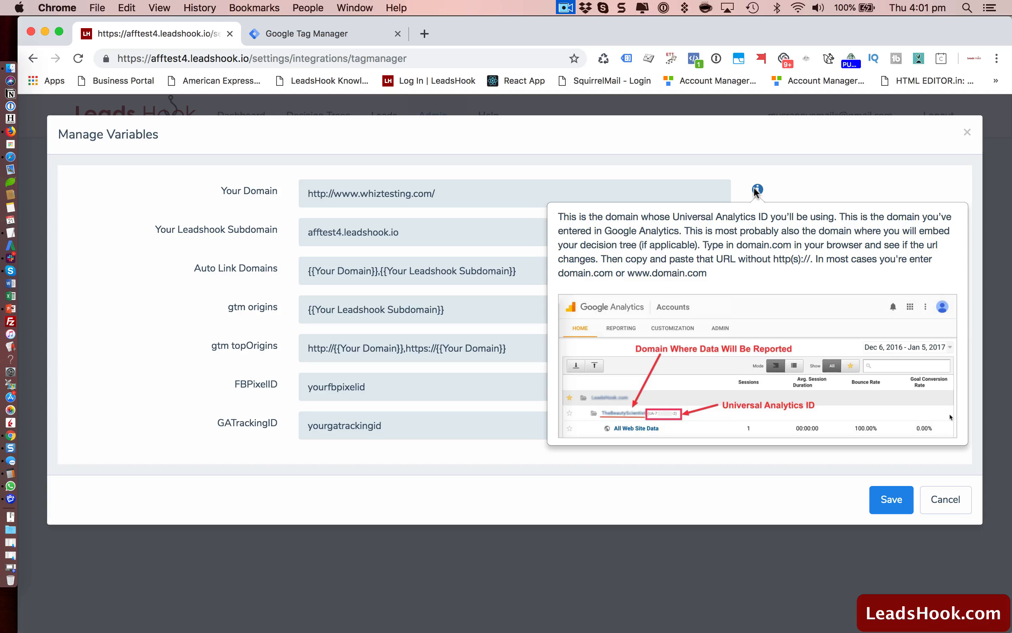
left_click(334, 194)
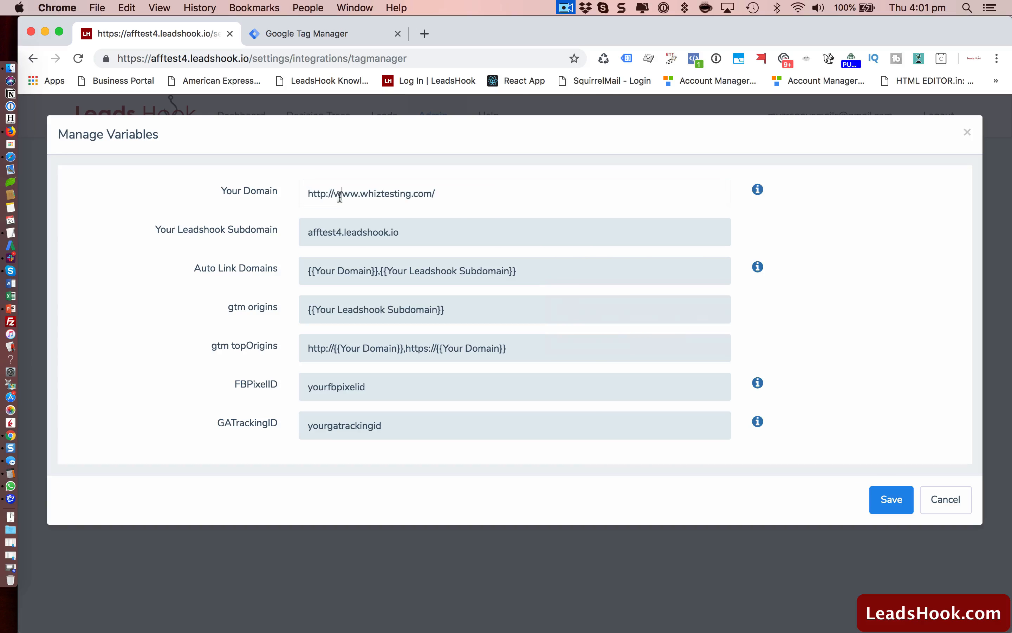
key("BackSpace")
key("BackSpace")
key("BackSpace")
key("BackSpace")
key("BackSpace")
key("BackSpace")
key("BackSpace")
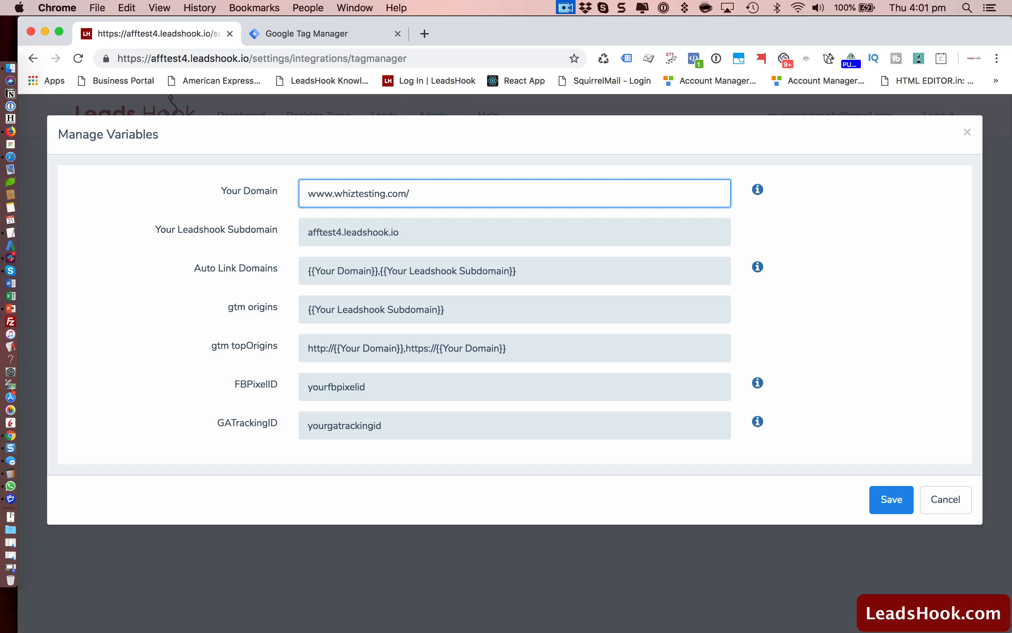
left_click(182, 330)
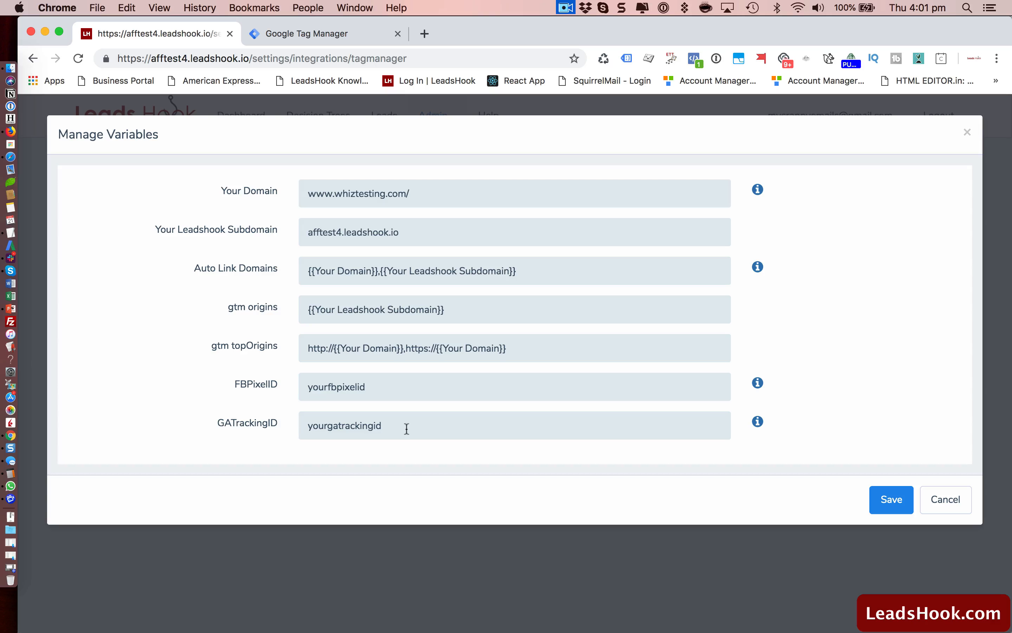
Step: Open the tracking code settings of the WhizTesting property in Google Analytics in Firefox and copy its tracking ID
key("cmd+Tab")
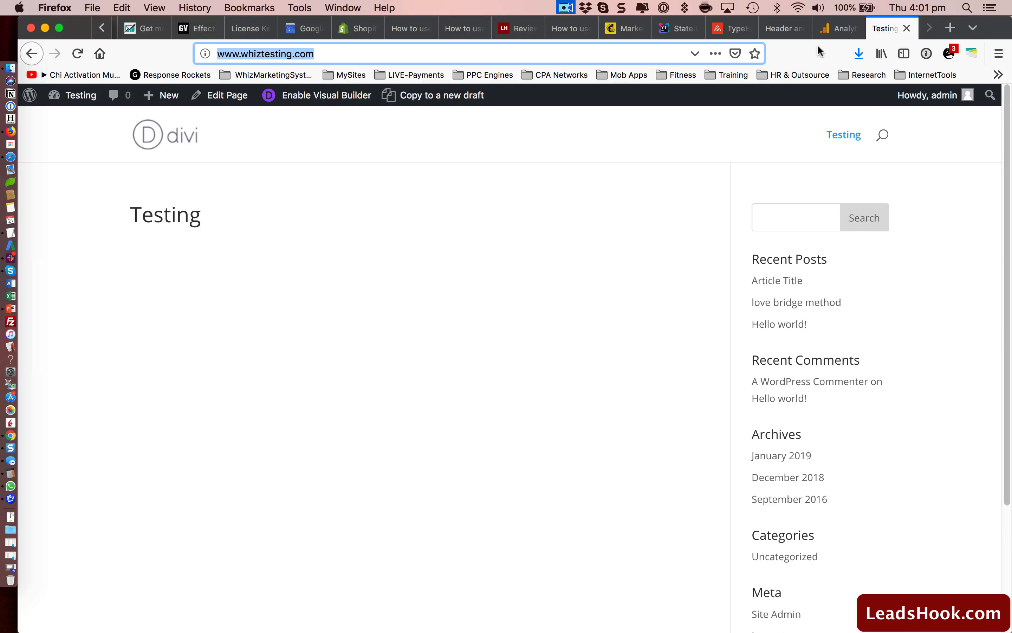
left_click(839, 29)
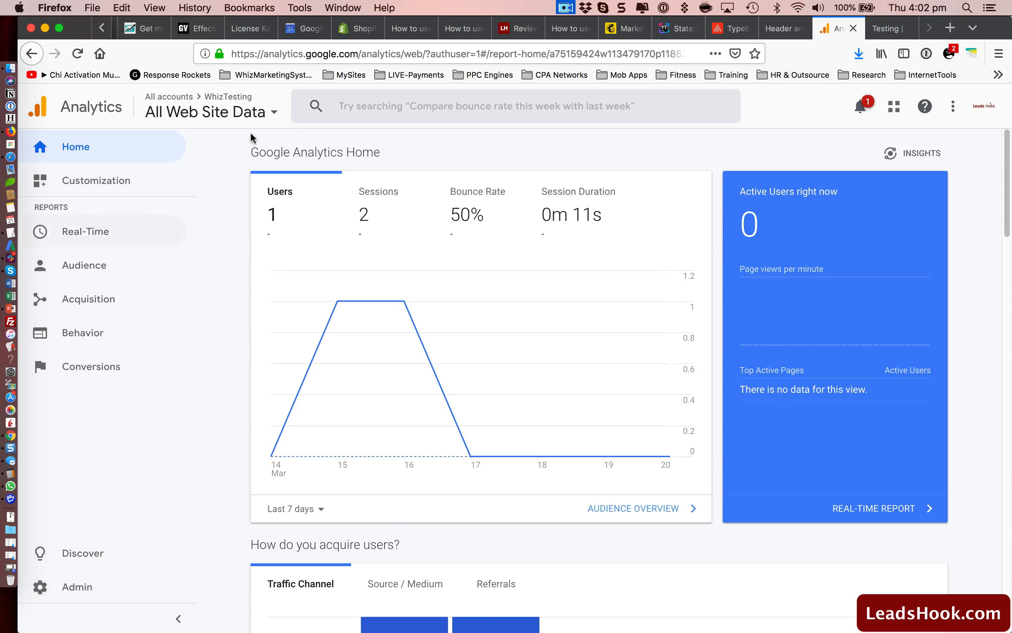
left_click(91, 586)
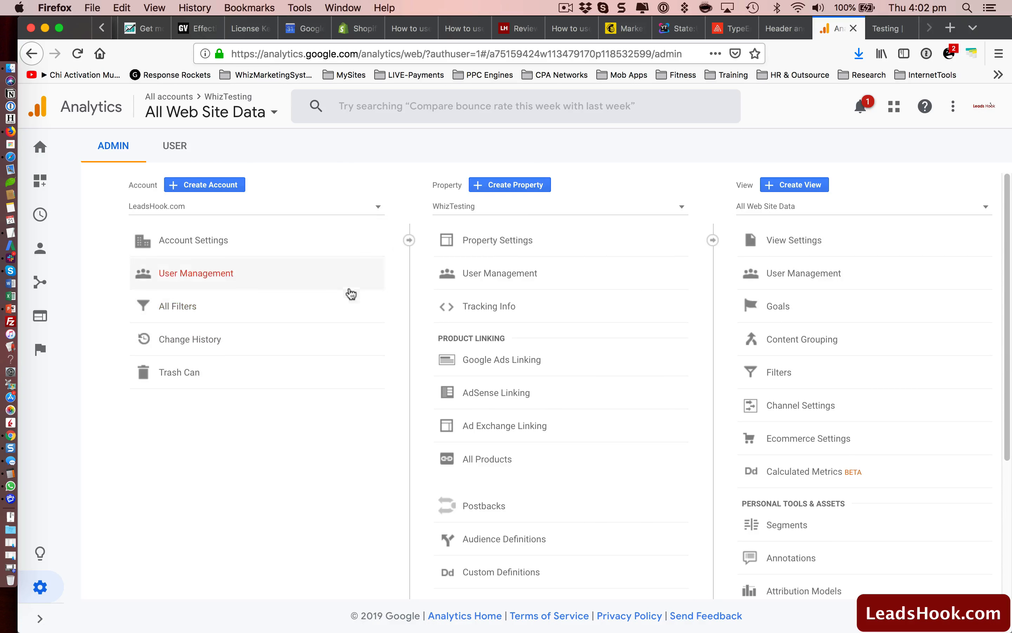
left_click(501, 312)
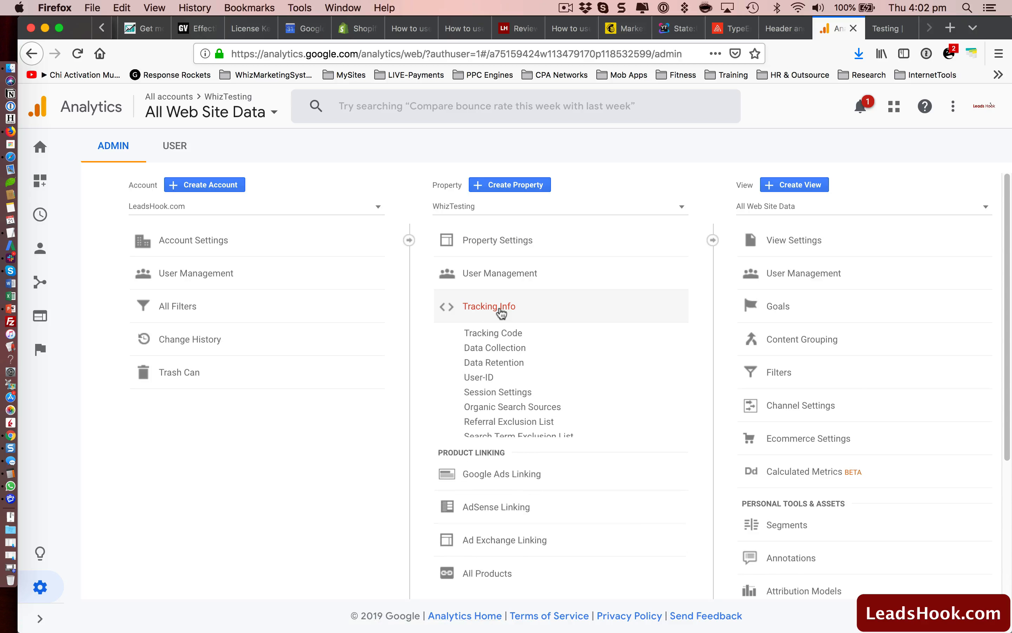
left_click(487, 332)
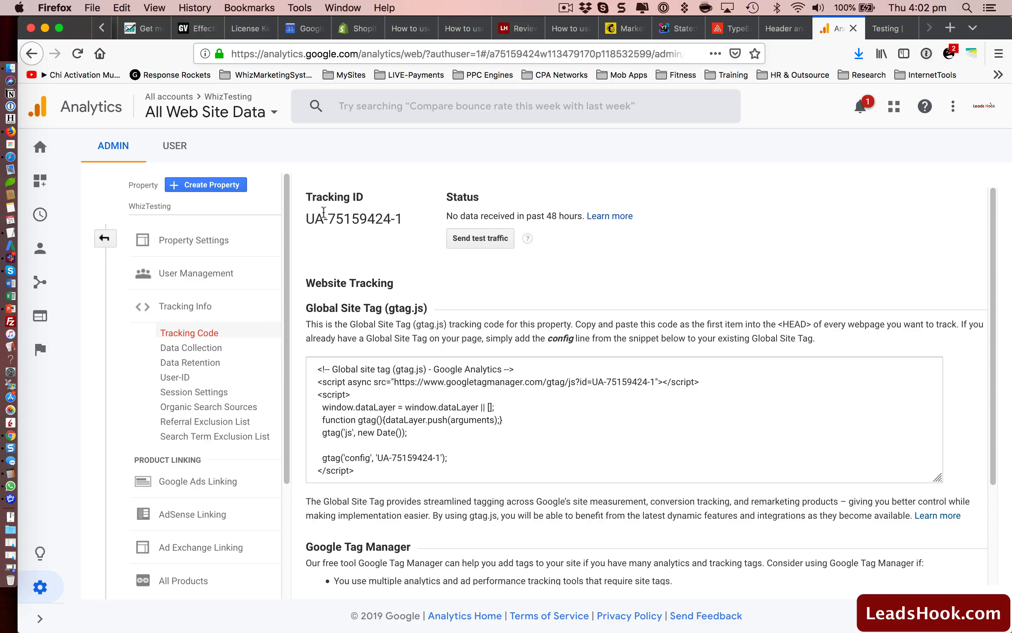
left_click_drag(306, 216, 402, 218)
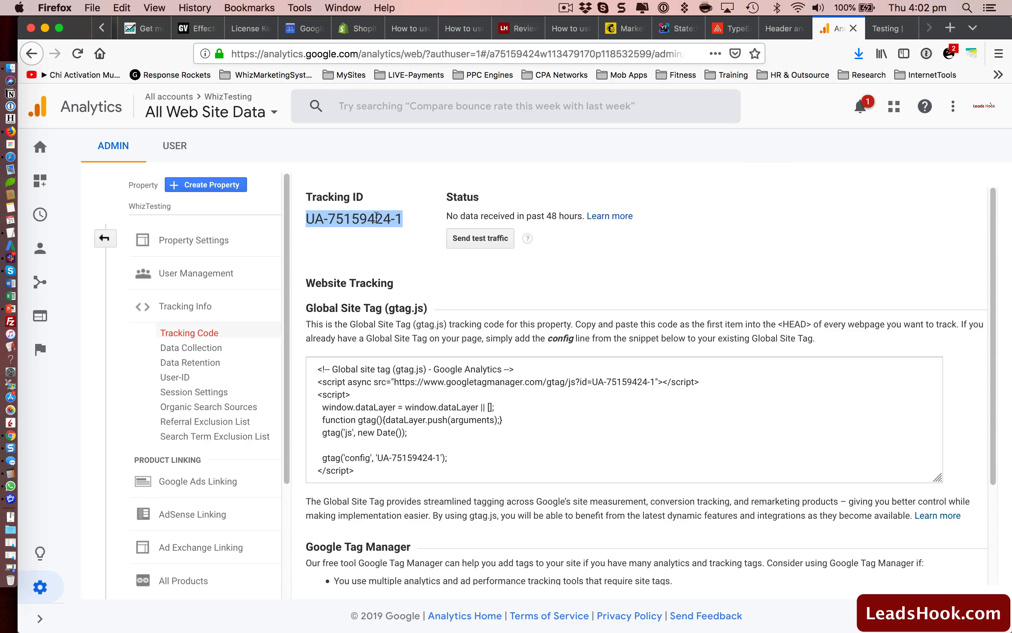
right_click(376, 218)
left_click(397, 223)
Step: Replace the GATrackingID placeholder in LeadsHook with the copied Analytics tracking ID and save the container variables
key("super+Tab")
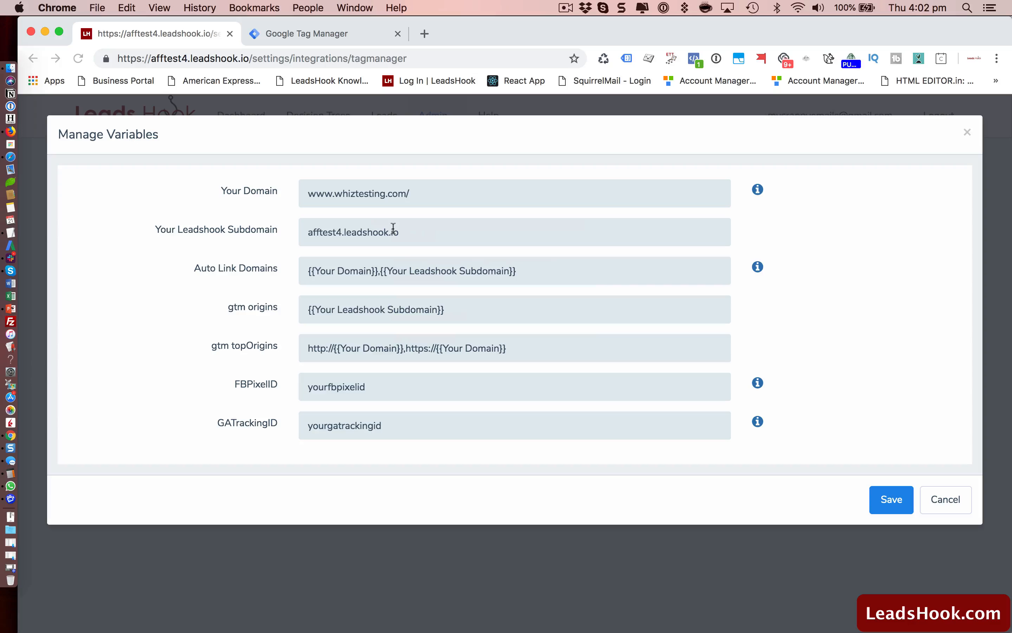
double_click(400, 429)
key("super+v")
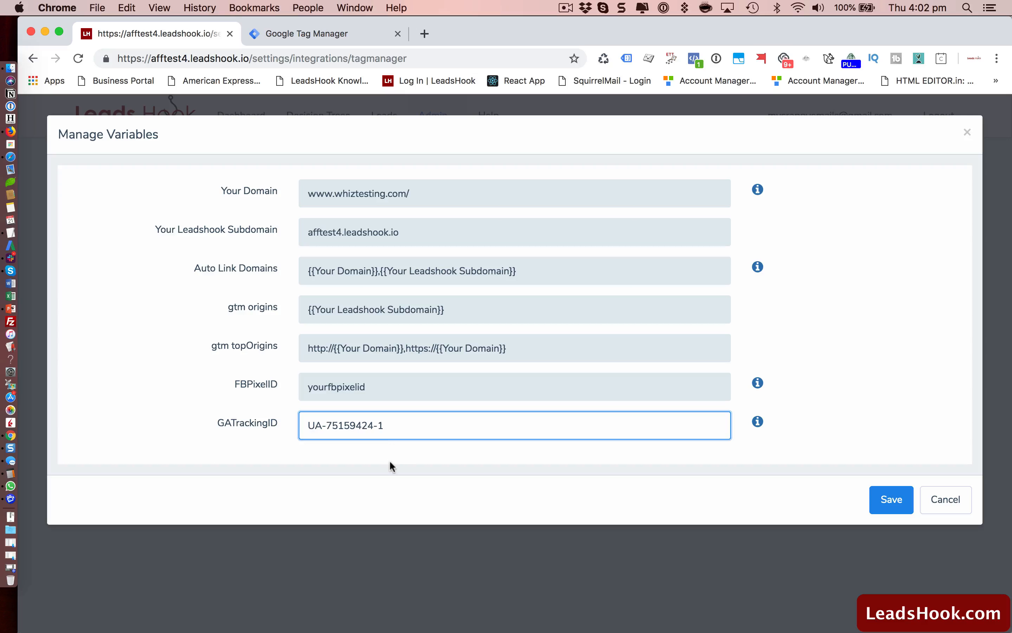
left_click(389, 459)
left_click(893, 504)
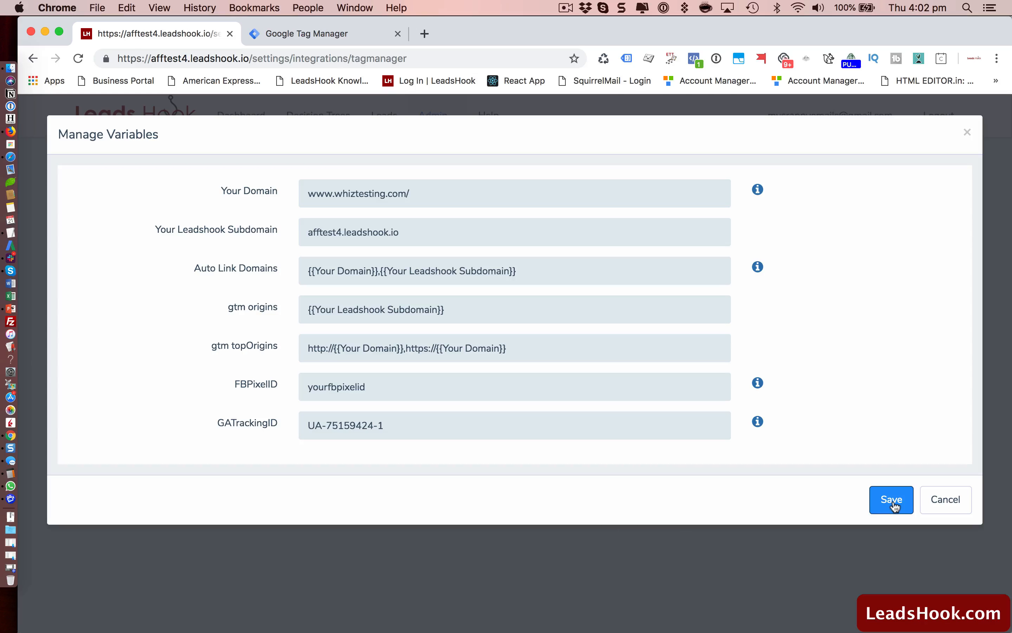
left_click(893, 502)
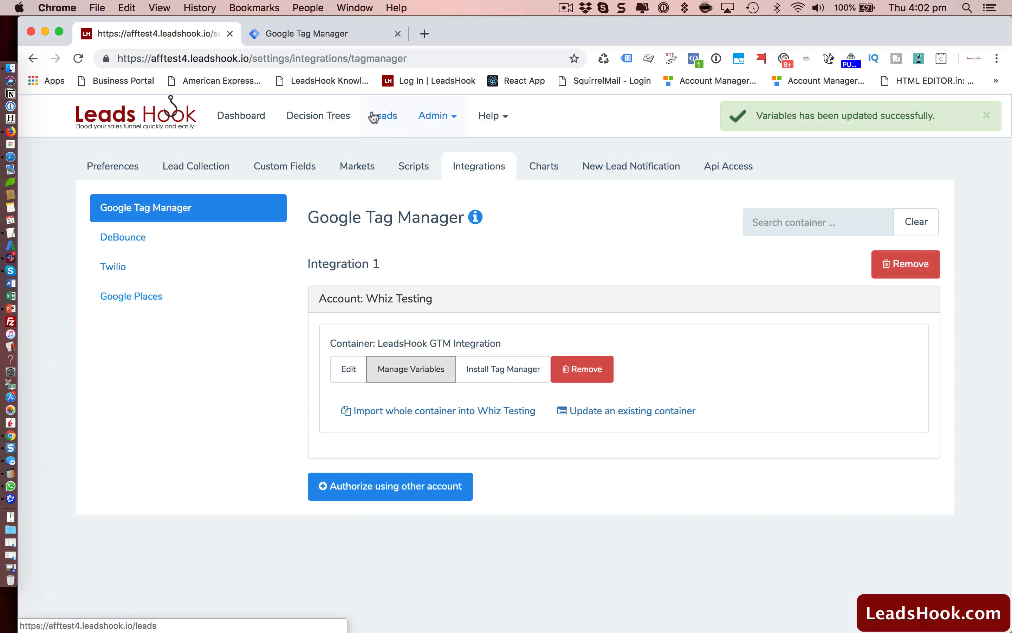
Step: Refresh the LeadsHook GTM Integration container in Google Tag Manager and review when its user-defined variables were last edited
left_click(327, 35)
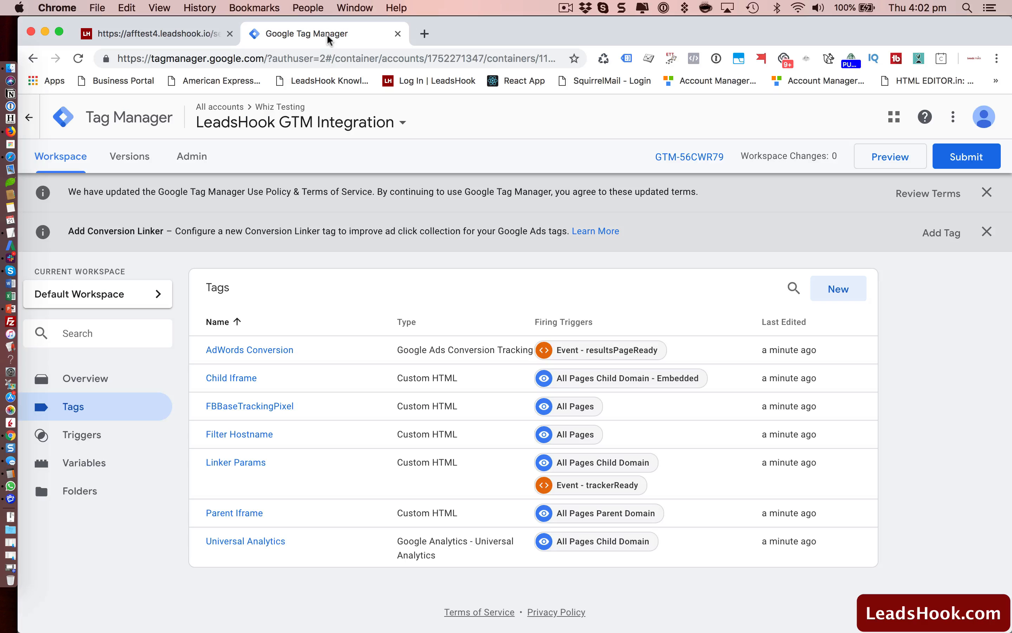
left_click(77, 58)
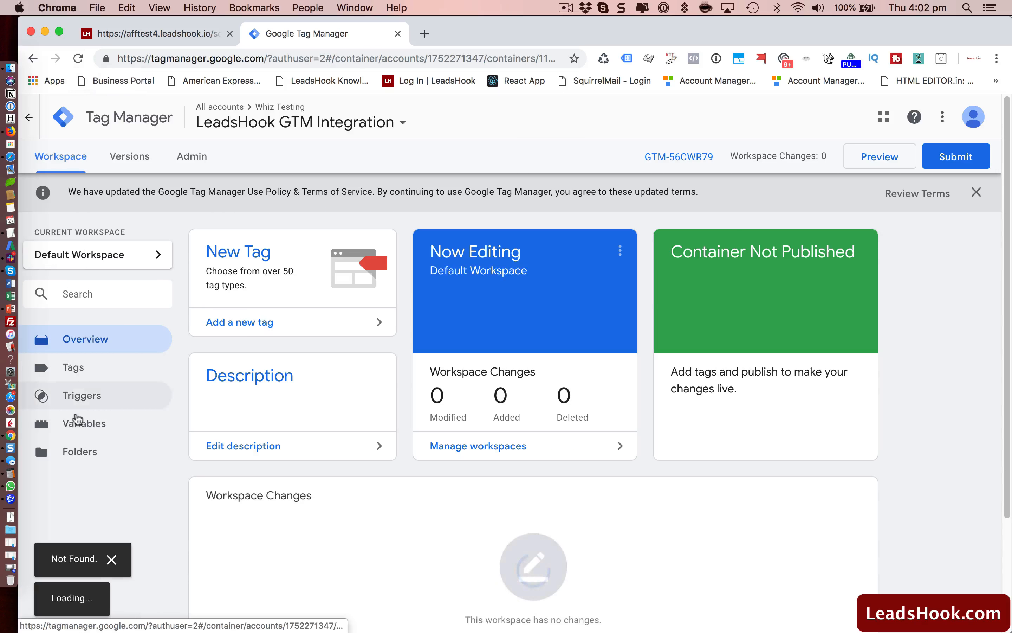
left_click(77, 418)
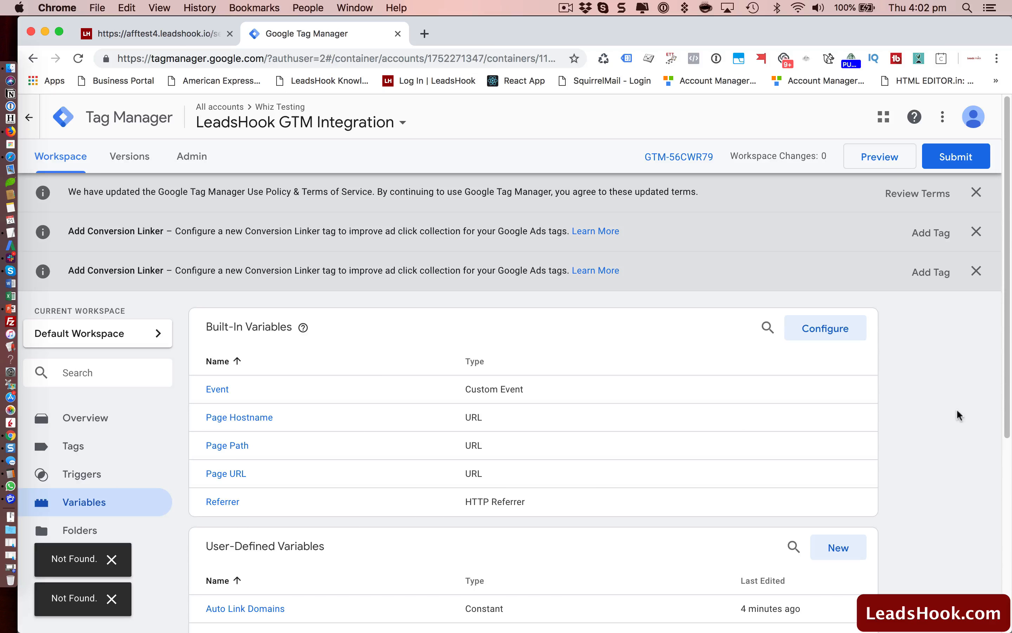
scroll(961, 406, "down", 5)
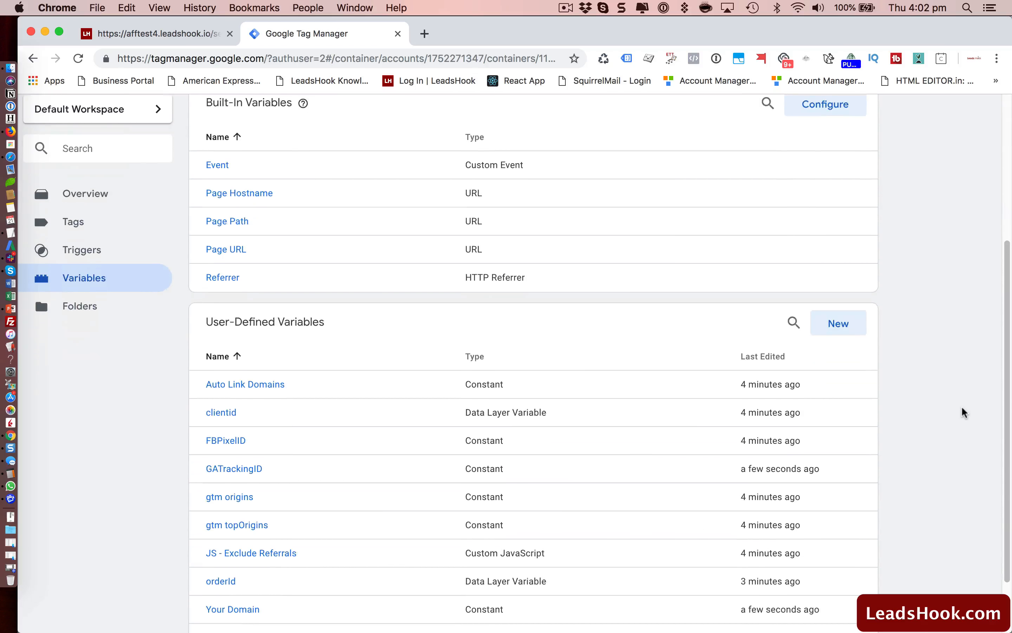
scroll(962, 406, "down", 2)
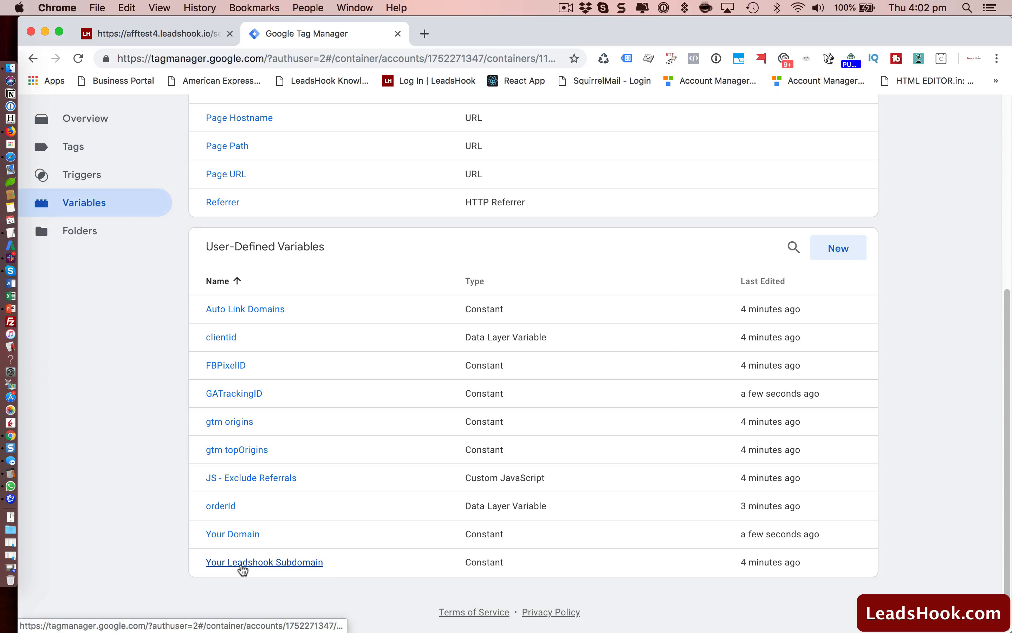
Step: Check the stored values of the Your Leadshook Subdomain and Your Domain variables, and return to the variable list
left_click(242, 564)
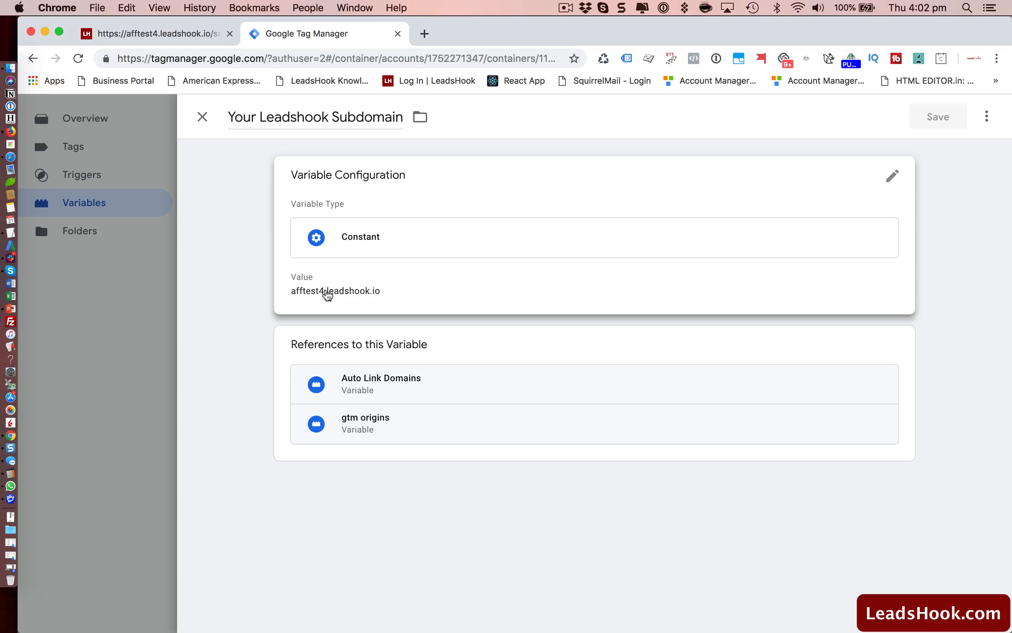
left_click(203, 116)
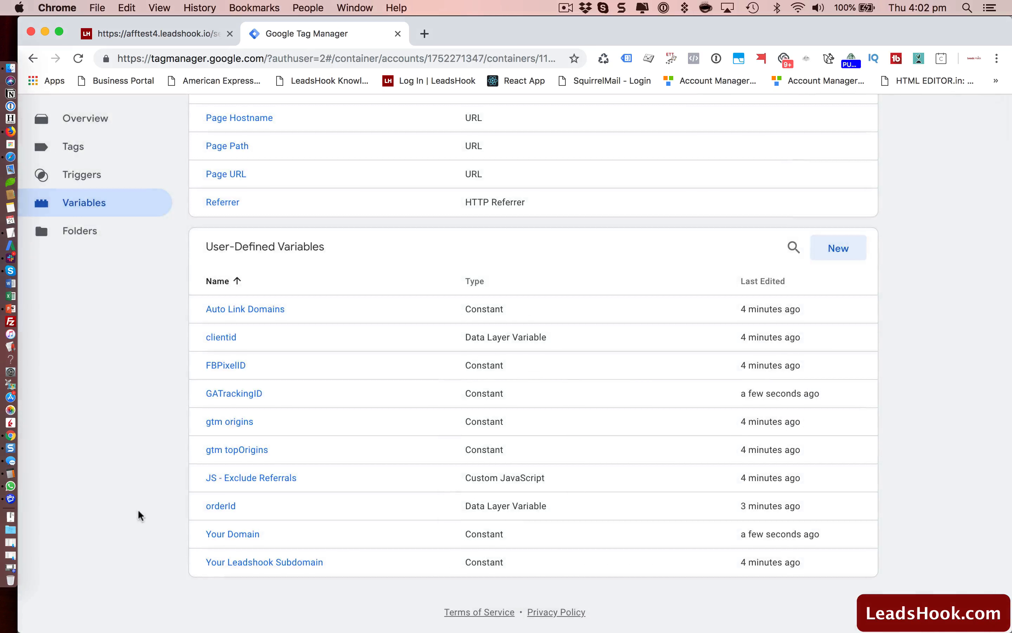
left_click(219, 534)
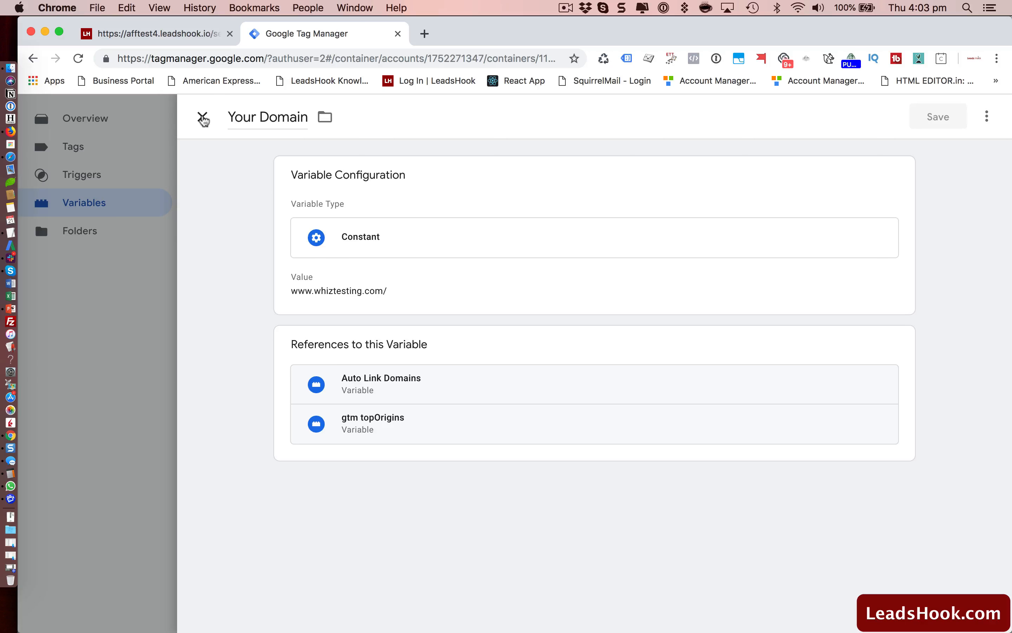
left_click(203, 117)
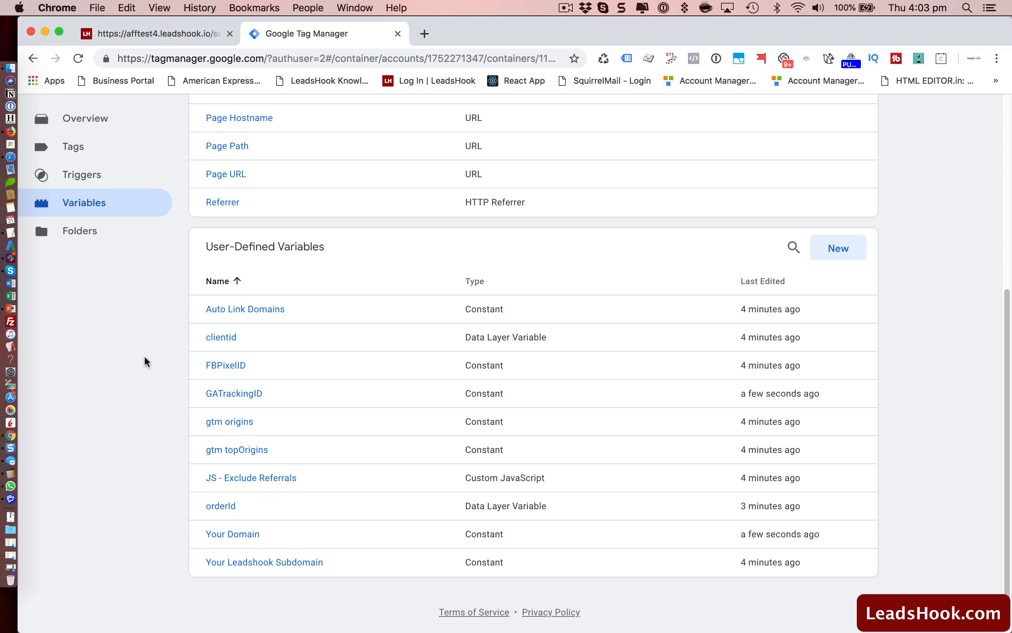
left_click(185, 35)
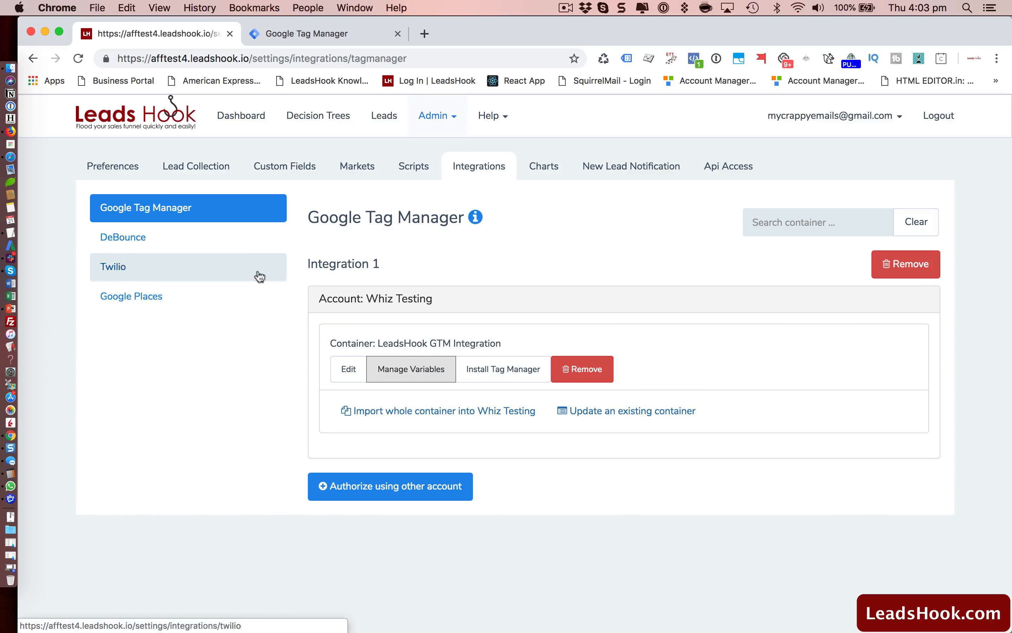
left_click(406, 371)
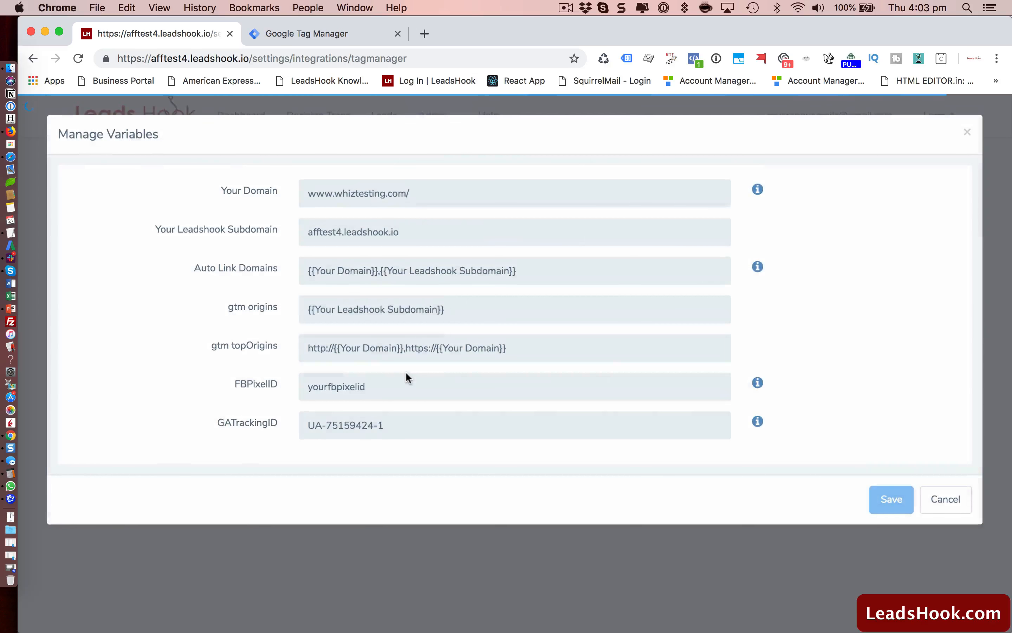
left_click(421, 197)
key("BackSpace")
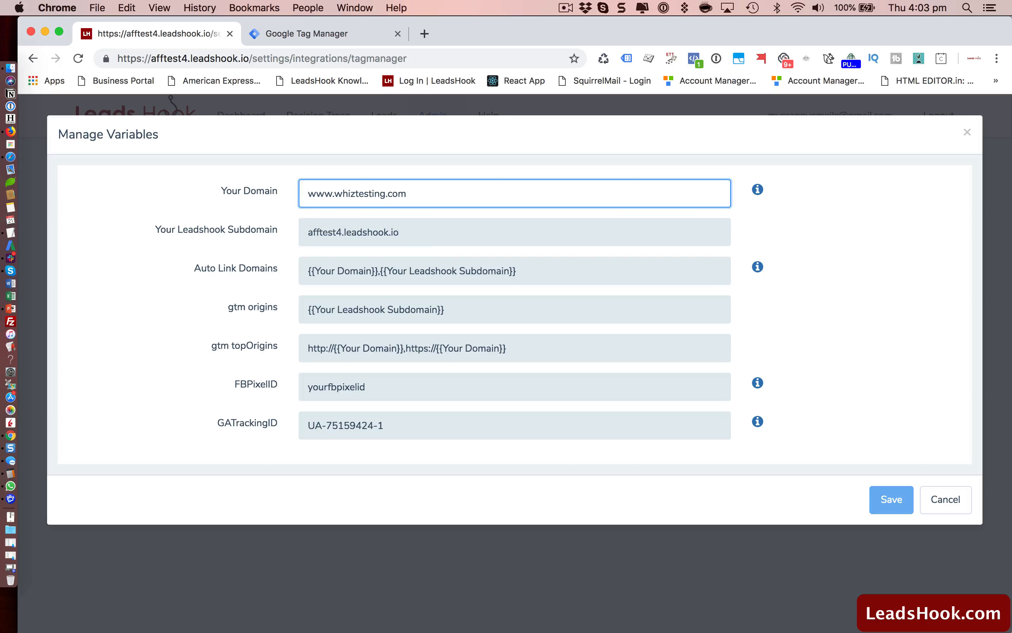
left_click(175, 280)
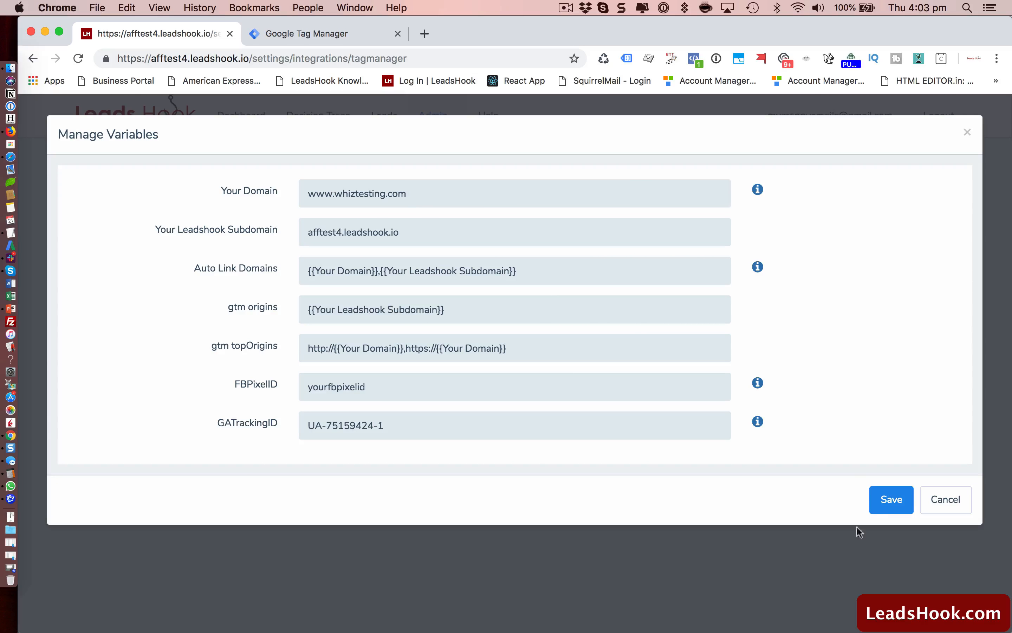
left_click(886, 504)
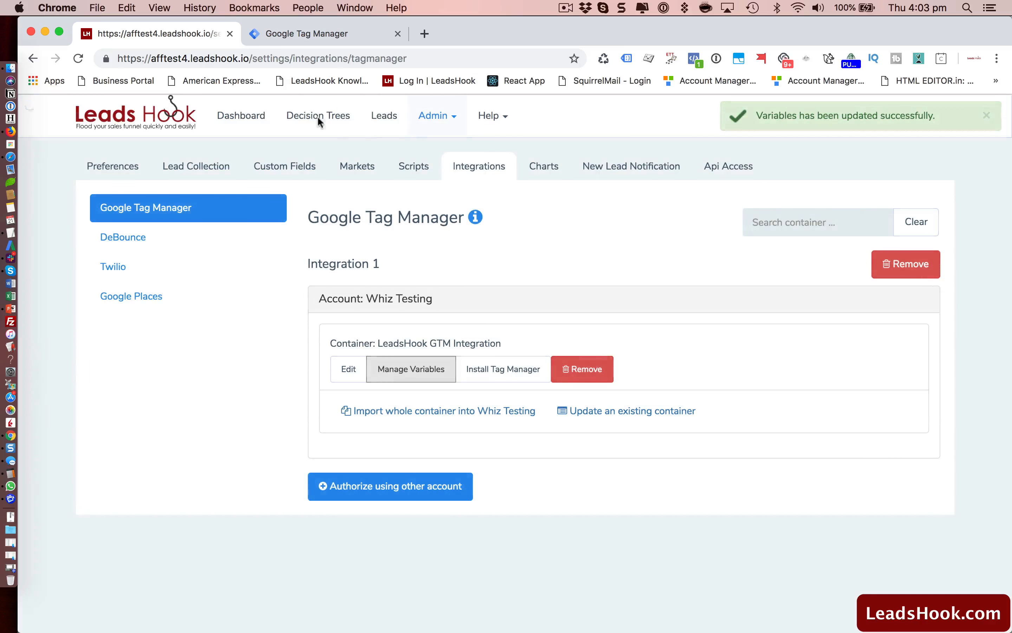
Step: Reload the LeadsHook GTM Integration container in Google Tag Manager and bring up its user-defined variables
left_click(308, 31)
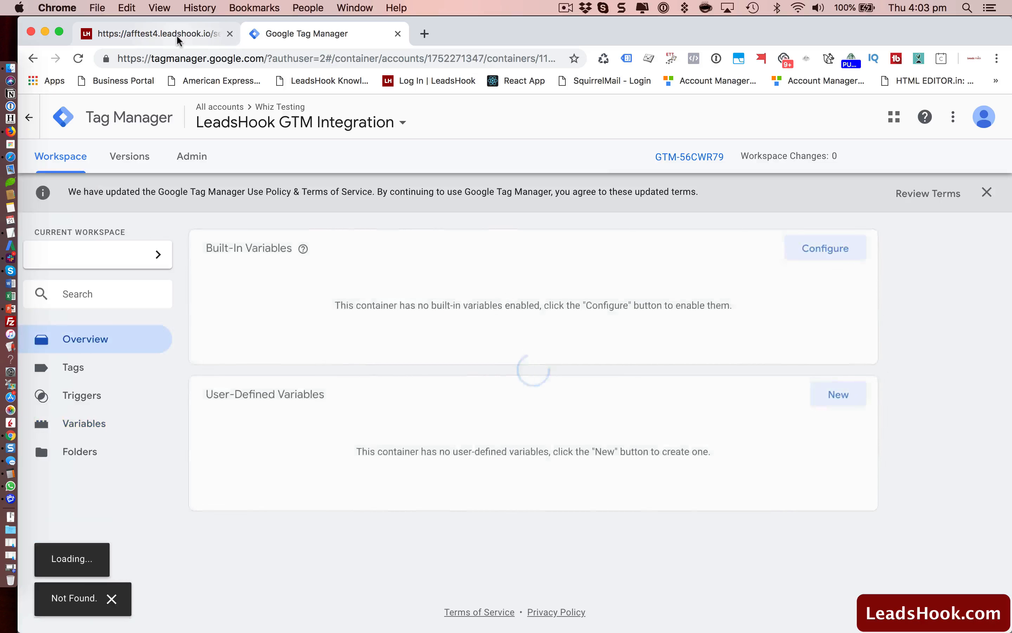
left_click(176, 34)
left_click(307, 34)
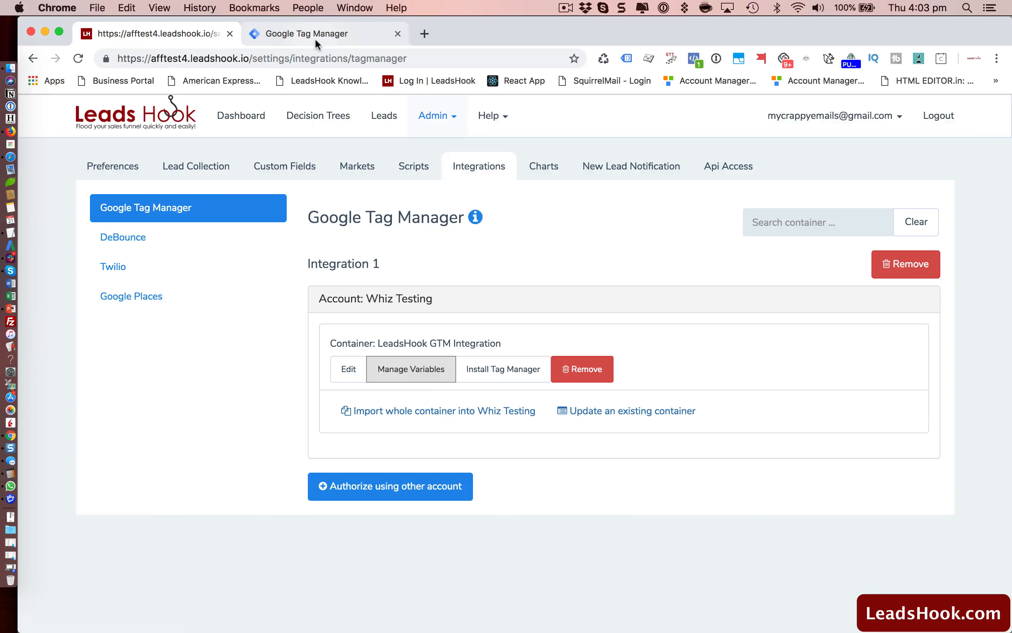
left_click(91, 436)
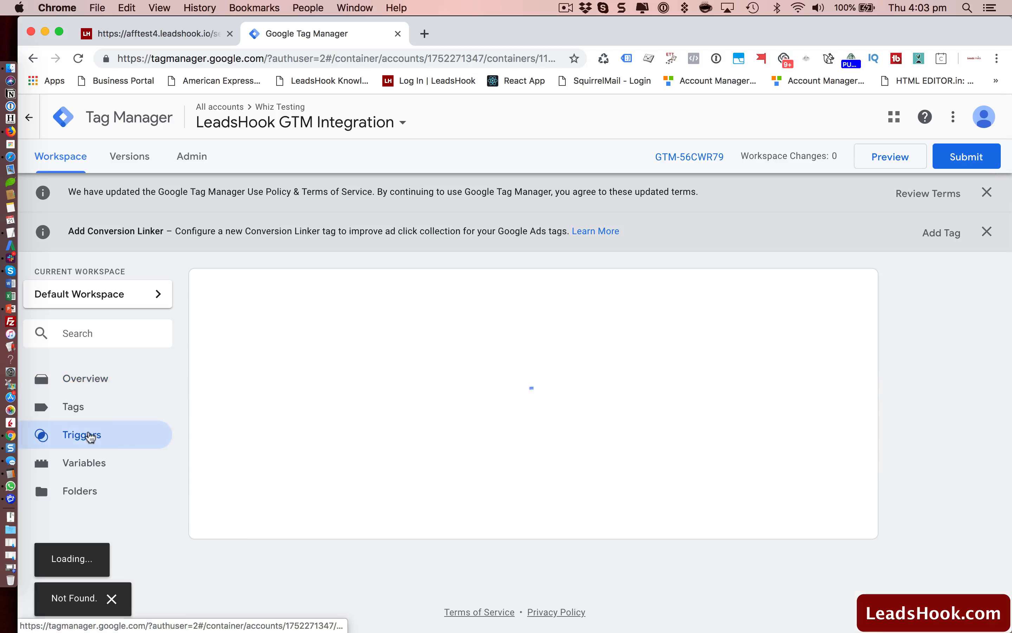
left_click(92, 463)
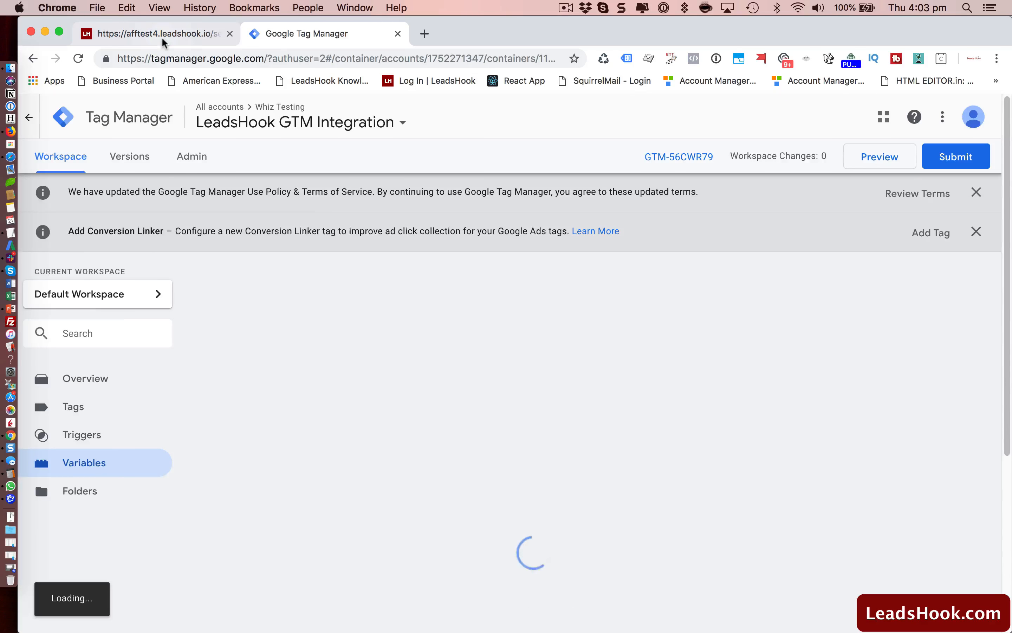
left_click(161, 35)
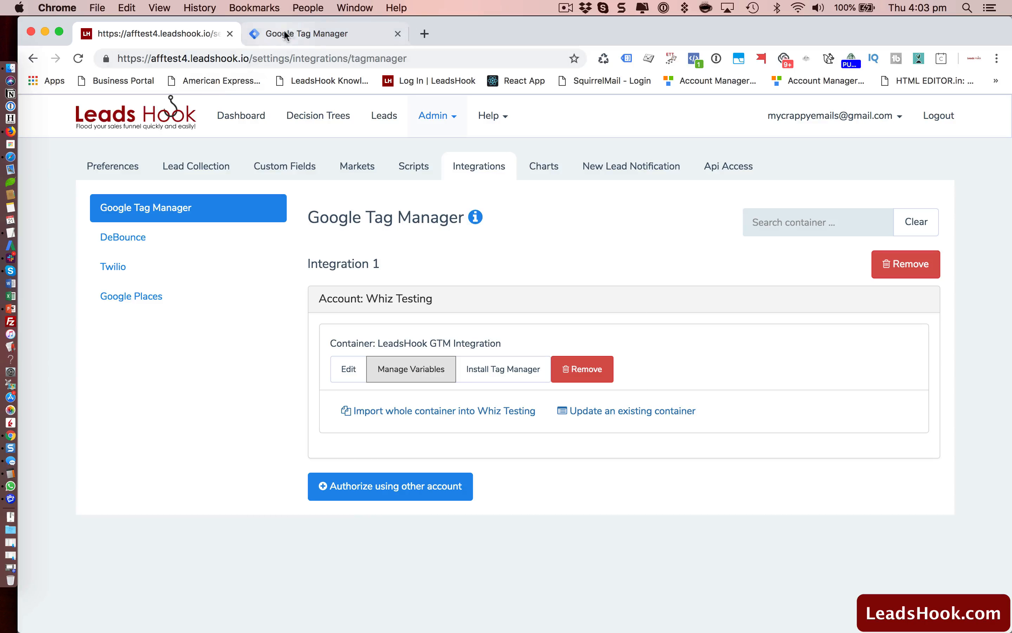
left_click(306, 35)
scroll(233, 611, "down", 5)
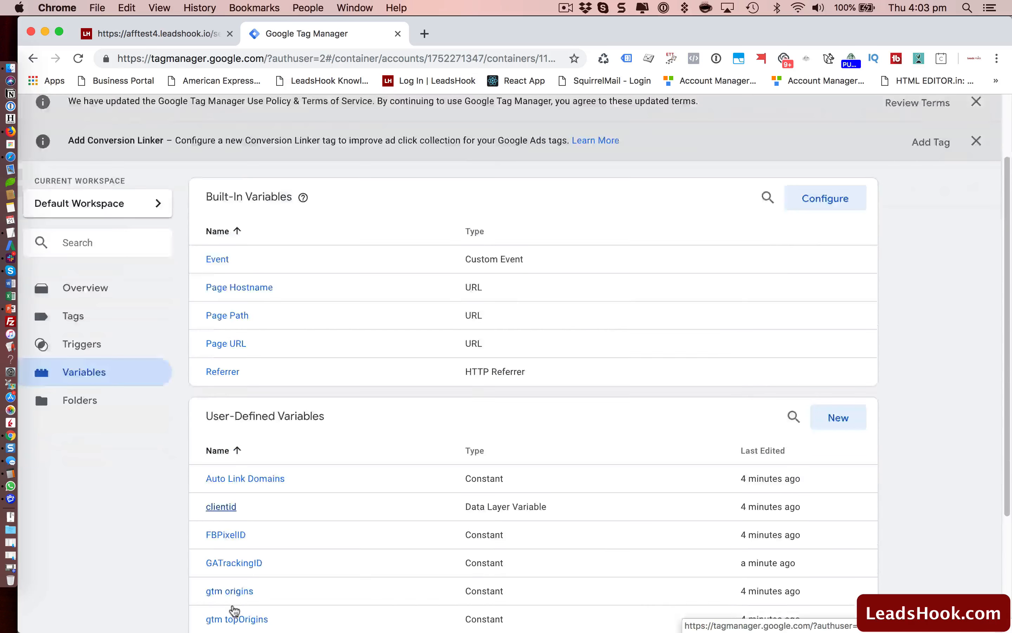
Step: Check the stored values of the Your Domain and FBPixelID variables, and look over the variable list
left_click(233, 534)
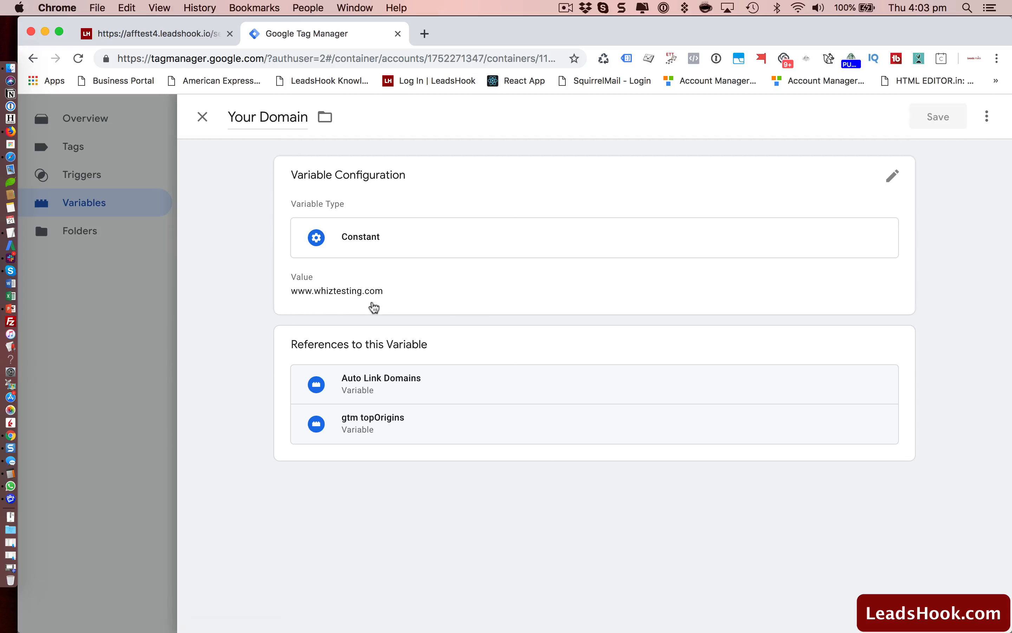
left_click(203, 117)
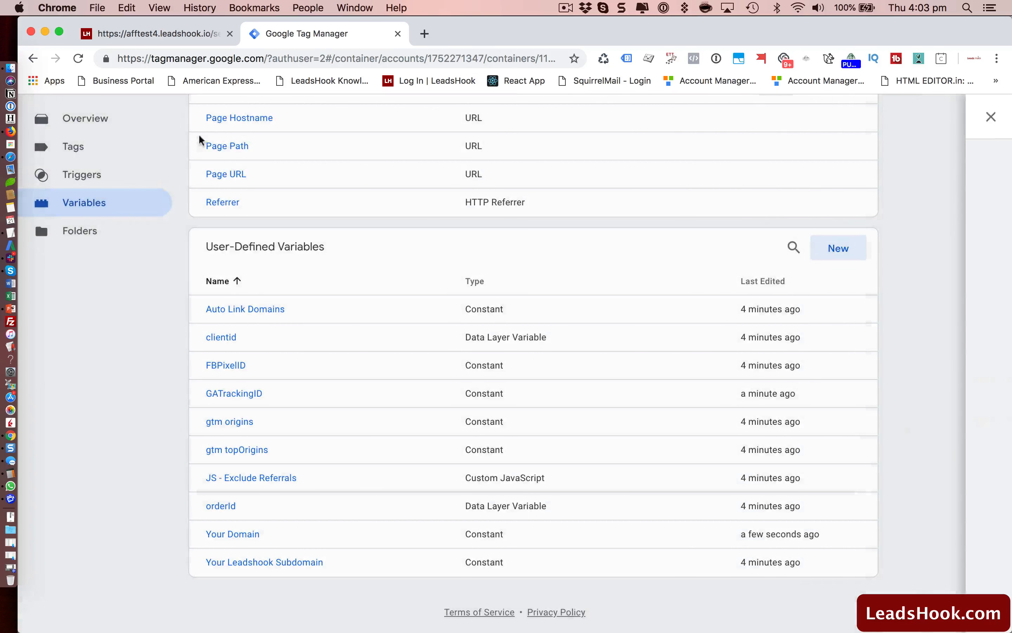
left_click(216, 368)
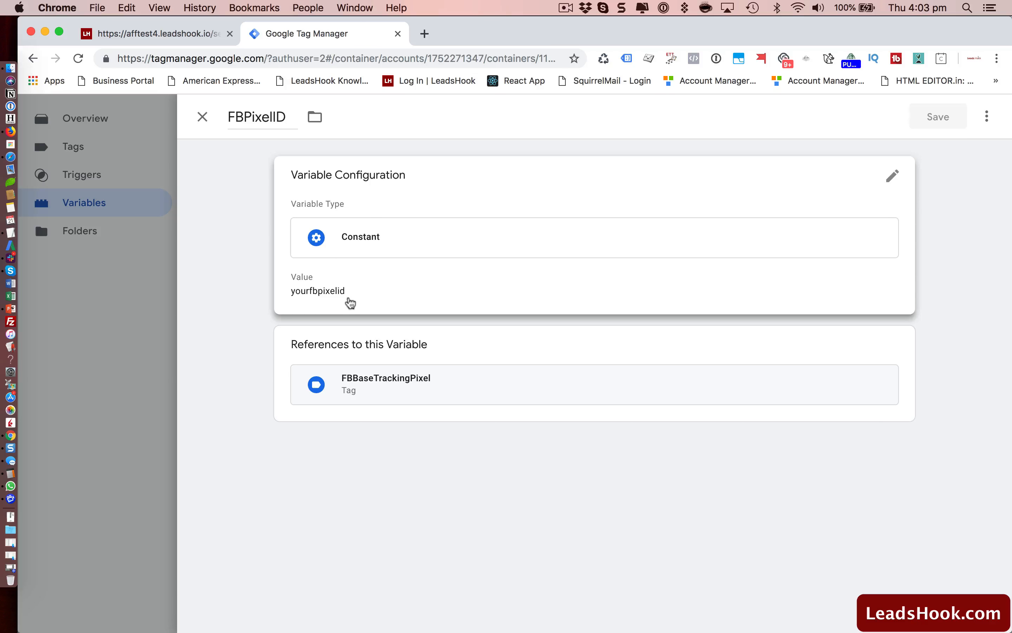
left_click(202, 116)
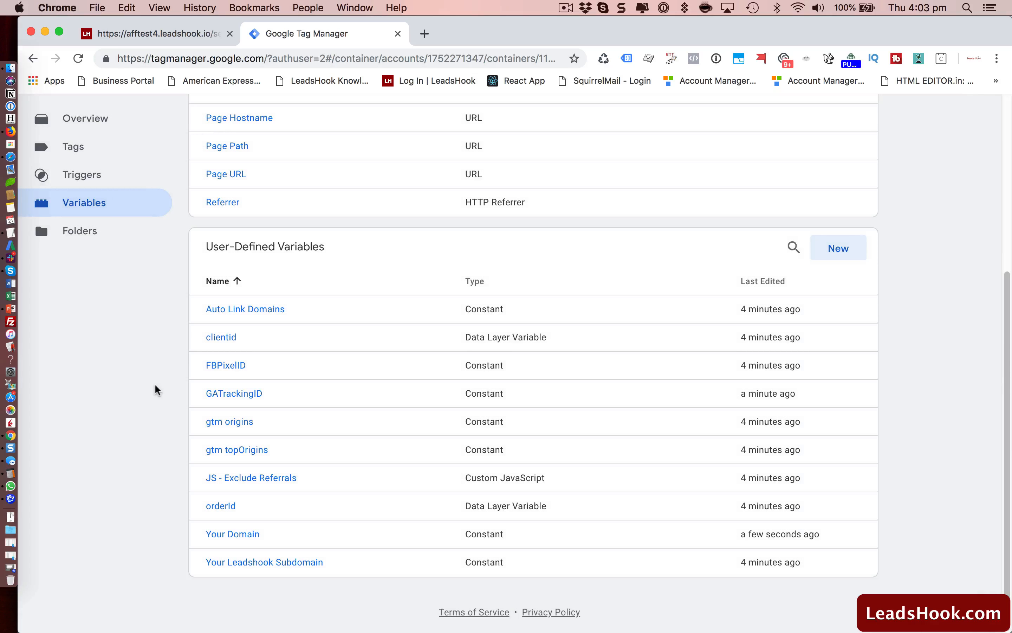
scroll(157, 390, "up", 3)
scroll(179, 428, "up", 2)
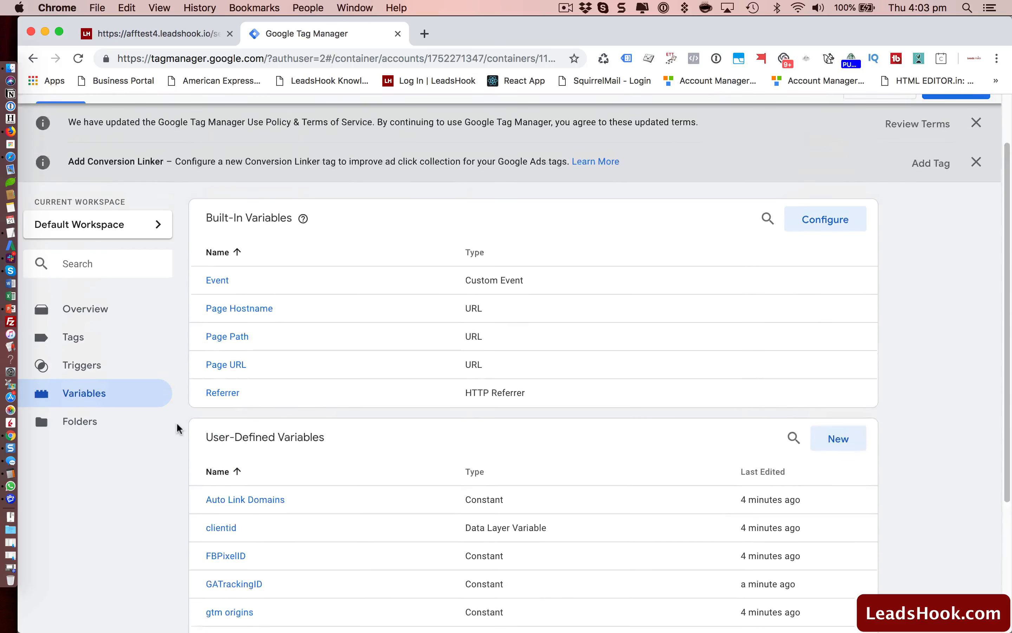
scroll(178, 428, "down", 3)
scroll(176, 422, "down", 2)
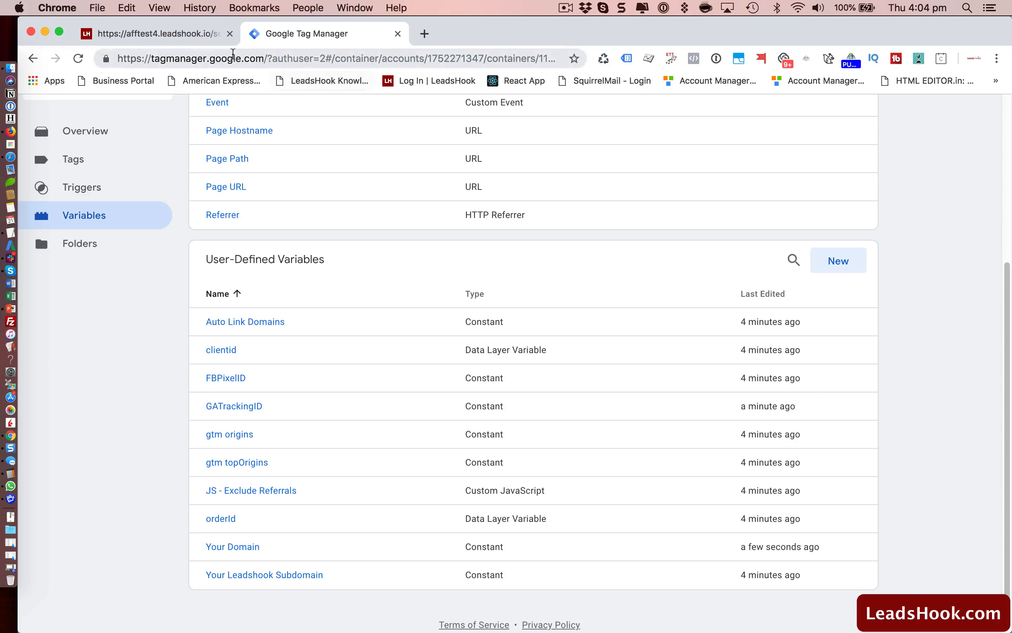
Step: Review the container's variable values in LeadsHook and close them without saving
left_click(178, 33)
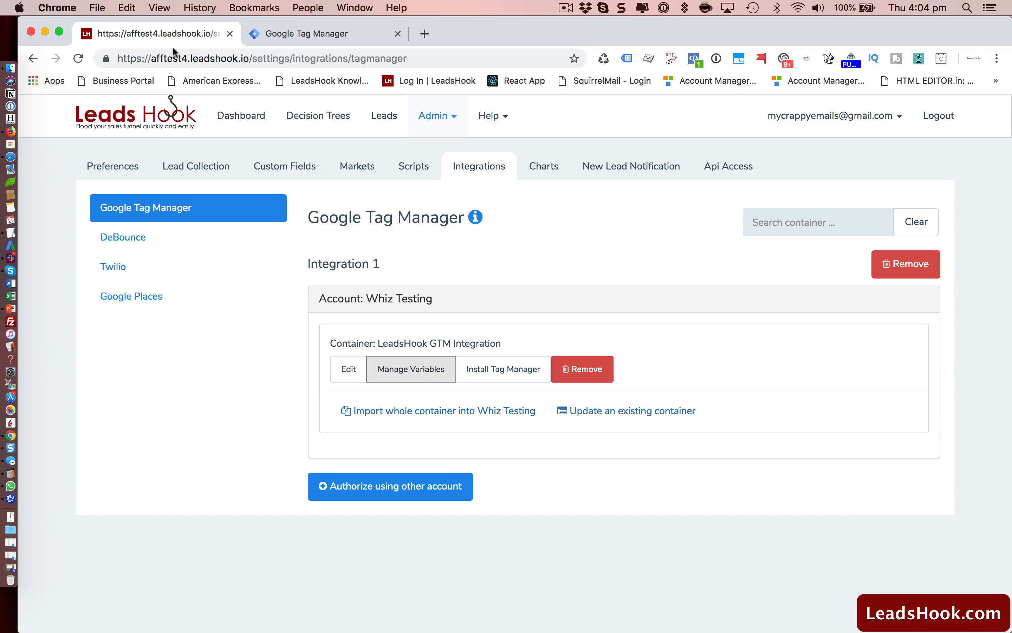
left_click(410, 367)
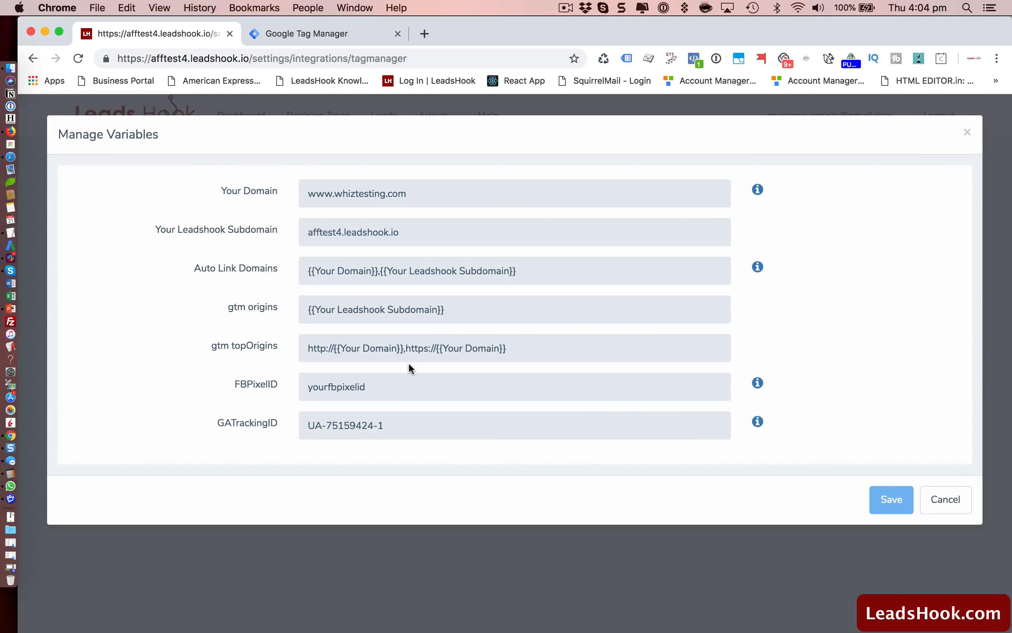
left_click(948, 500)
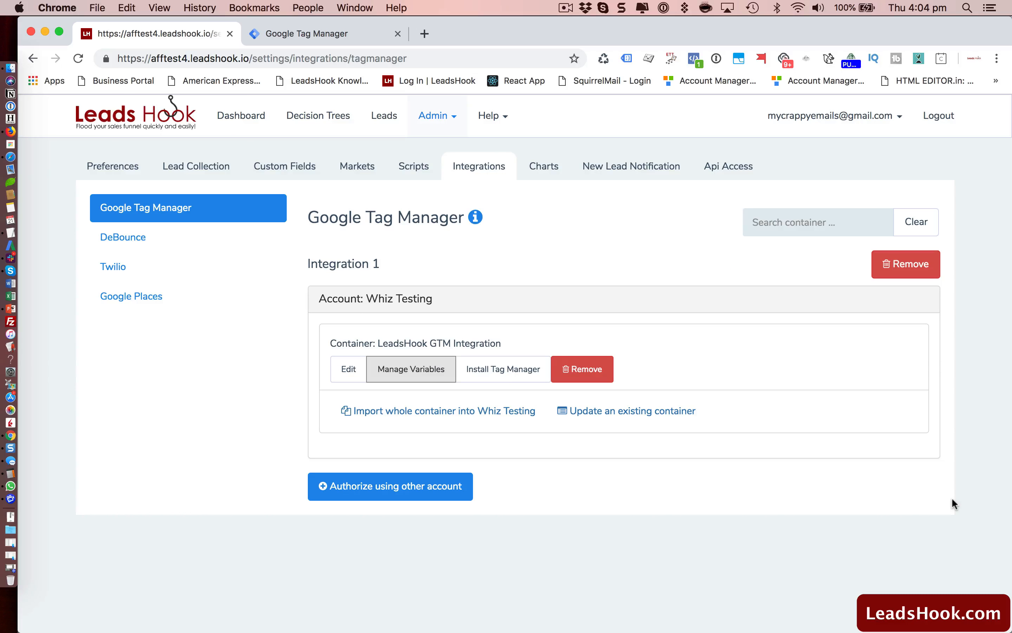
Step: Open the container's Tag Manager installation code in LeadsHook, then switch to the WordPress Head, Footer and Post Injections settings in Firefox
left_click(500, 369)
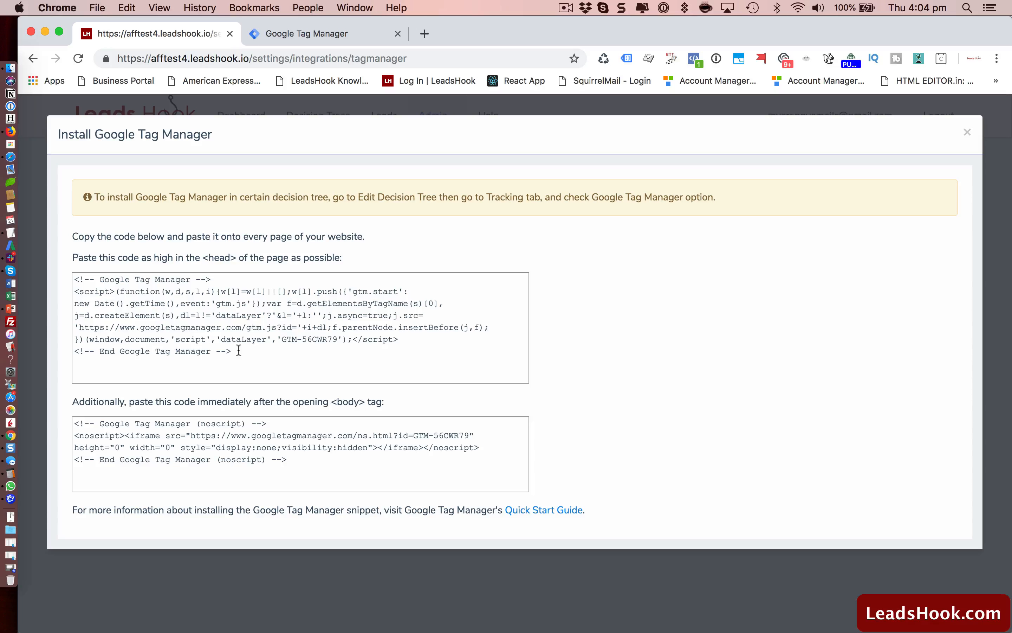
key("super+Tab")
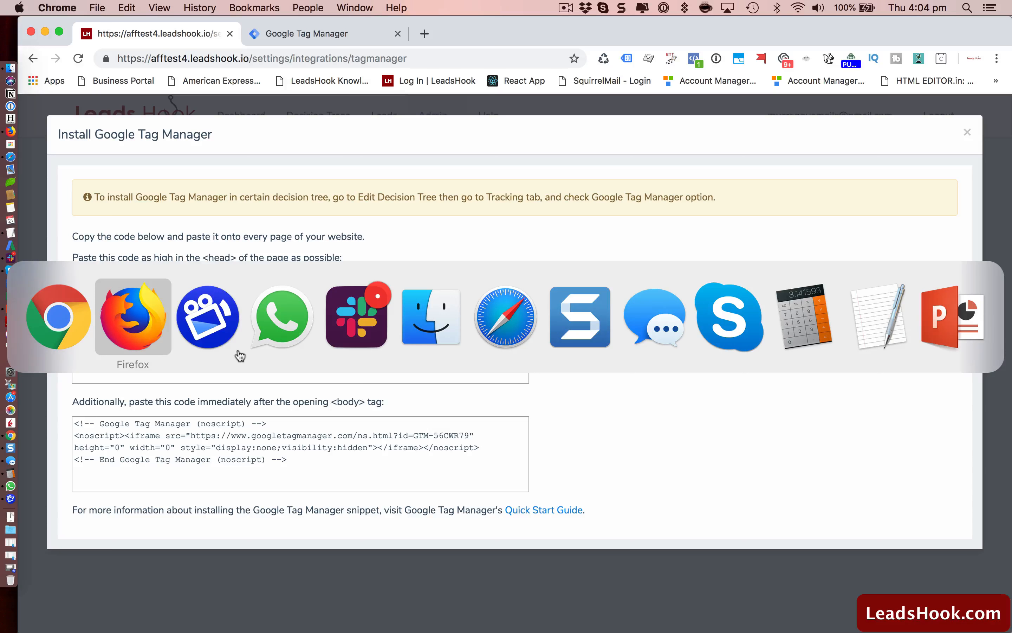
key("super+Tab")
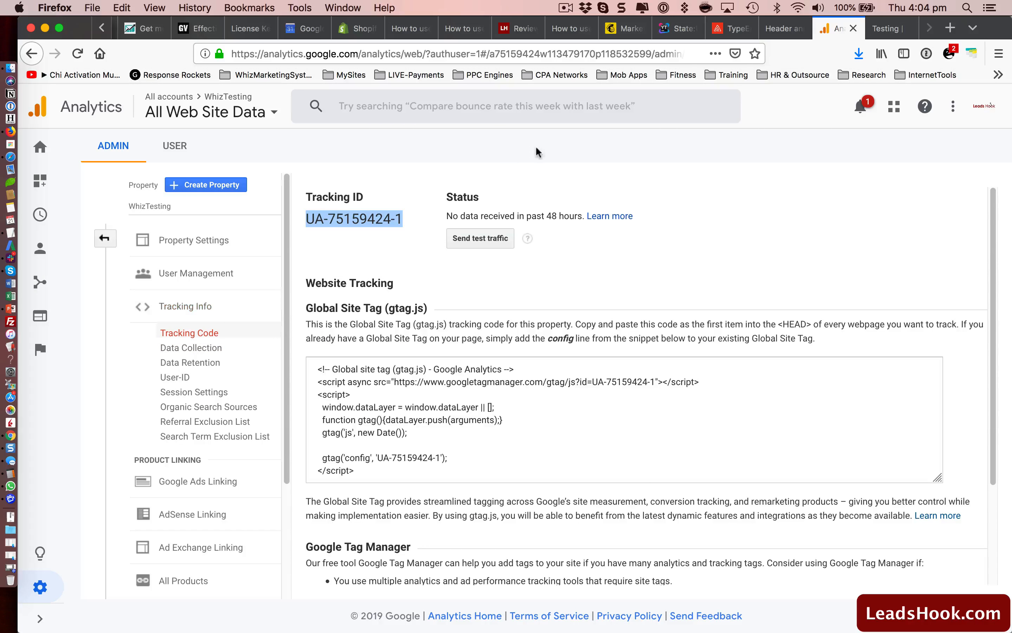
left_click(777, 29)
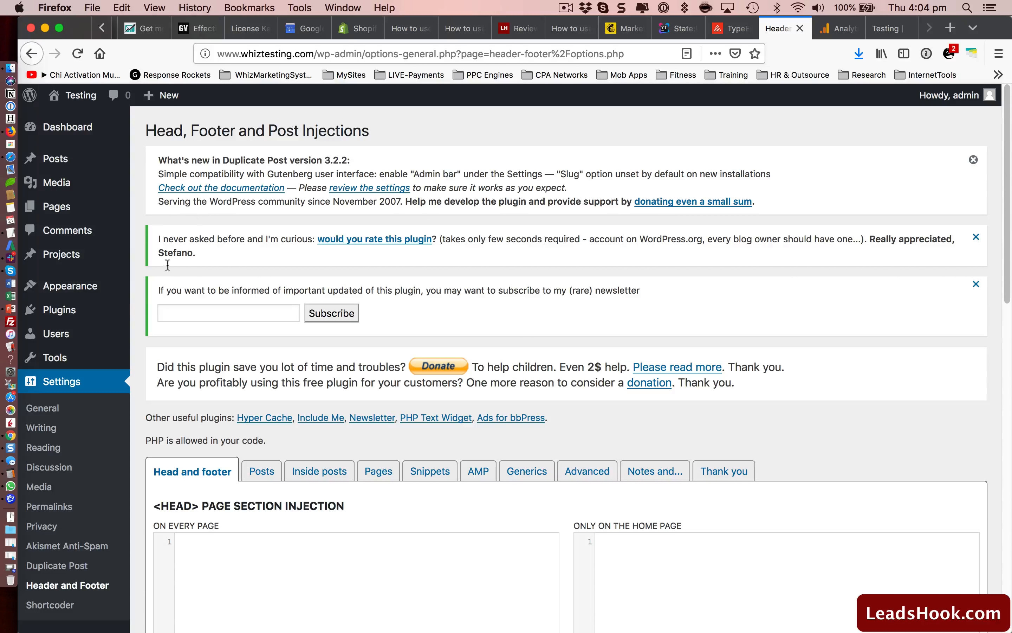
scroll(131, 299, "down", 8)
scroll(131, 299, "up", 2)
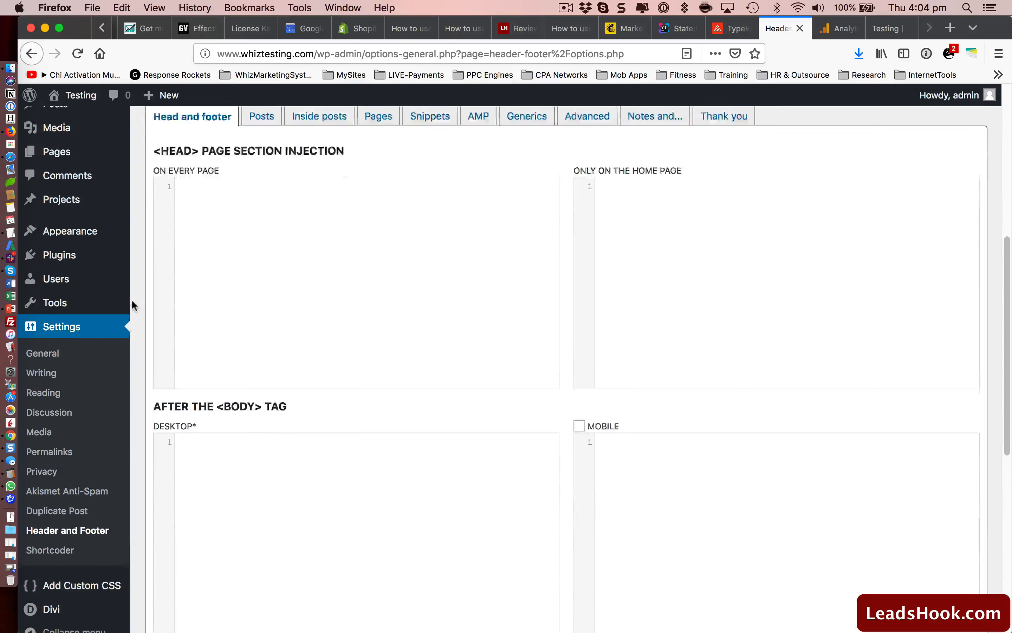
Step: Examine the head, after-body and footer injection sections of the WordPress plugin for where the Tag Manager codes belong
left_click(199, 246)
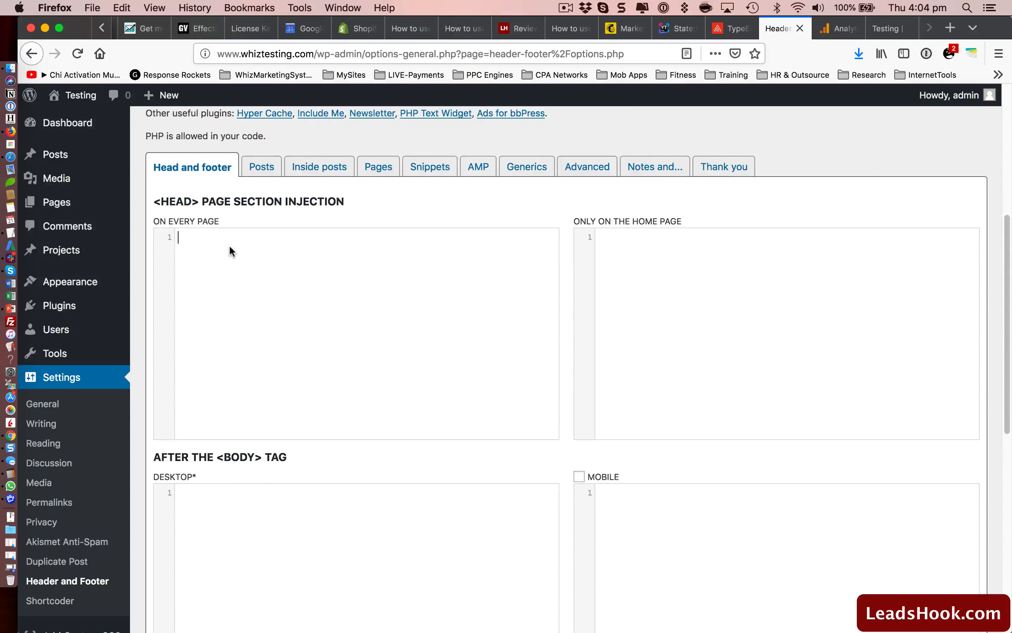
scroll(231, 250, "down", 2)
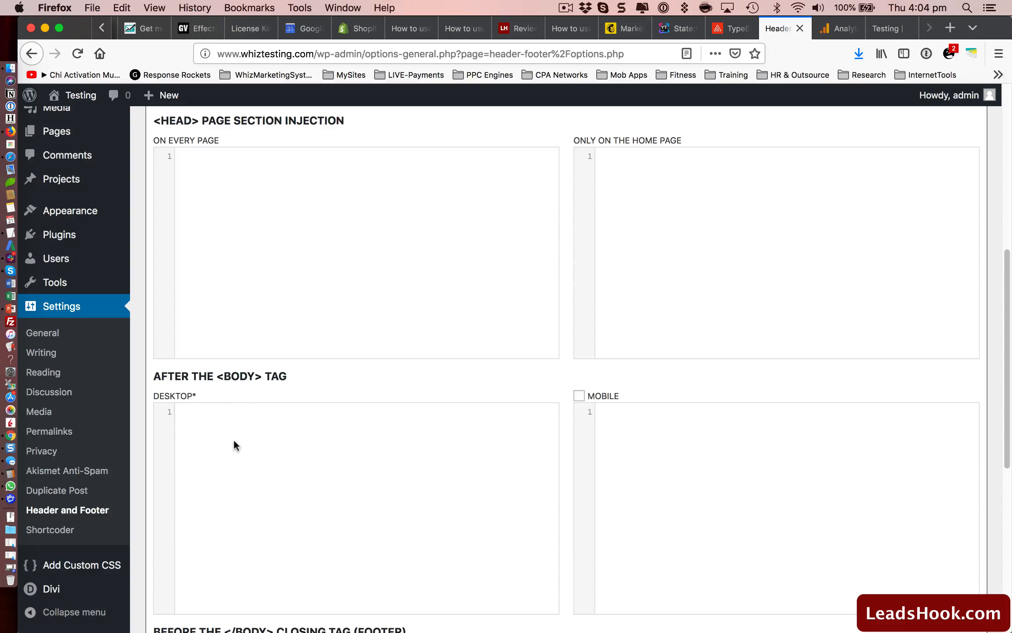
scroll(234, 438, "down", 5)
scroll(228, 414, "up", 6)
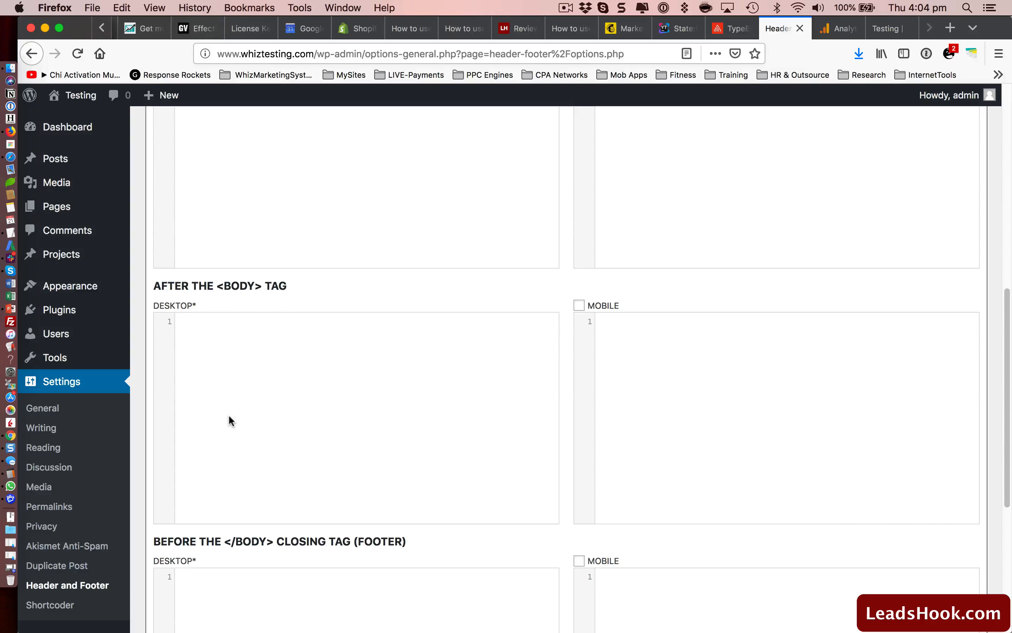
scroll(227, 414, "up", 5)
scroll(251, 310, "down", 10)
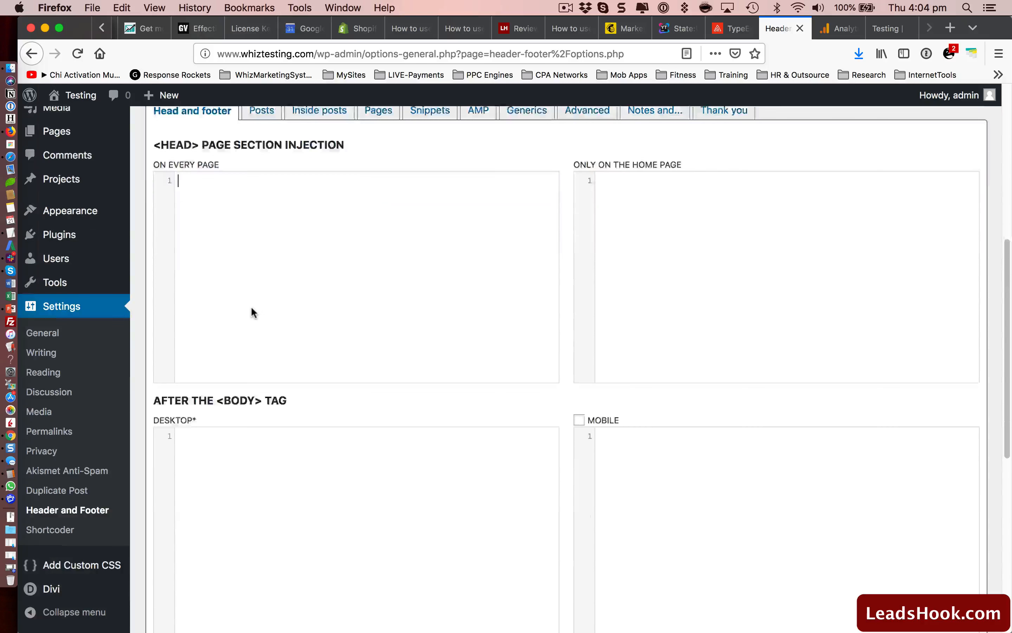
scroll(248, 356, "up", 5)
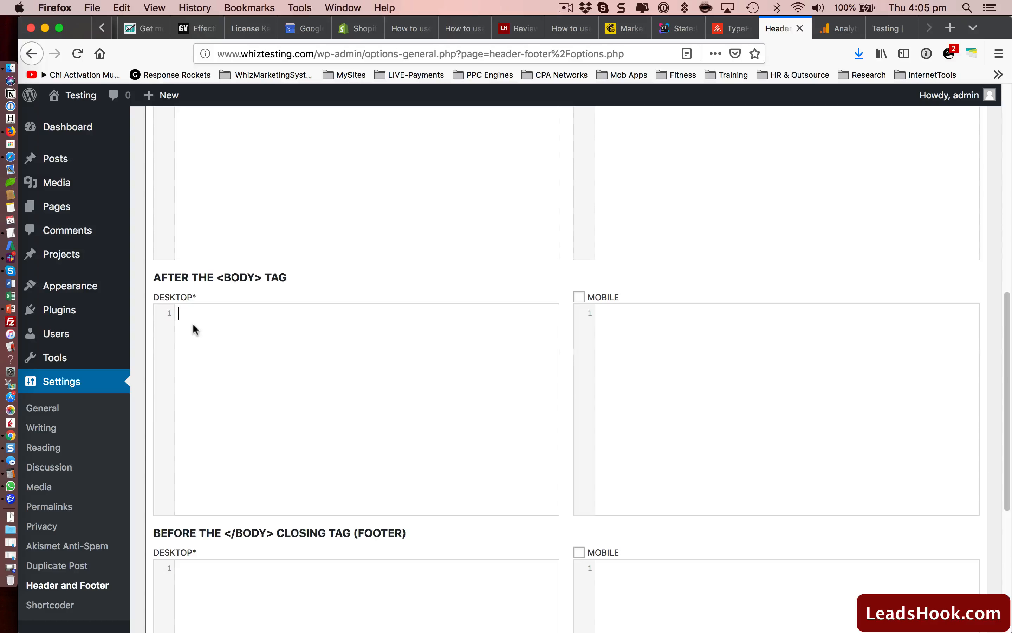
Step: Switch to Chrome and copy the Google Tag Manager code meant for the page's <head> from the LeadsHook installation instructions
key("super+Tab")
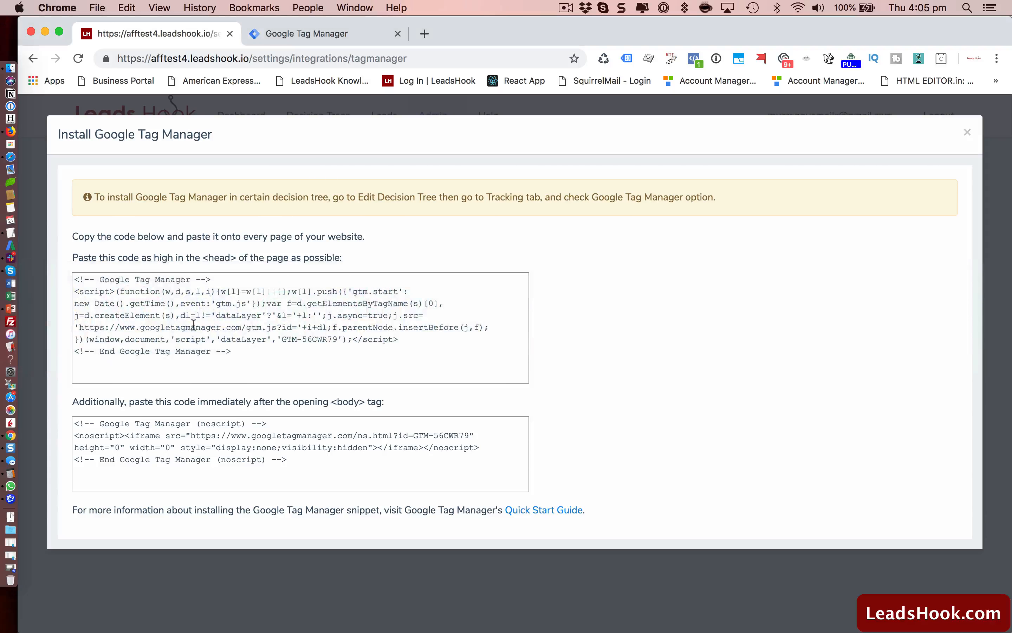
left_click(244, 350)
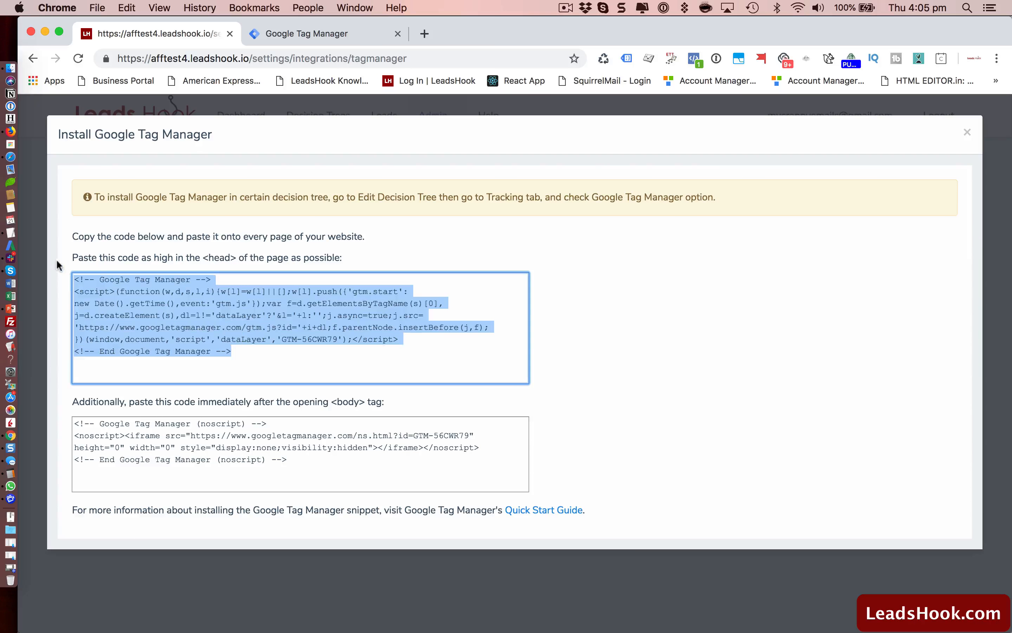
right_click(114, 285)
left_click(144, 312)
Step: Switch to Firefox and paste the copied Tag Manager code into the WordPress head section injection for every page
key("super+Tab")
key("super+Tab")
key("super+Tab")
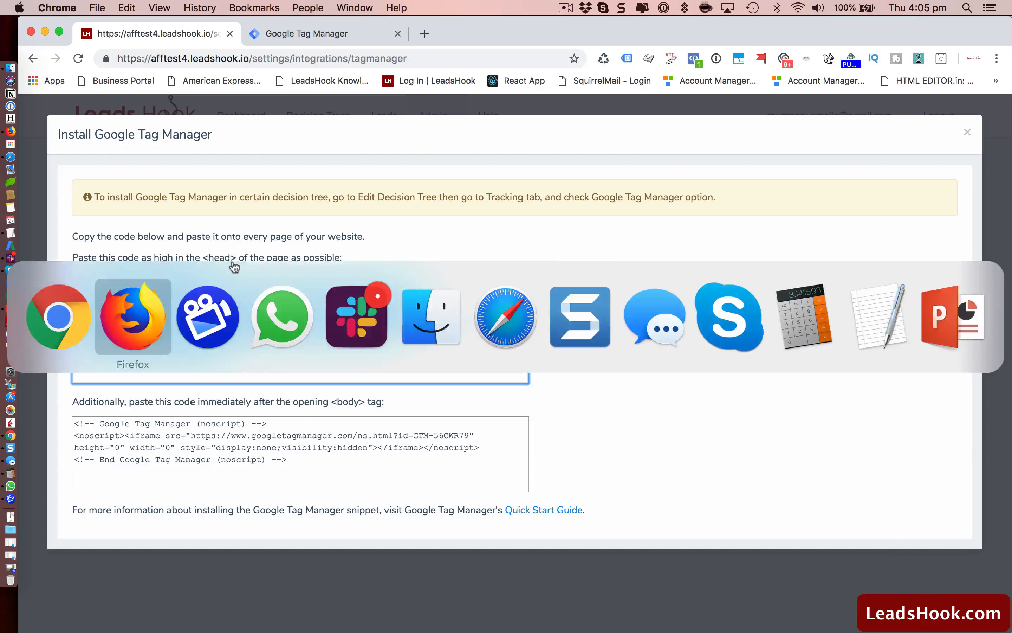
scroll(229, 213, "up", 5)
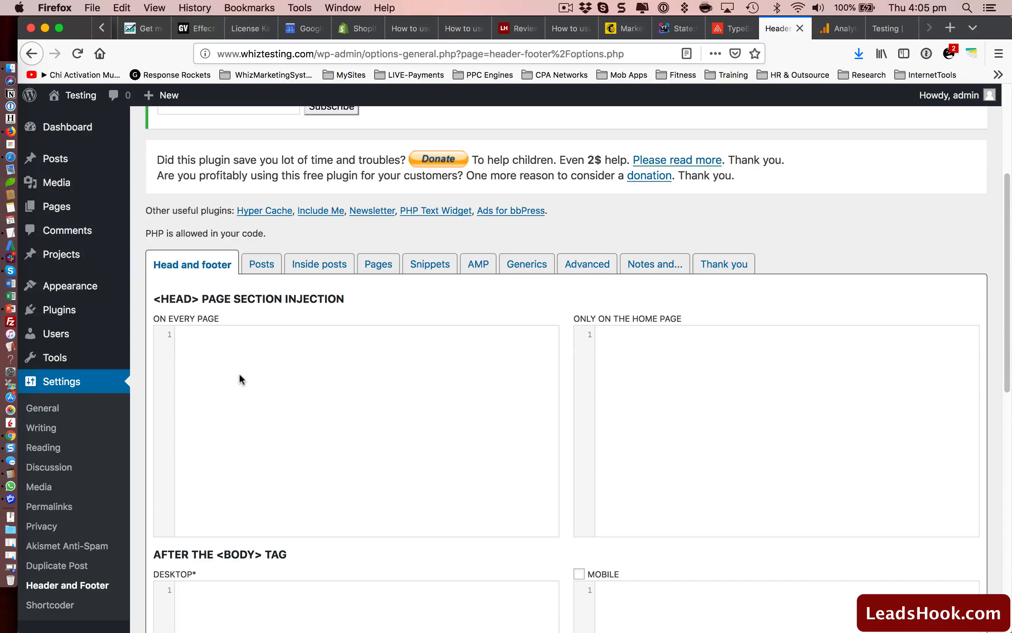
key("super+v")
scroll(307, 499, "down", 5)
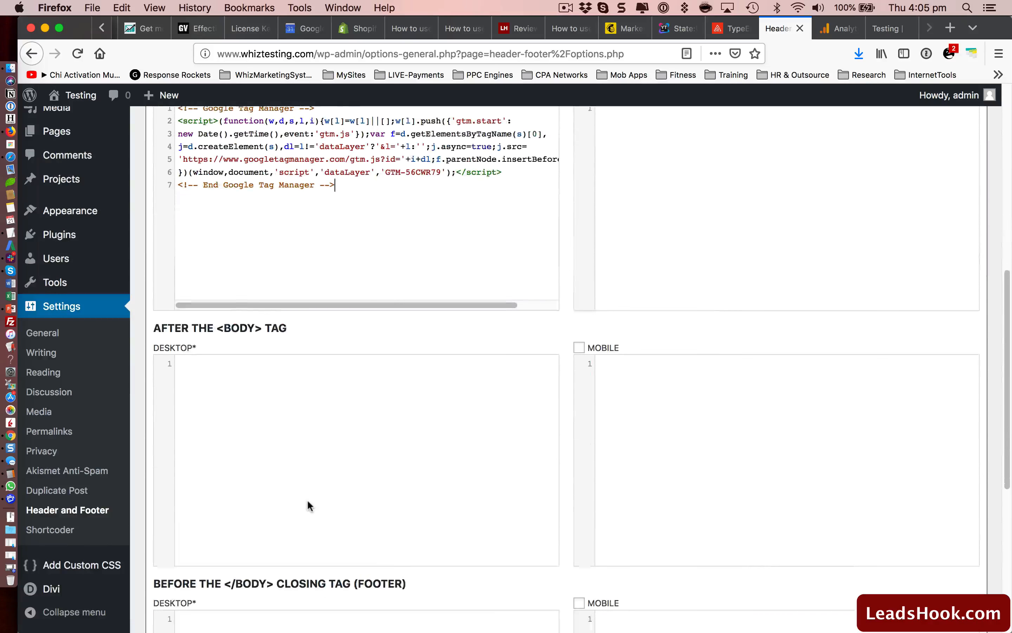
Step: Switch to Chrome and copy the Google Tag Manager (noscript) code meant for immediately after the opening <body> tag
key("super+Tab")
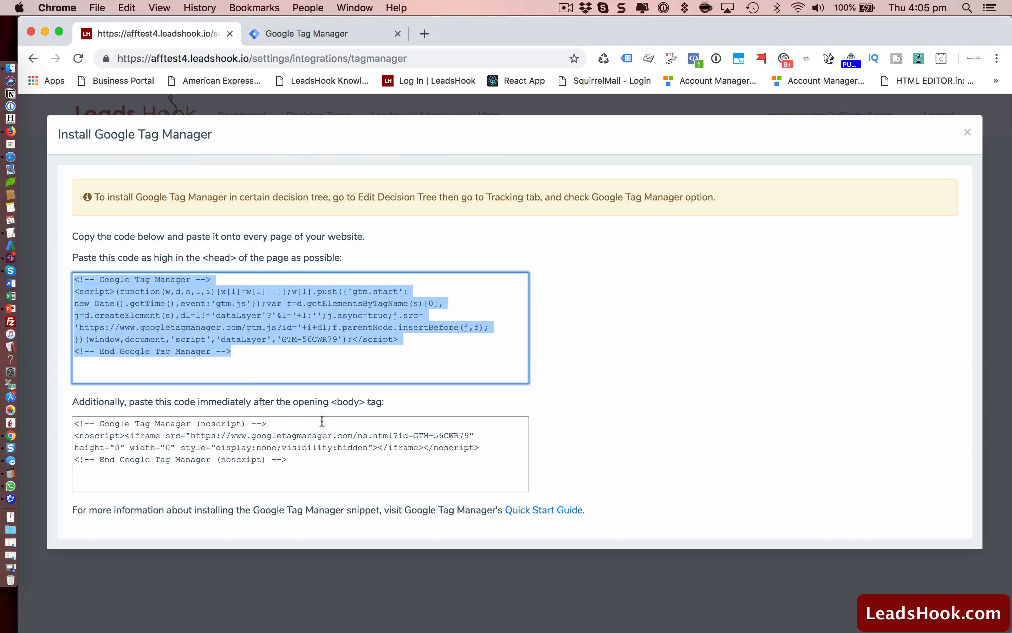
left_click_drag(258, 397, 342, 403)
left_click(297, 457)
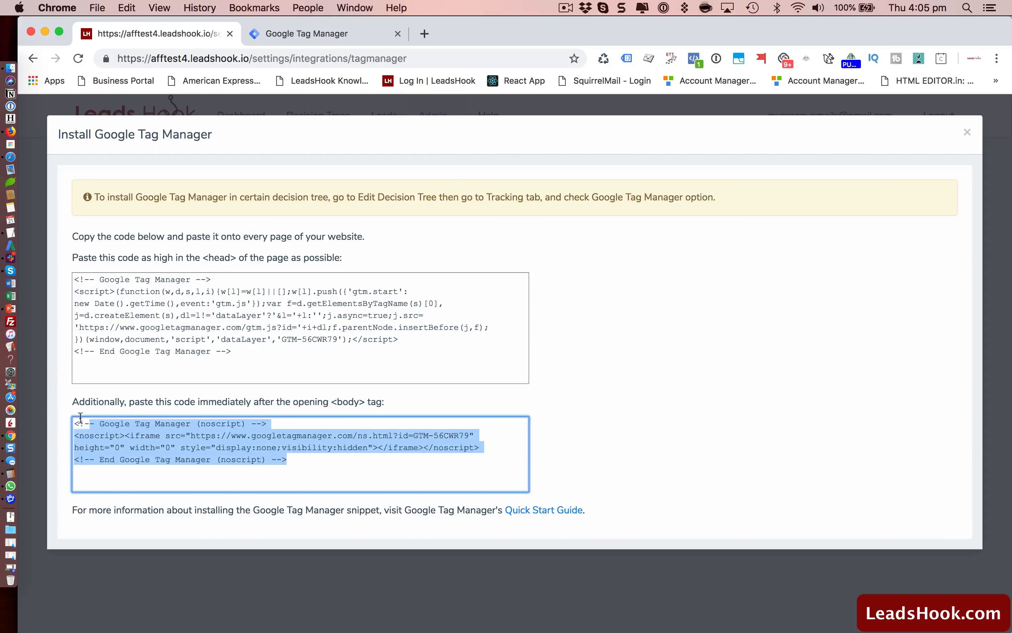
key("super+c")
Step: Switch to Firefox, paste the noscript code into the desktop injection after the <body> tag, and save the plugin settings
key("super+Tab")
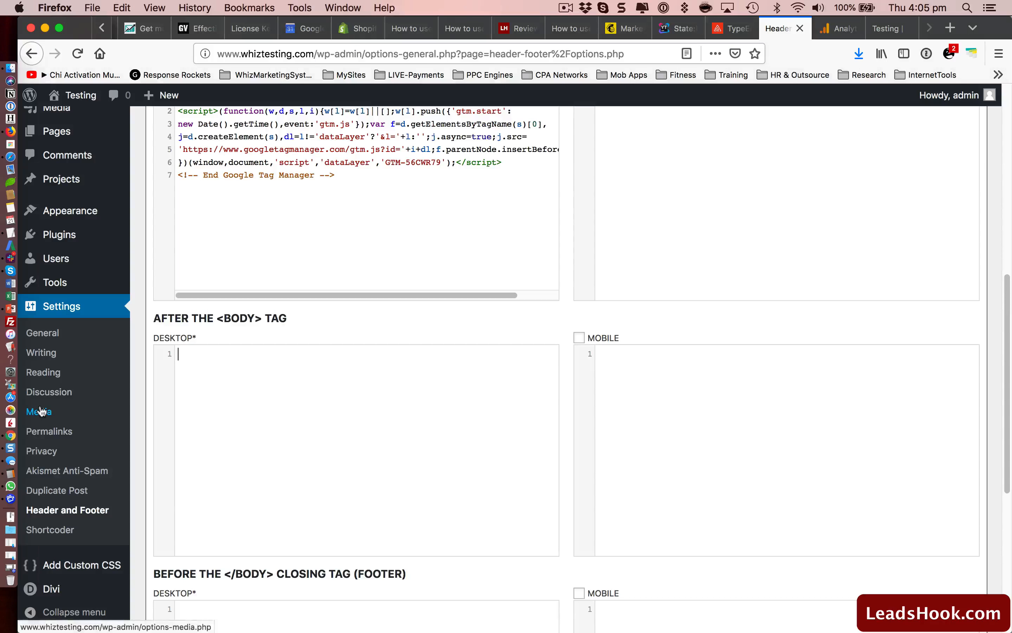
key("super+v")
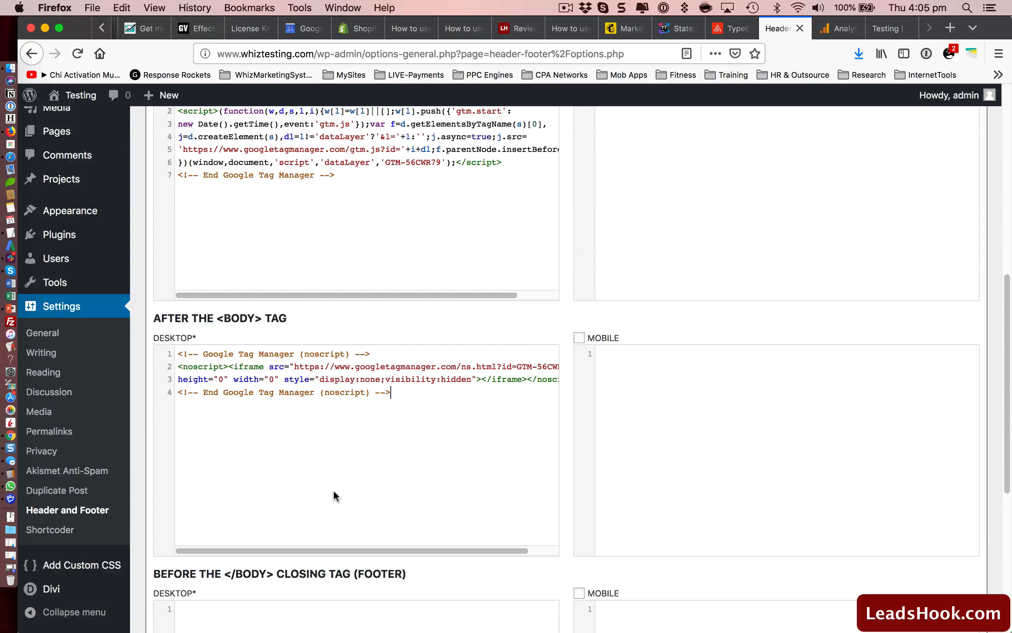
scroll(333, 489, "down", 8)
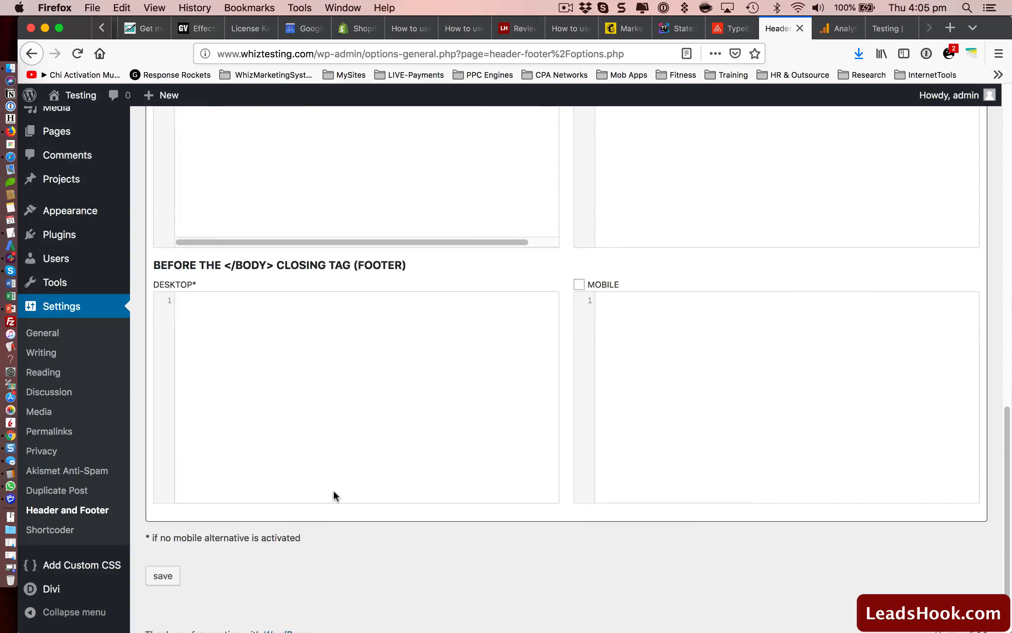
left_click(155, 565)
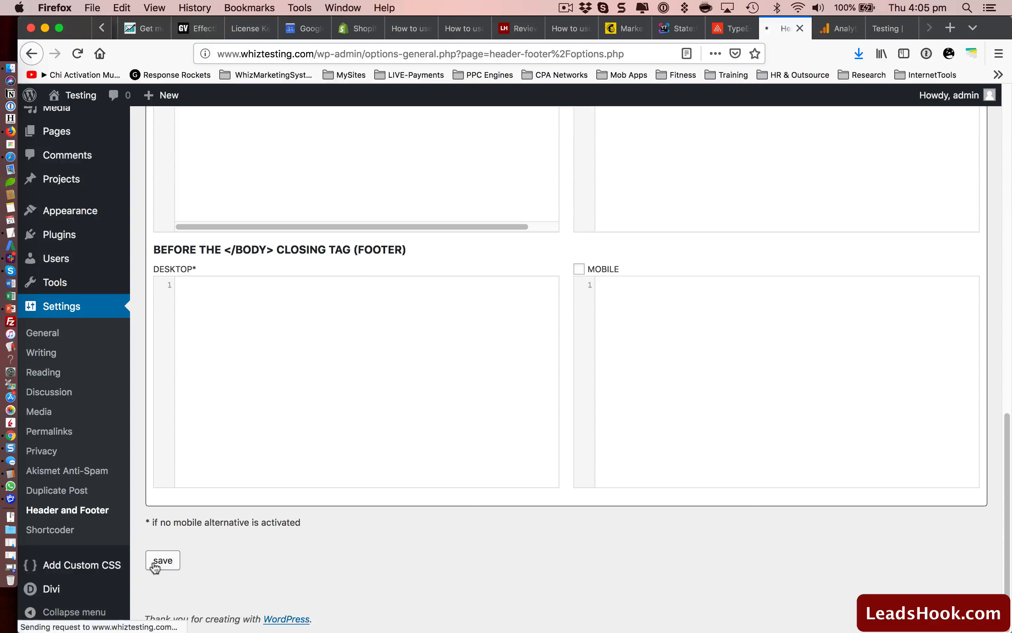
Step: Switch to Chrome, close LeadsHook's installation instructions, and view the same installation codes for container GTM-56CWR79 in Google Tag Manager
key("super+Tab")
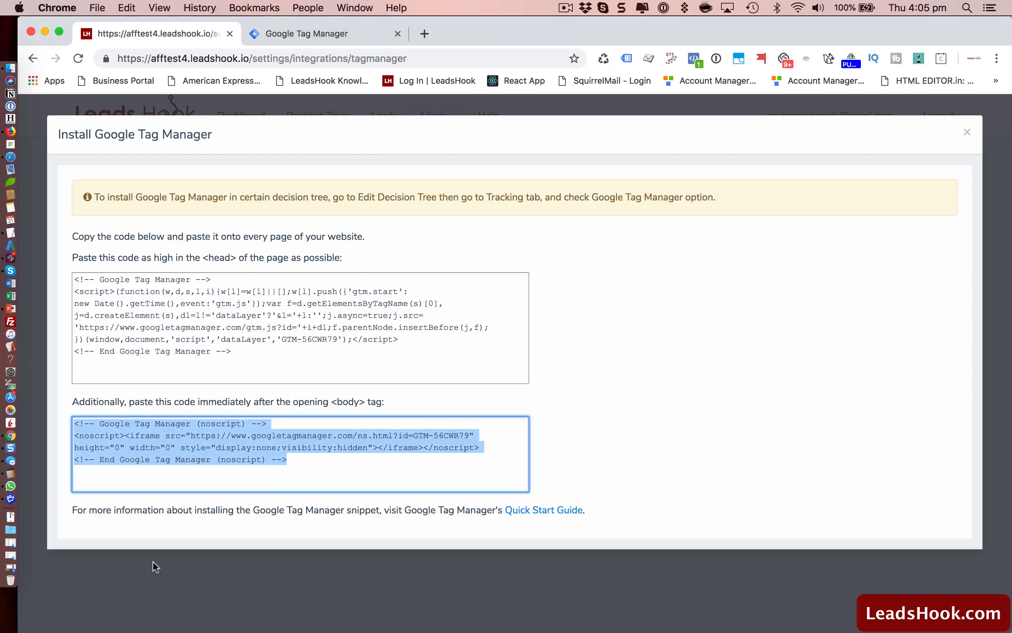
left_click(970, 134)
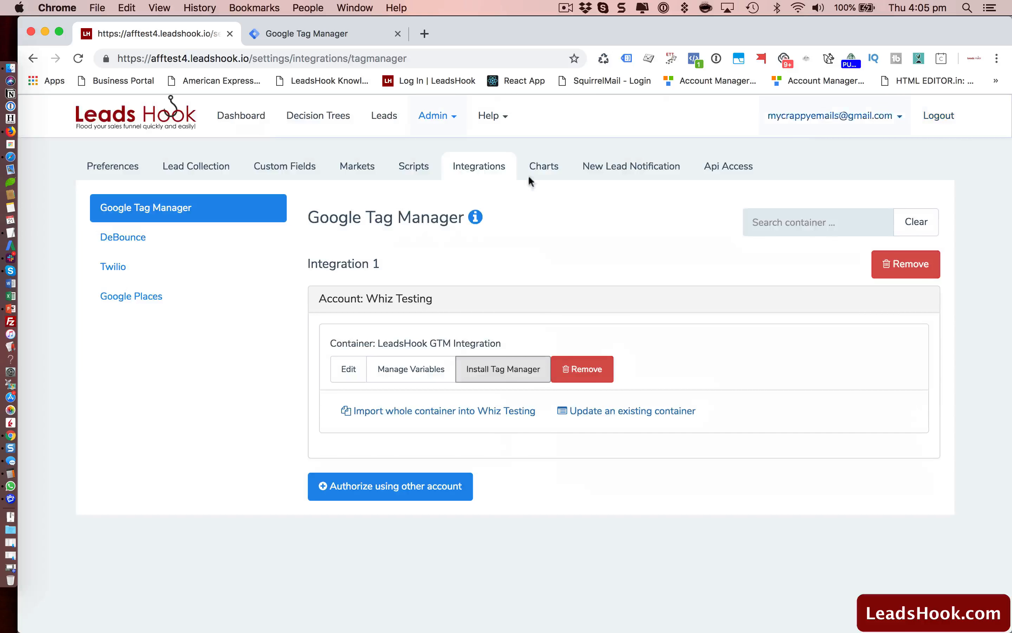
left_click(302, 34)
scroll(440, 294, "up", 6)
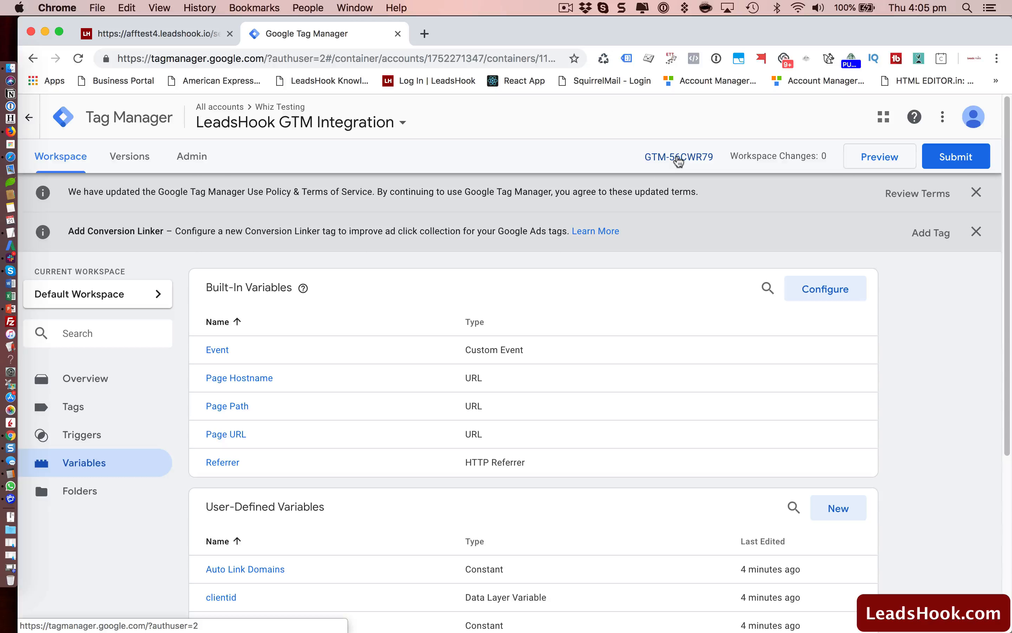
left_click(678, 159)
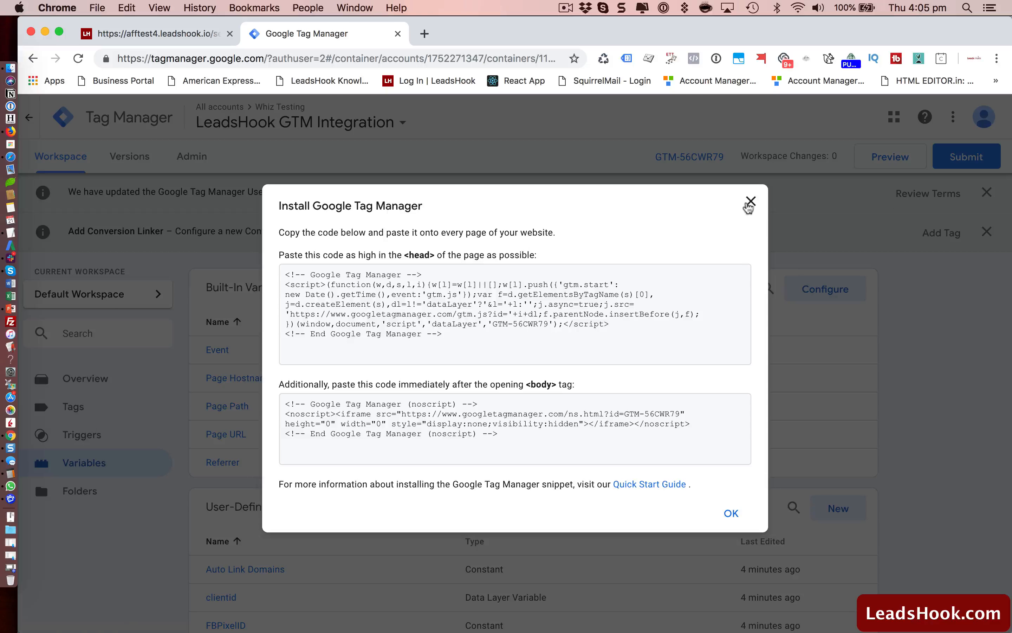
left_click(749, 207)
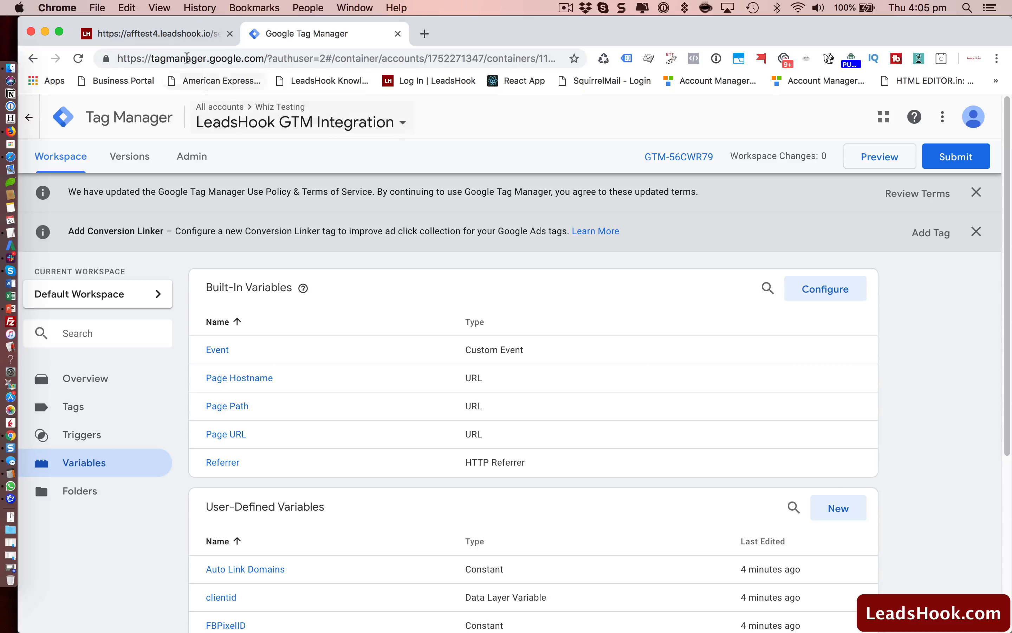
Step: Return to LeadsHook and open the WebHooks decision tree for editing
left_click(155, 35)
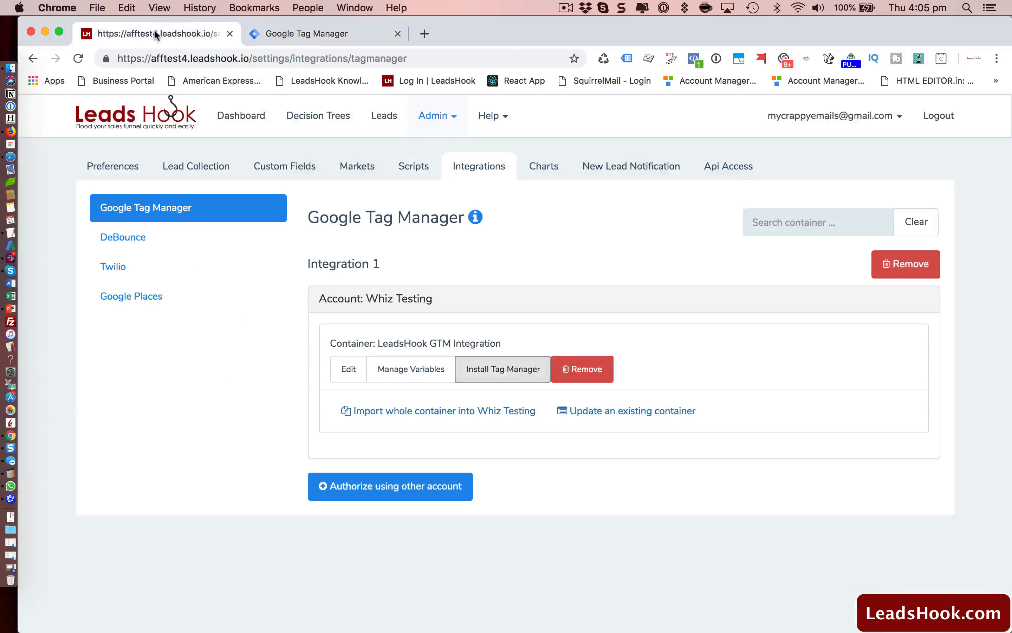
left_click(307, 114)
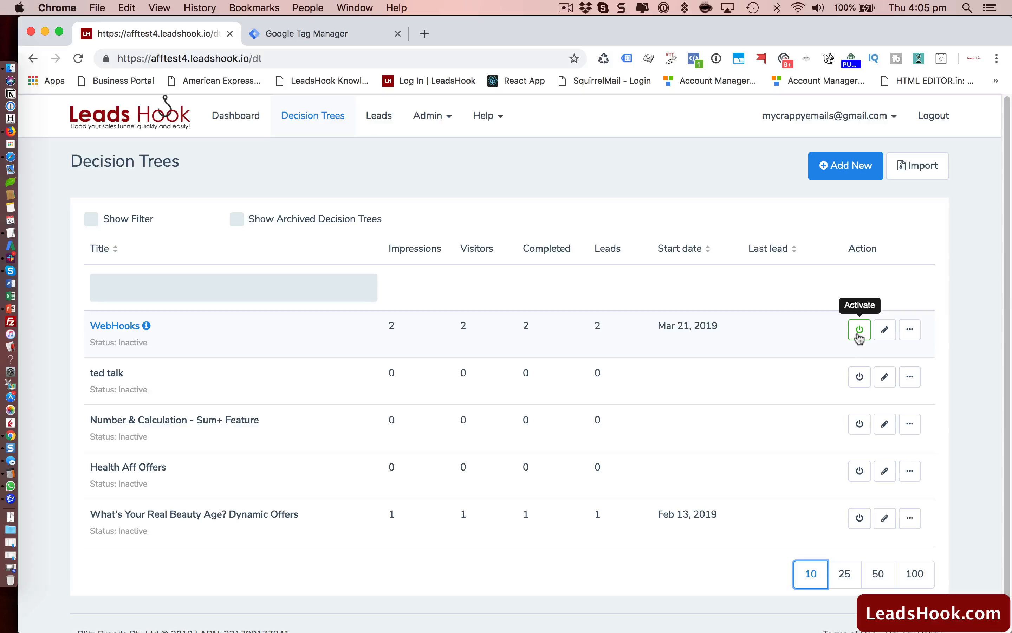
left_click(877, 335)
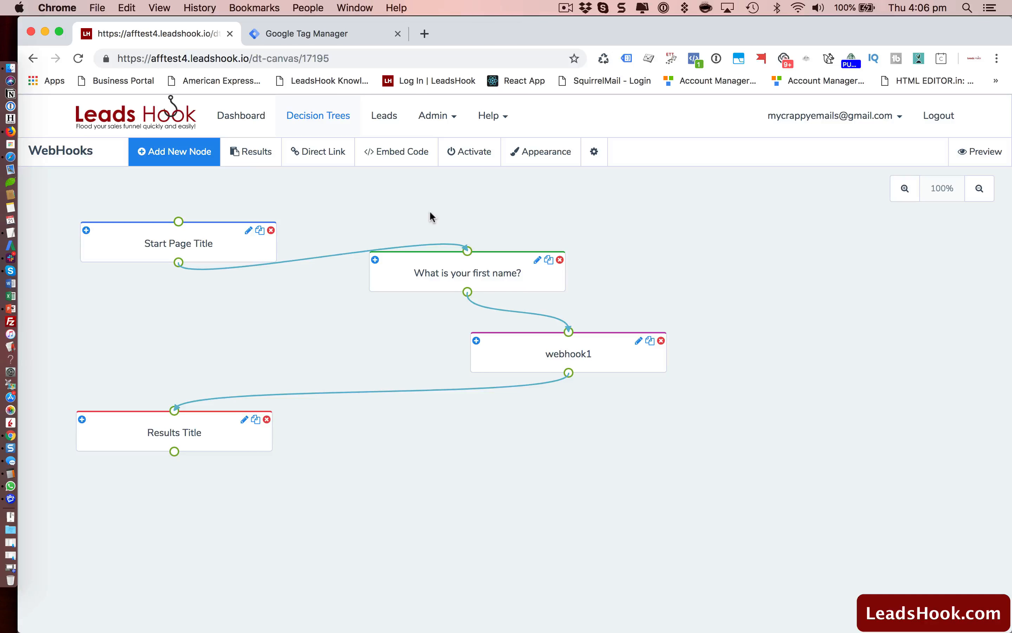
Step: Switch to Firefox and review the Tag Manager codes saved in the WordPress head and after-body injections
key("super+Tab")
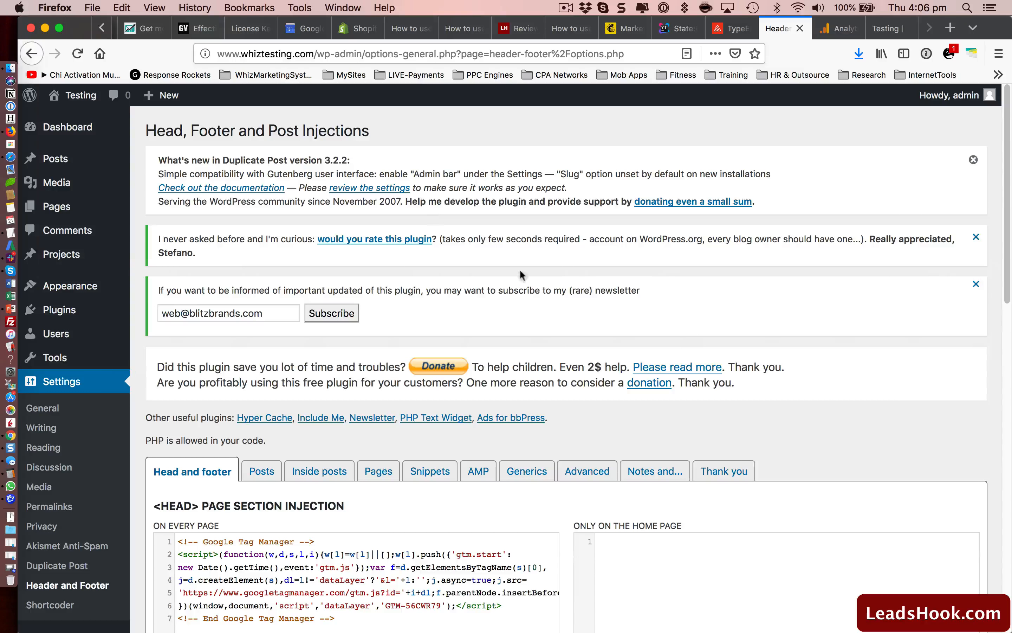
scroll(548, 318, "down", 5)
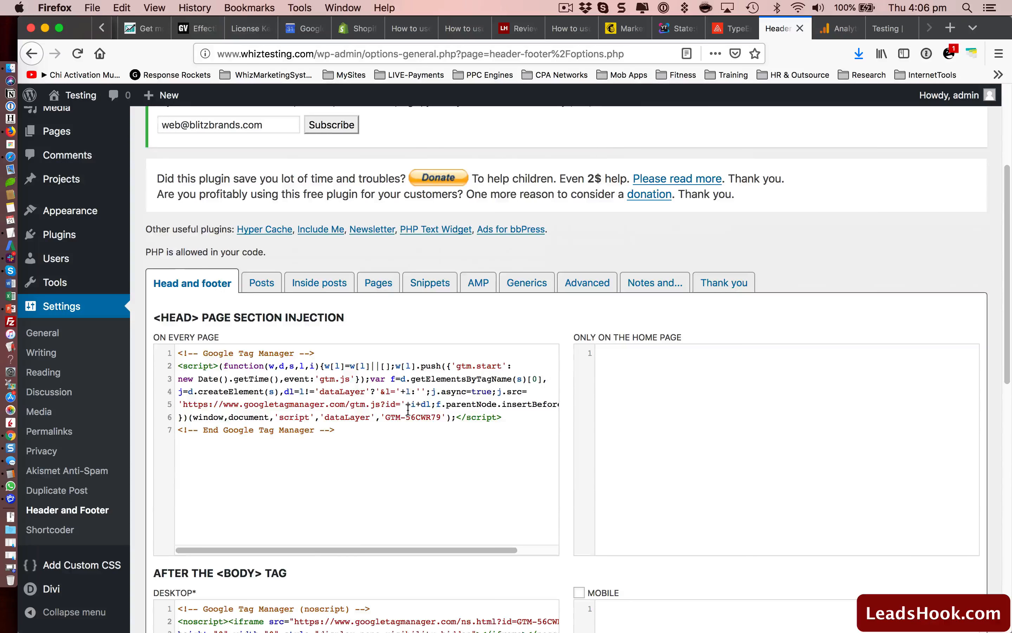
scroll(408, 410, "down", 5)
scroll(409, 412, "up", 2)
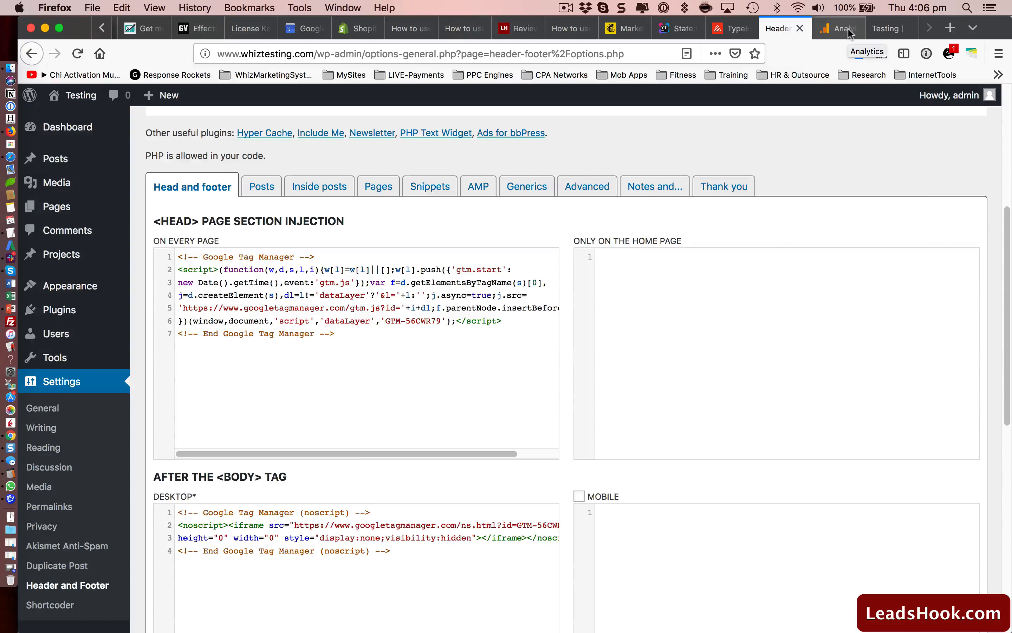
Step: Switch to Chrome, include the GTM-56CWR79 LeadsHook GTM Integration script in the WebHooks tree, exclude the global Google Analytics script, and save
key("super+Tab")
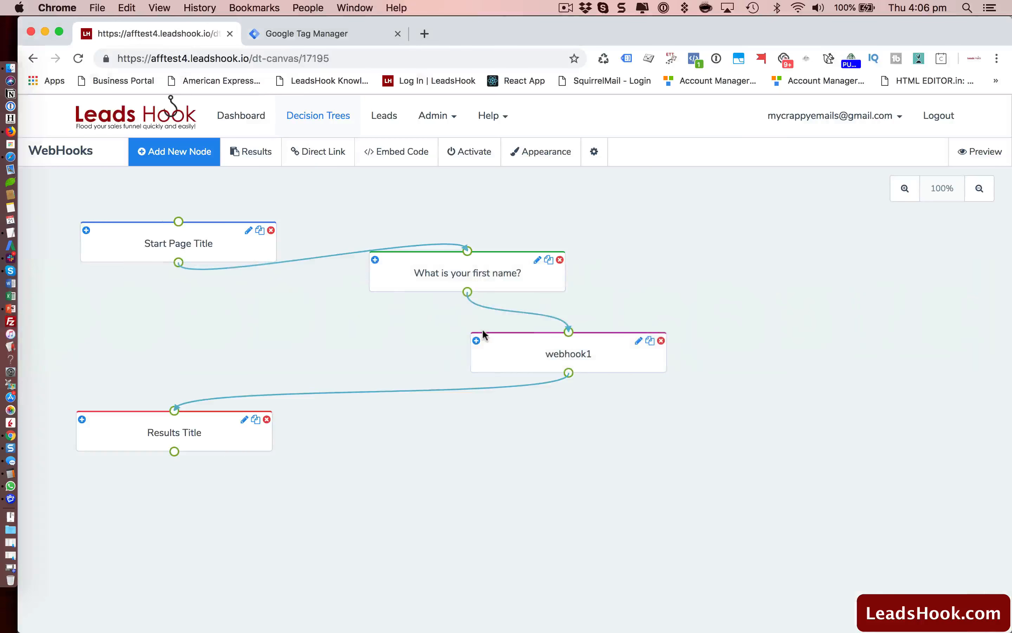
left_click(595, 151)
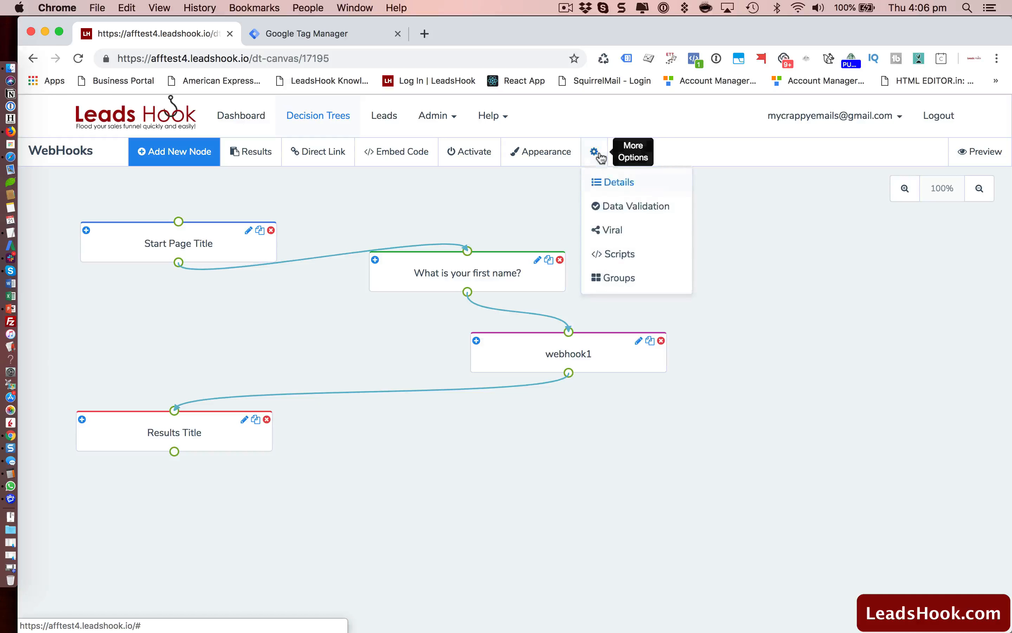
left_click(616, 253)
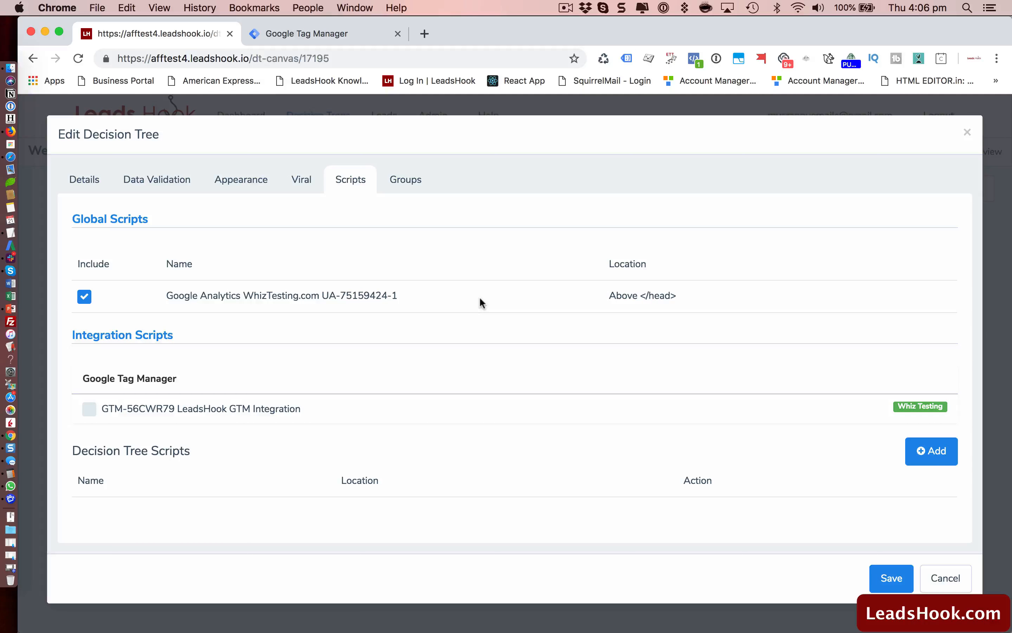
left_click(88, 409)
left_click(84, 298)
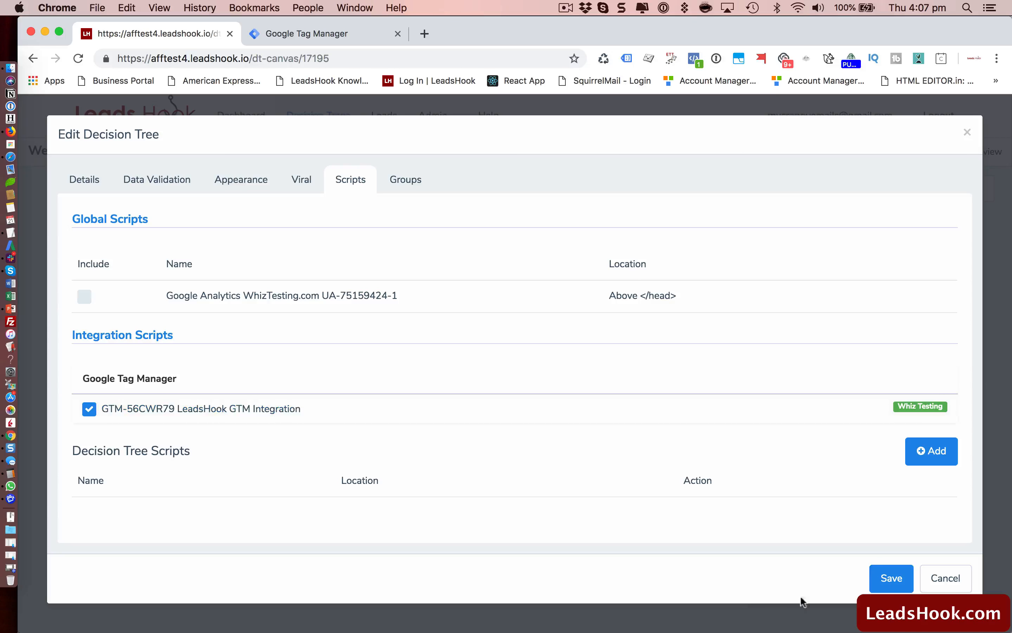
left_click(884, 578)
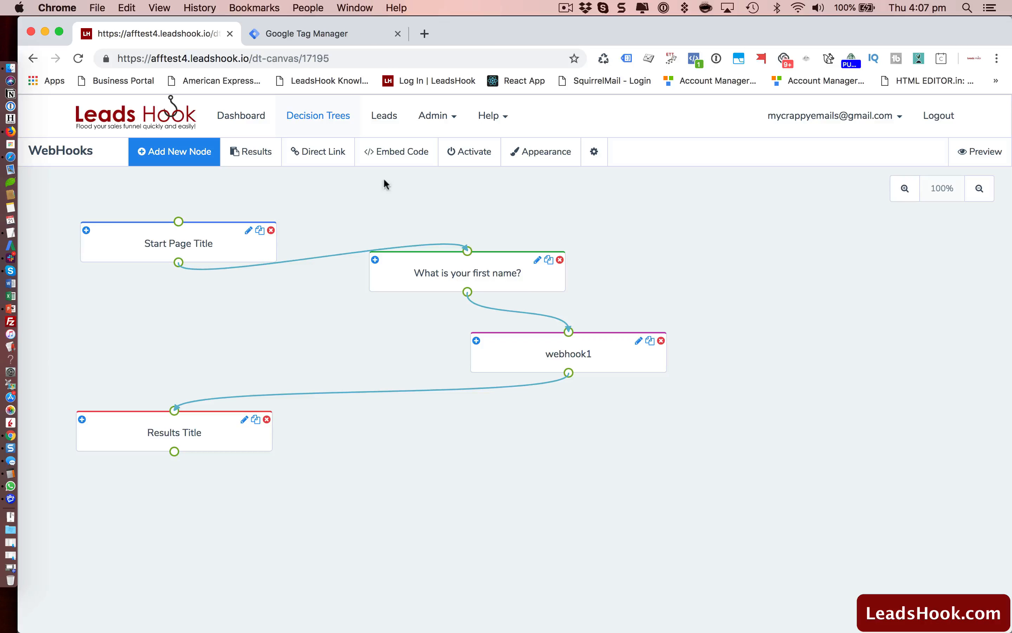
Step: Turn off Preview in the WebHooks decision tree's embed code and copy the resulting code
left_click(400, 151)
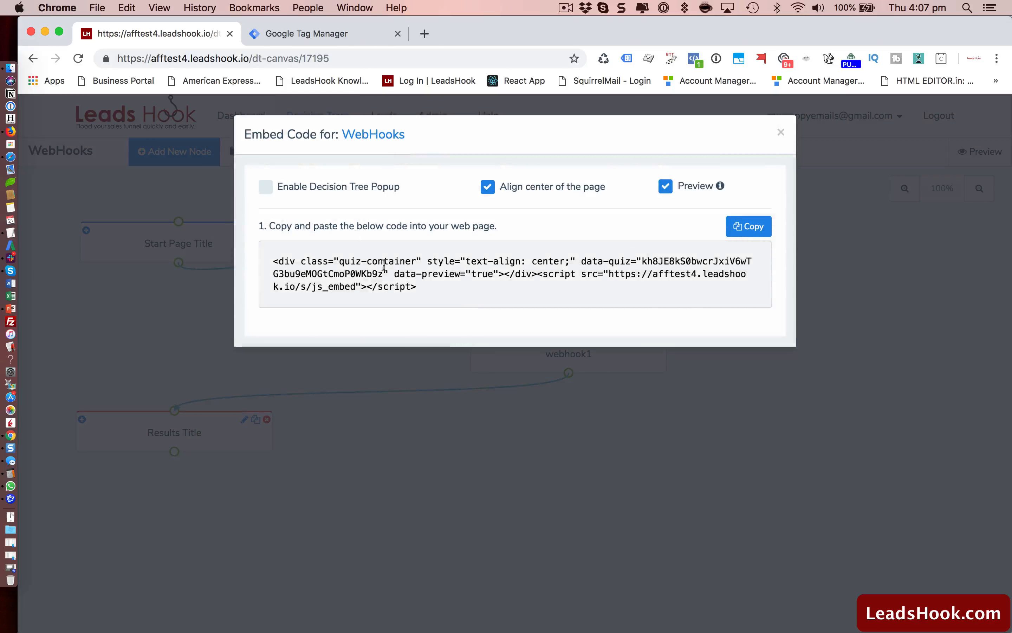
left_click_drag(432, 286, 249, 255)
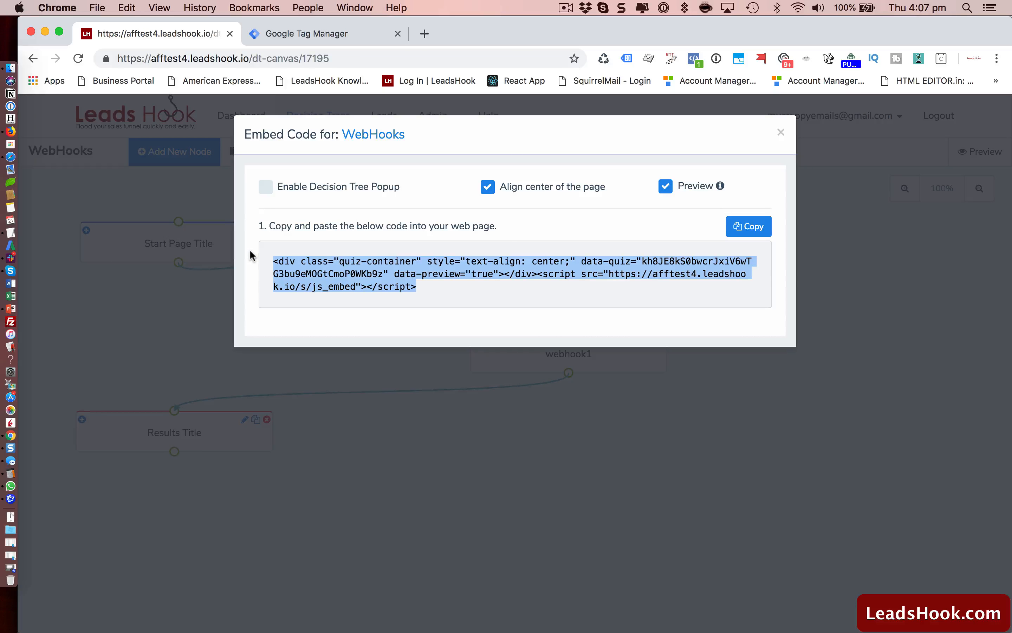
left_click(665, 186)
left_click_drag(332, 288, 237, 251)
key("super+c")
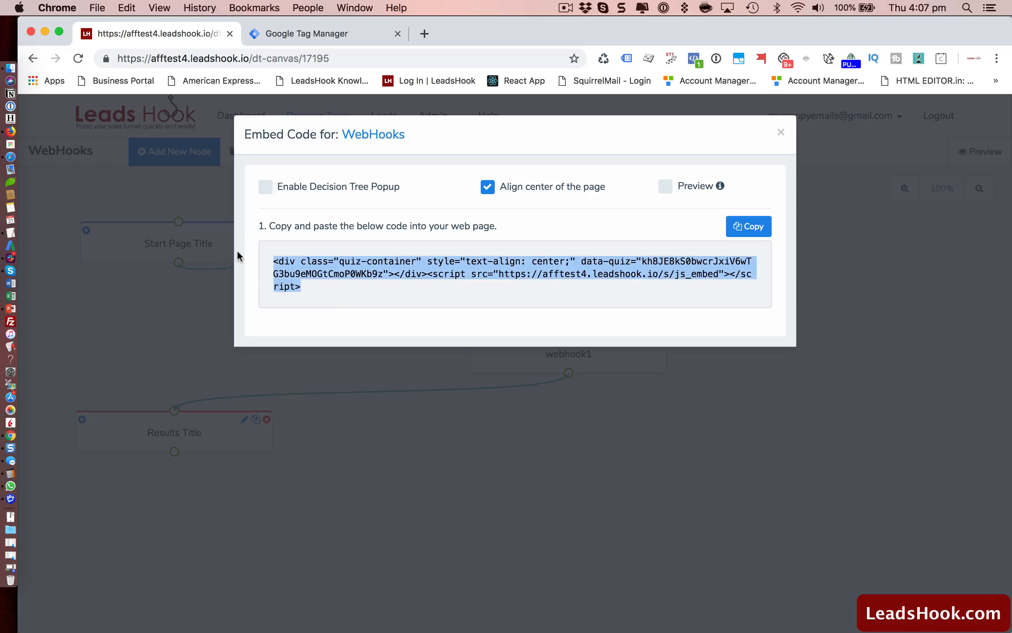
Step: Switch to Firefox and add a new WordPress page titled "GTM Test"
key("super+Tab")
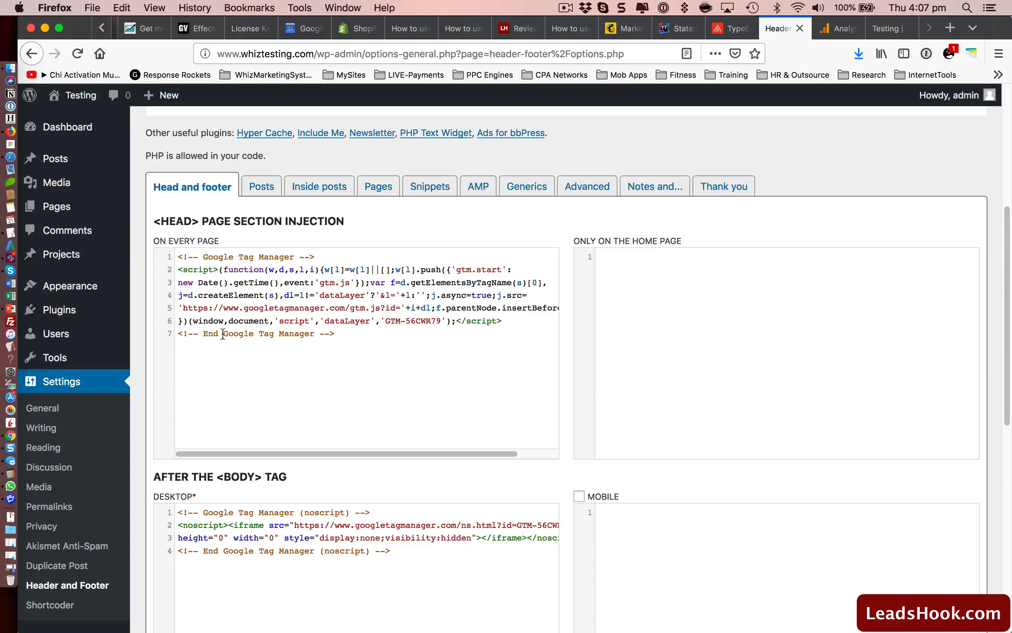
mouse_move(52, 209)
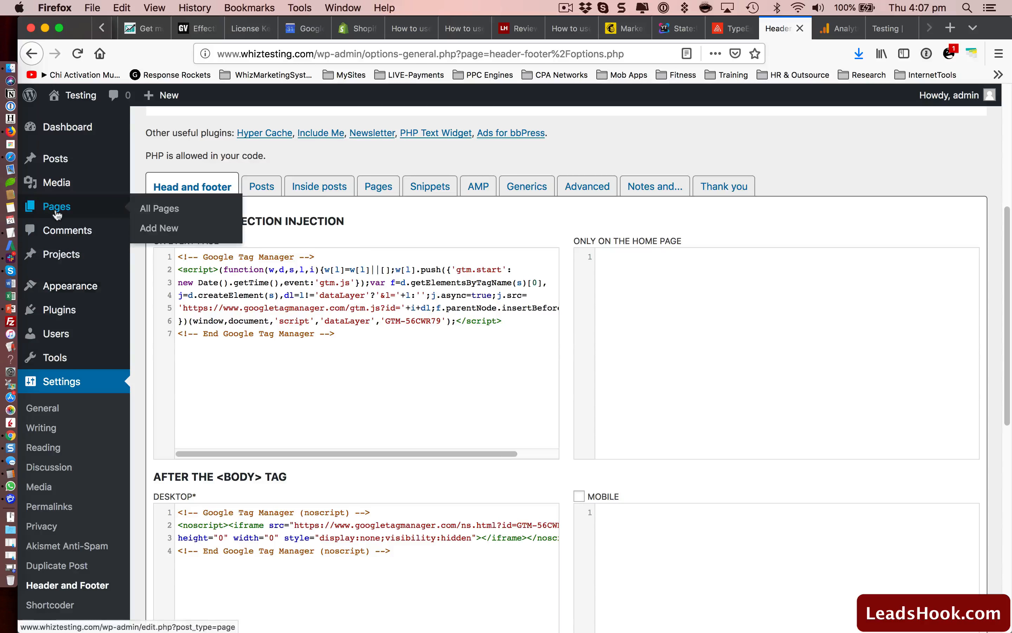
left_click(178, 230)
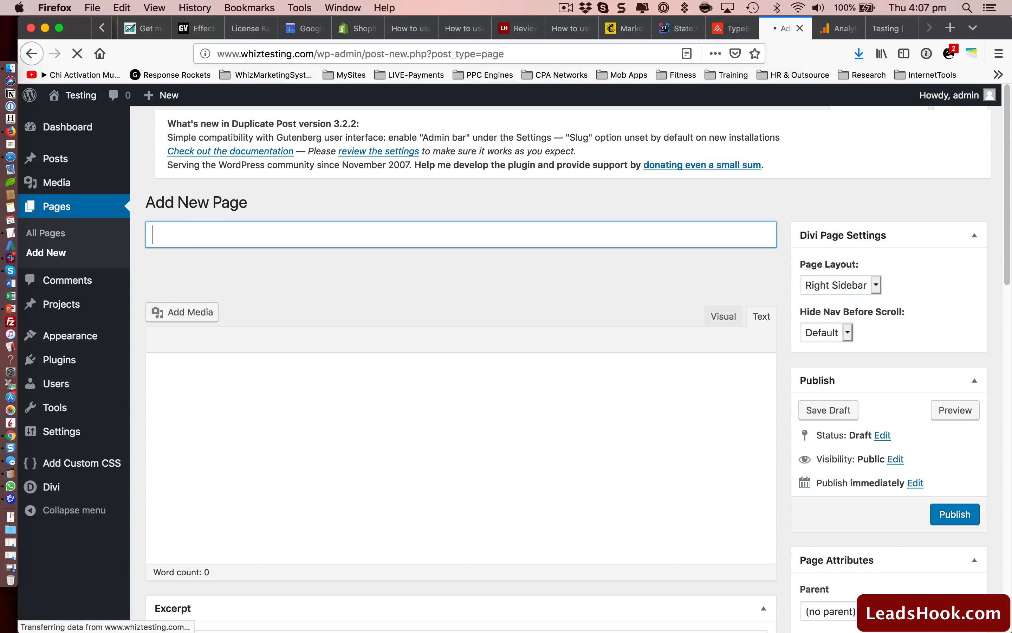
type("GTM Test")
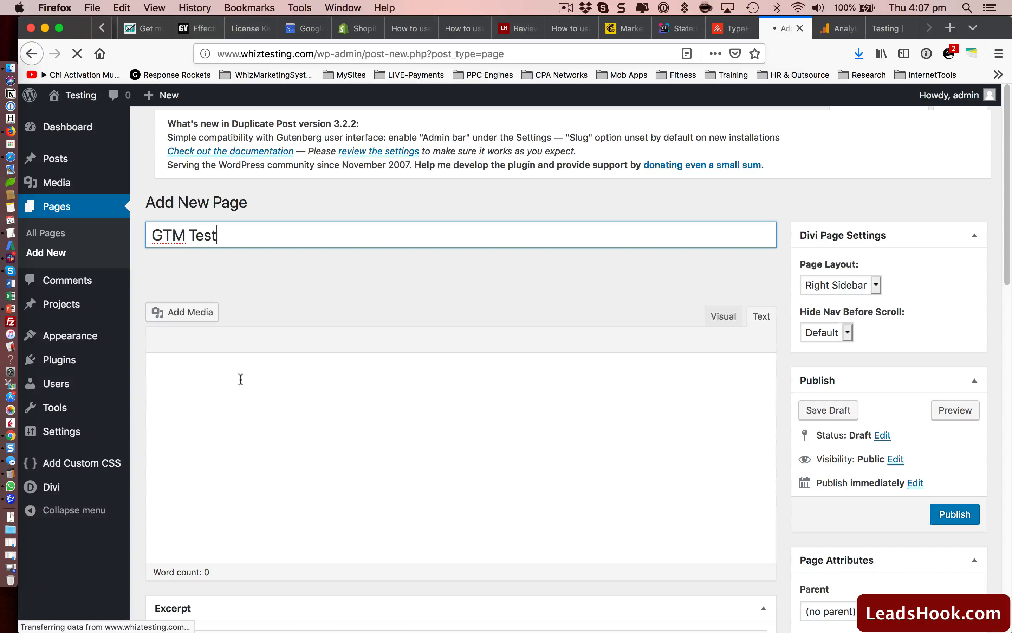
Step: Paste the decision tree's embed code into the GTM Test page's content in text editing mode
left_click(758, 316)
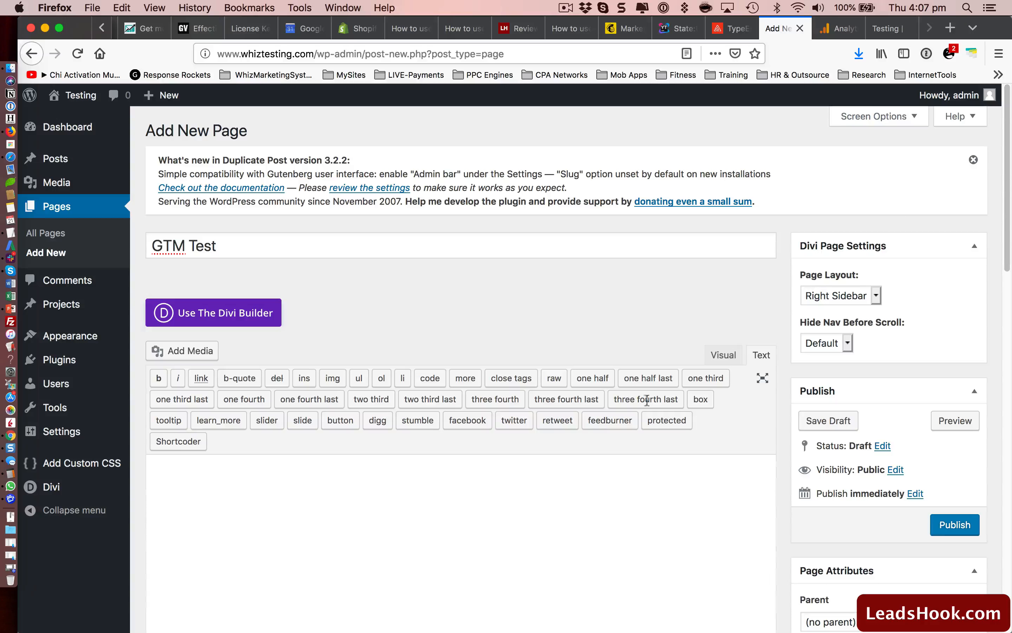
left_click(721, 358)
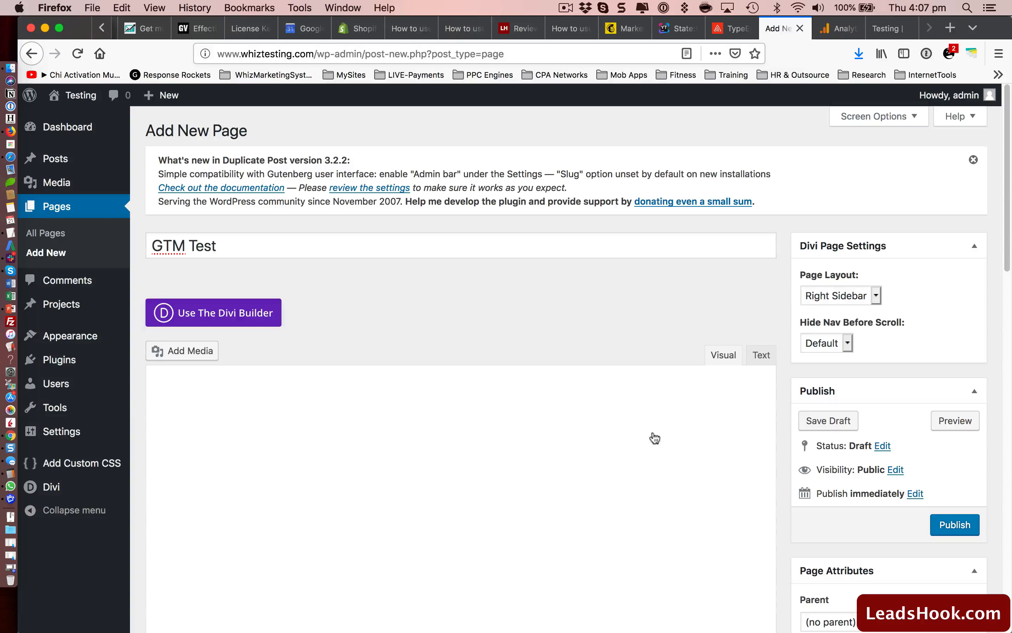
scroll(654, 437, "down", 1)
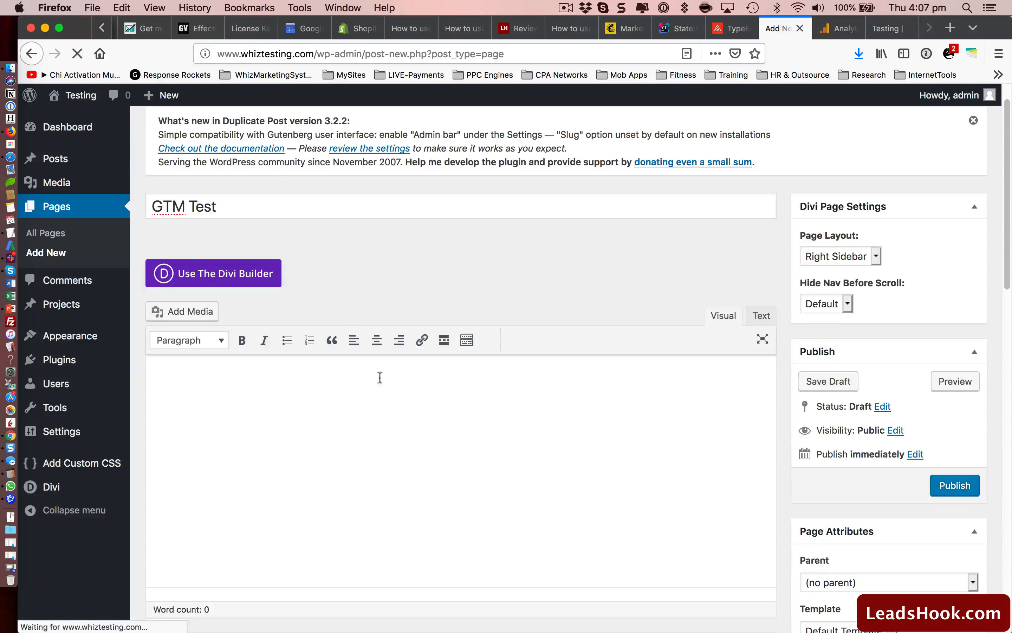
left_click(379, 378)
left_click(762, 316)
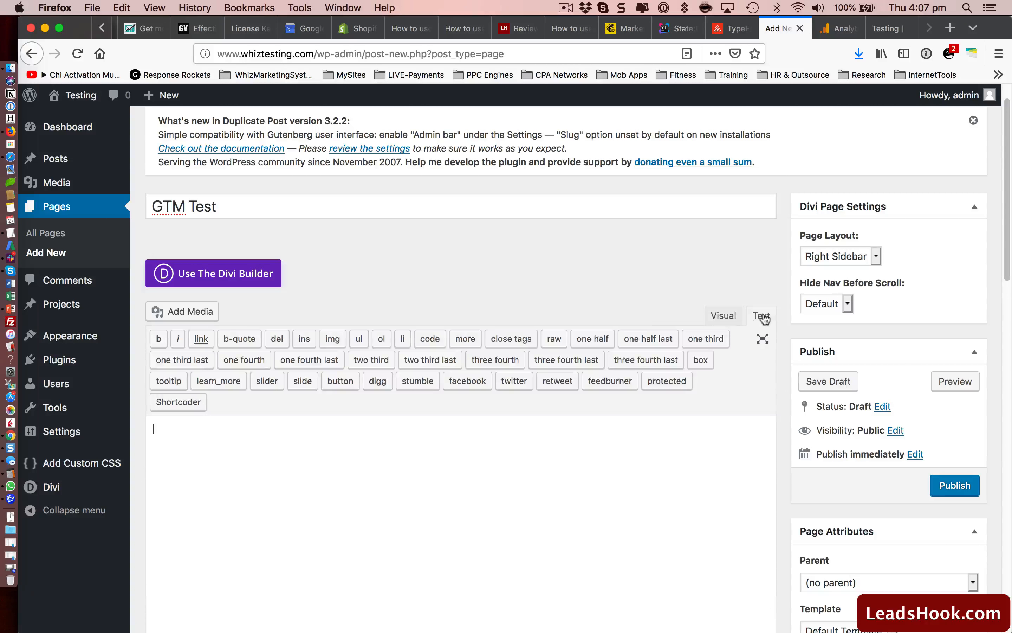
key("super+v")
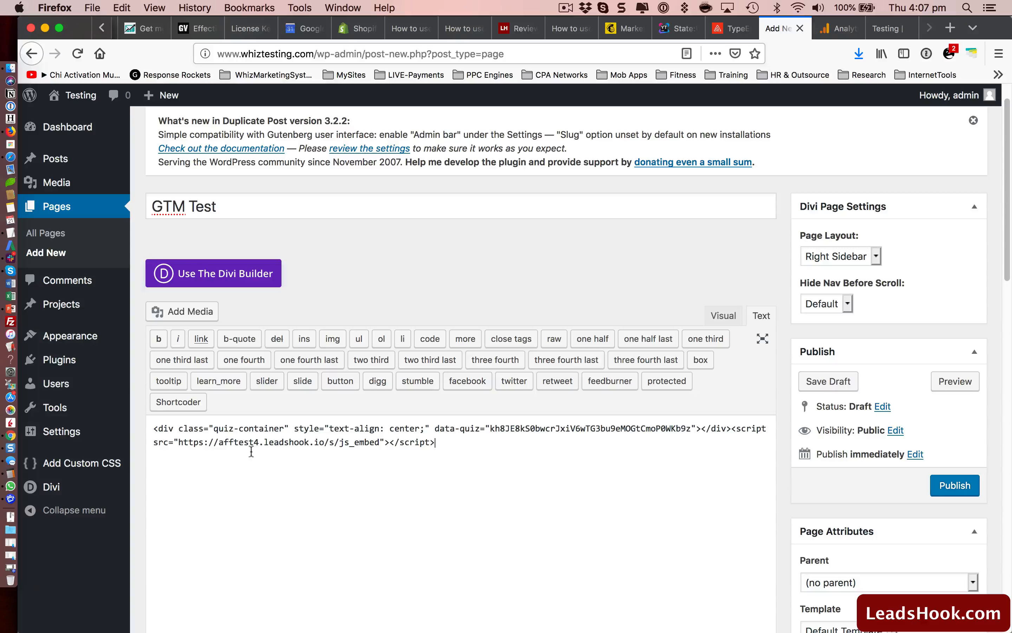
scroll(725, 382, "up", 2)
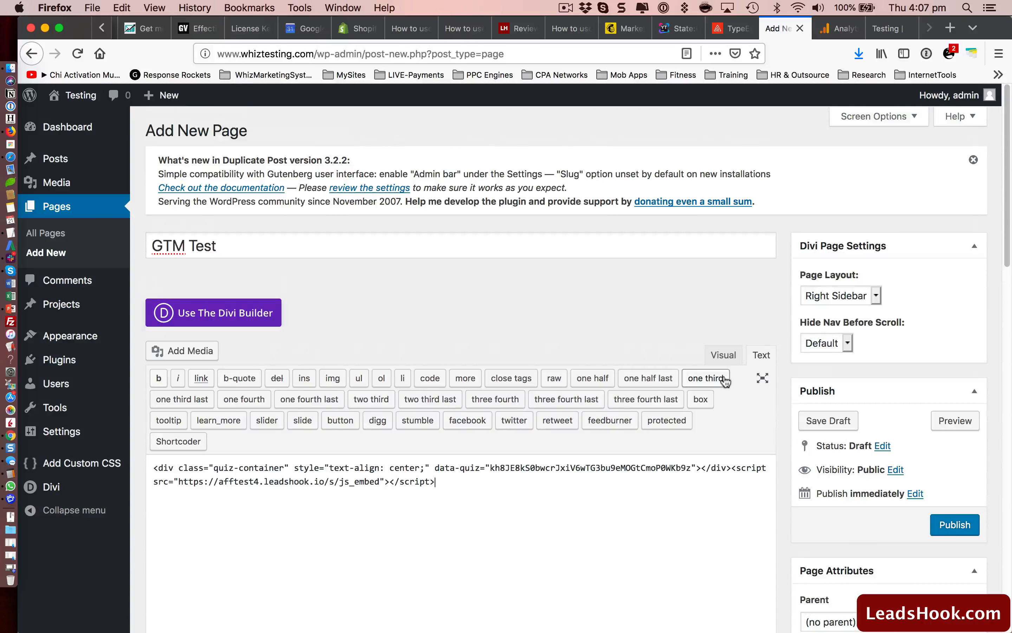
Step: Publish the GTM Test page and open its permalink in a separate browser tab
left_click(950, 531)
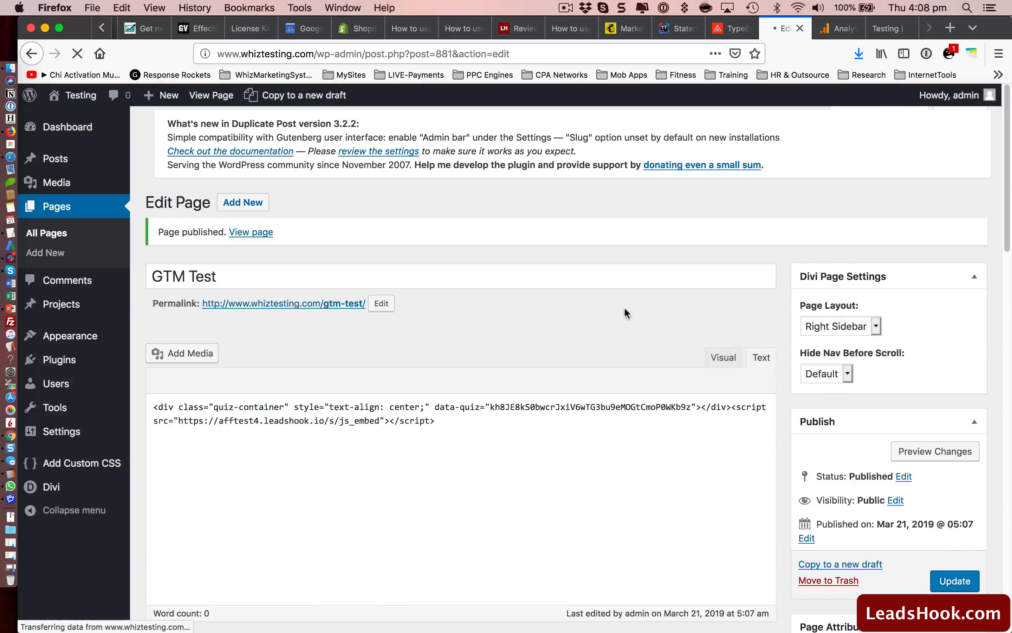
right_click(338, 314)
left_click(360, 316)
left_click(835, 28)
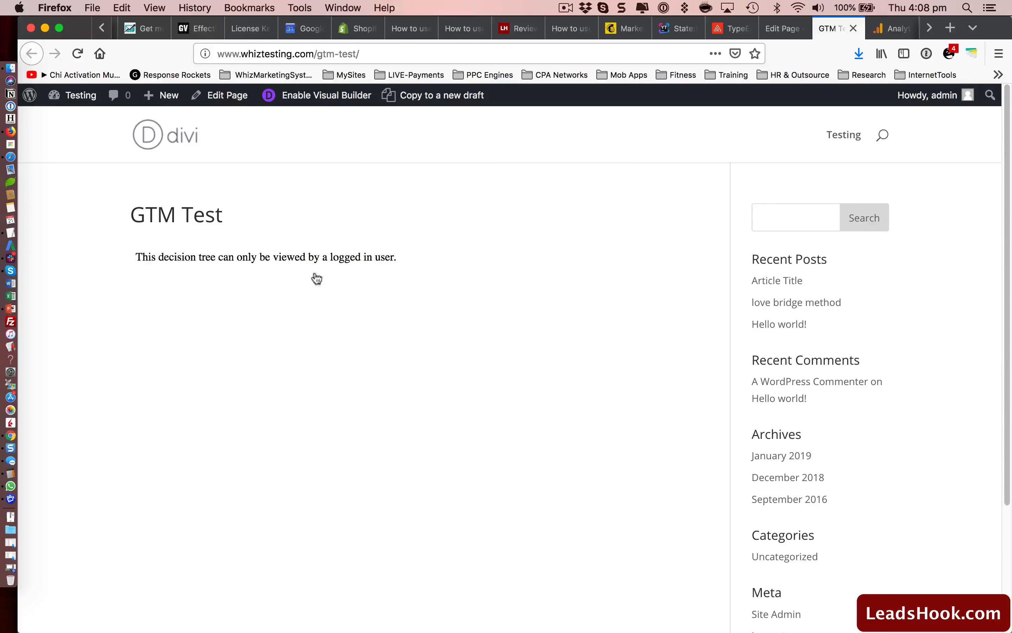
Step: Switch to Chrome, close the embed code window and activate the WebHooks decision tree
key("super+Tab")
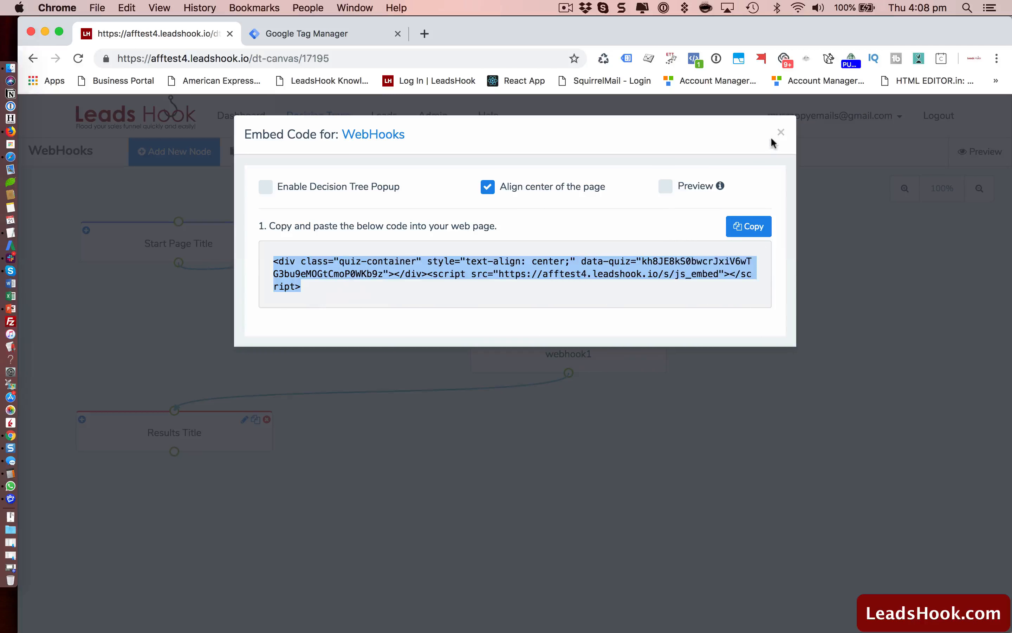
left_click(783, 133)
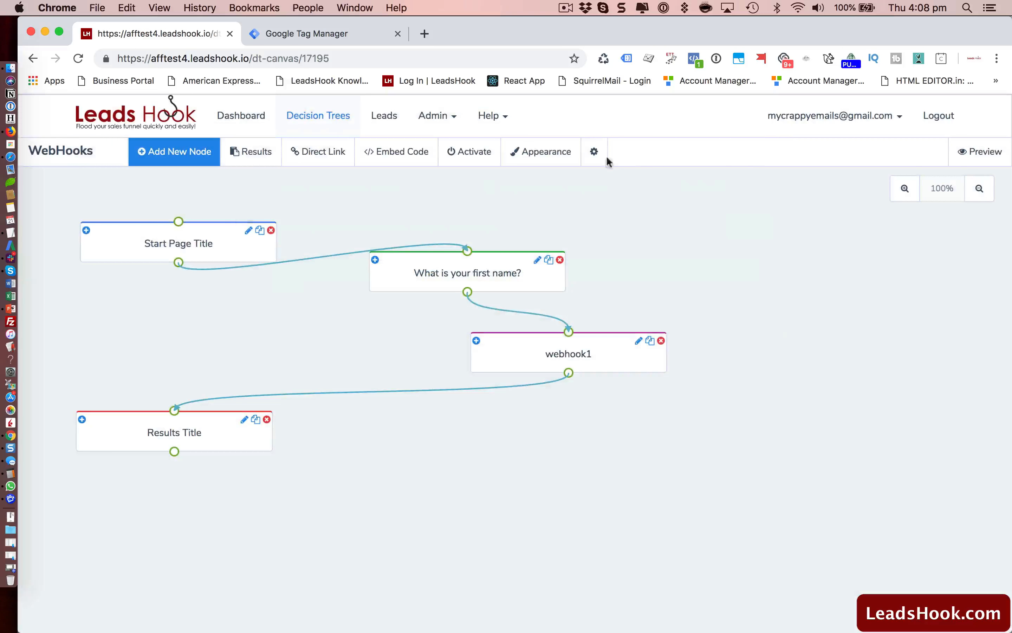
left_click(473, 152)
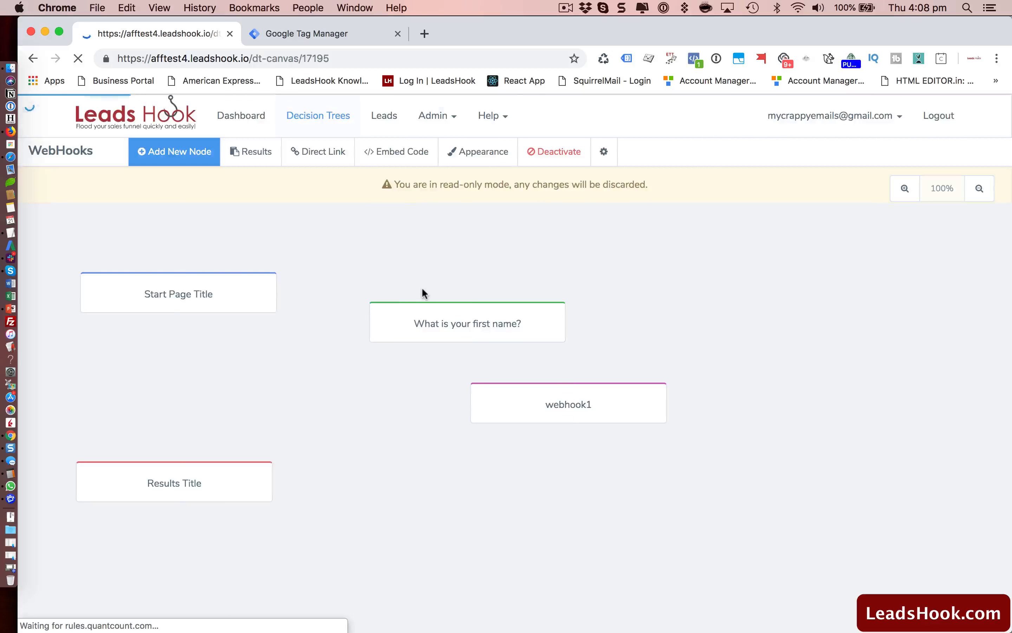
Step: Switch to Firefox, reload the published GTM Test page and copy its web address
key("super+Tab")
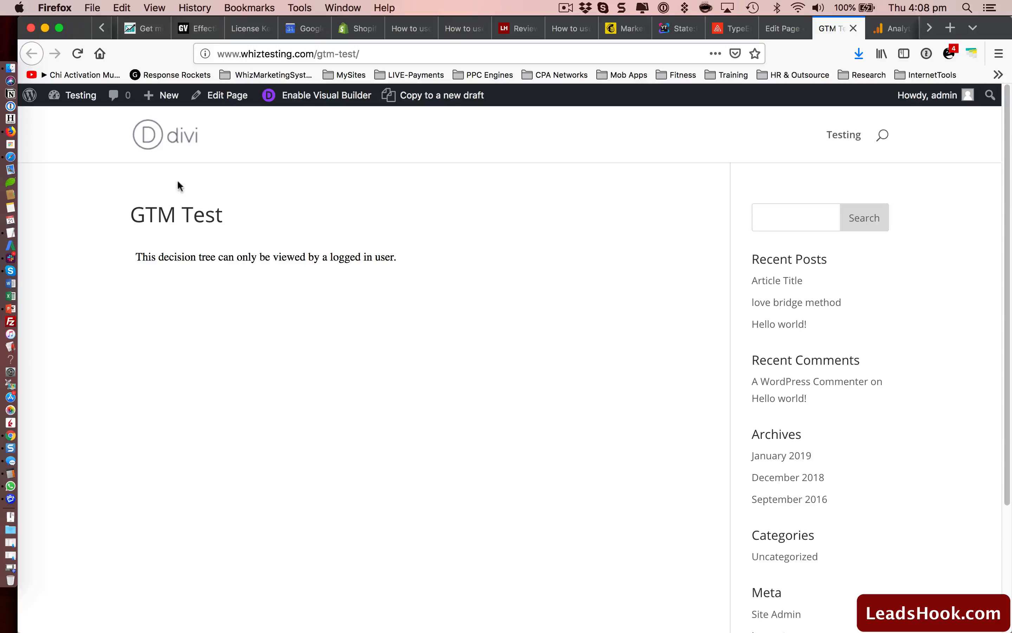
left_click(79, 53)
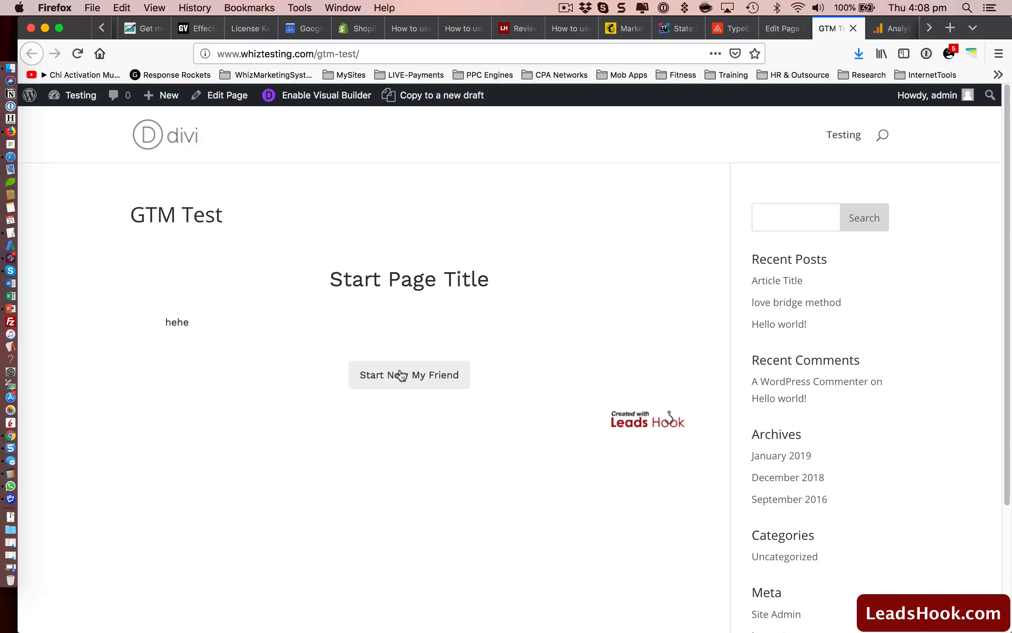
left_click(364, 57)
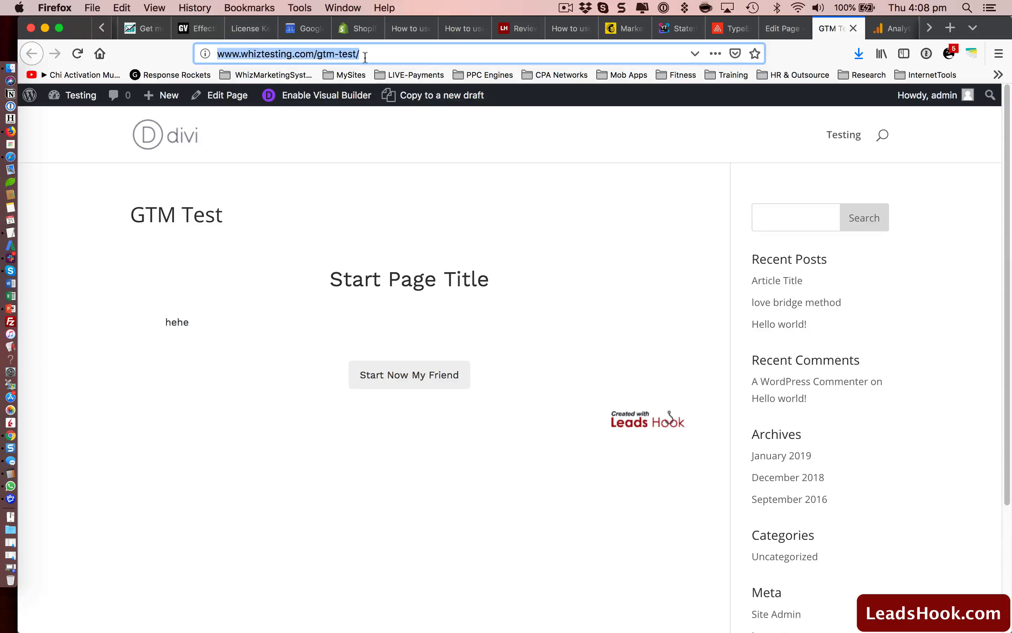
right_click(343, 53)
left_click(367, 92)
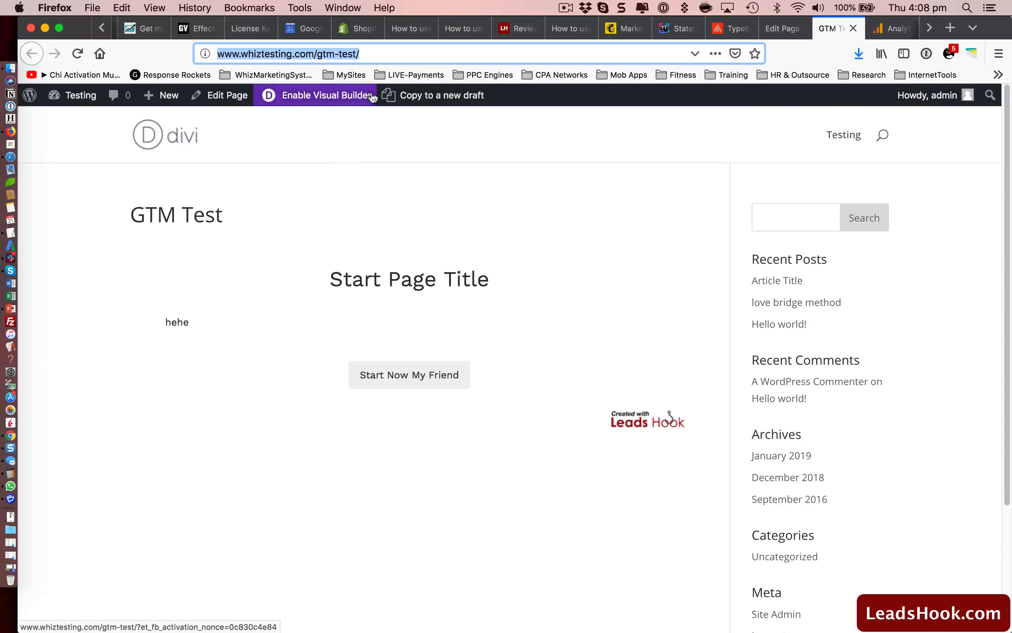
Step: Switch to Chrome and paste the copied GTM Test address into a new incognito window
key("super+Tab")
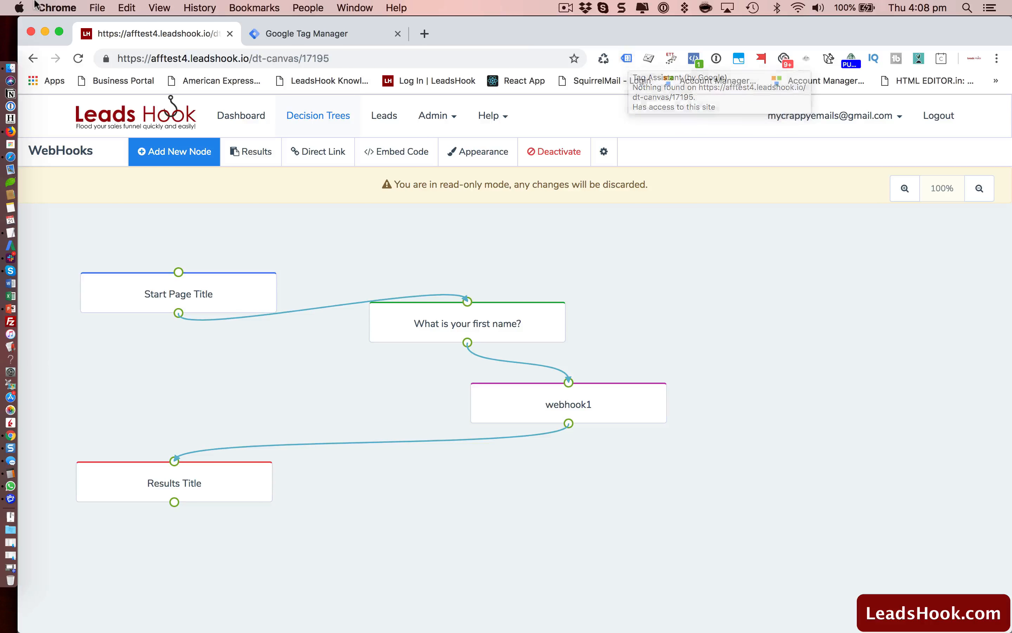
left_click(96, 7)
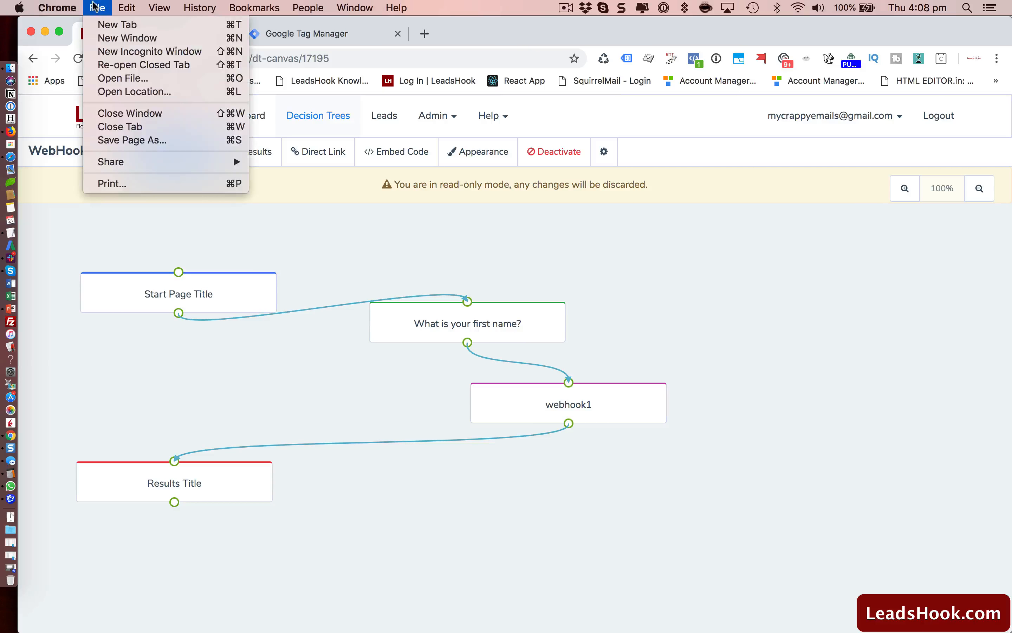
left_click(138, 51)
key("super+v")
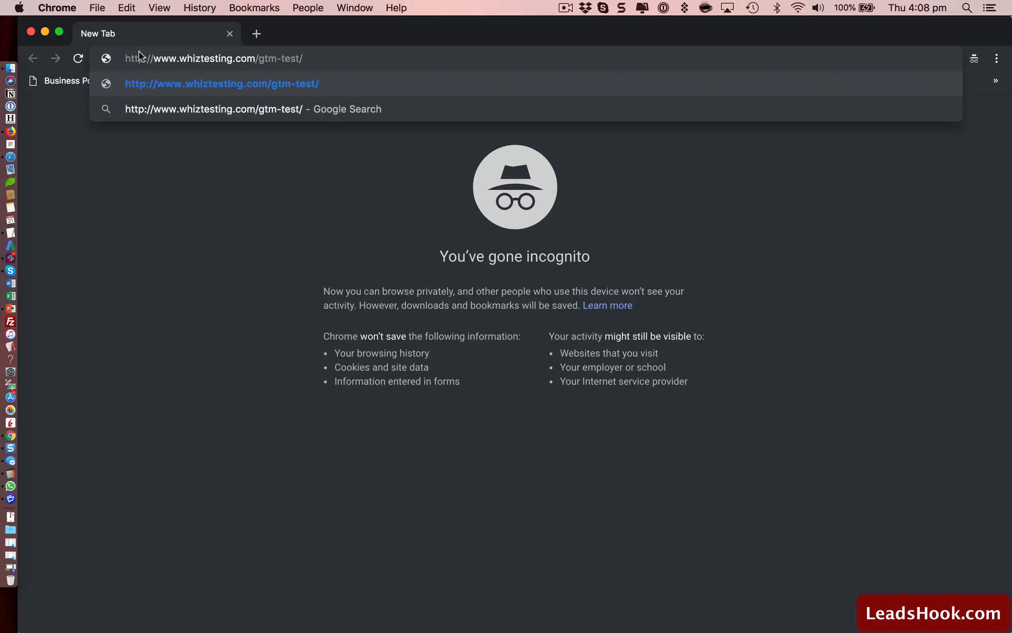
Step: Open the developer tools on their Sources view and load the GTM Test page in the incognito window
left_click(128, 7)
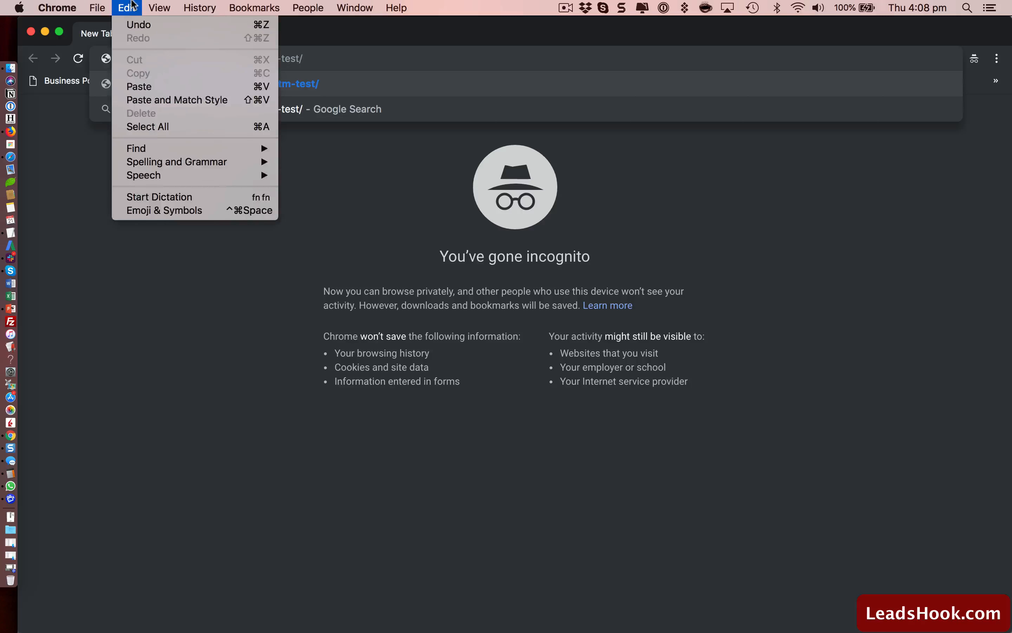
mouse_move(159, 7)
mouse_move(192, 184)
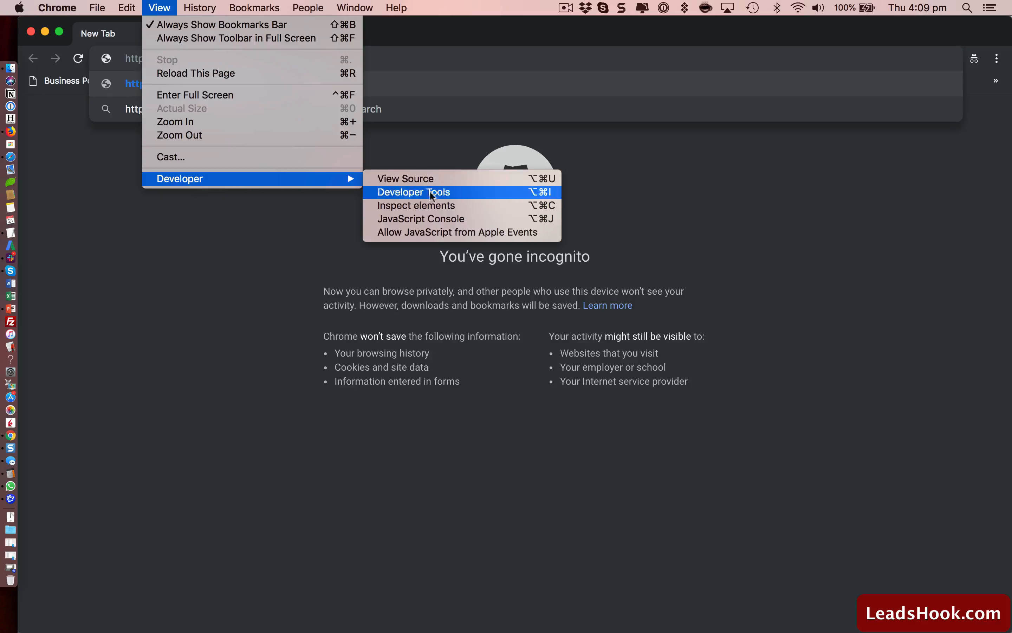
left_click(431, 220)
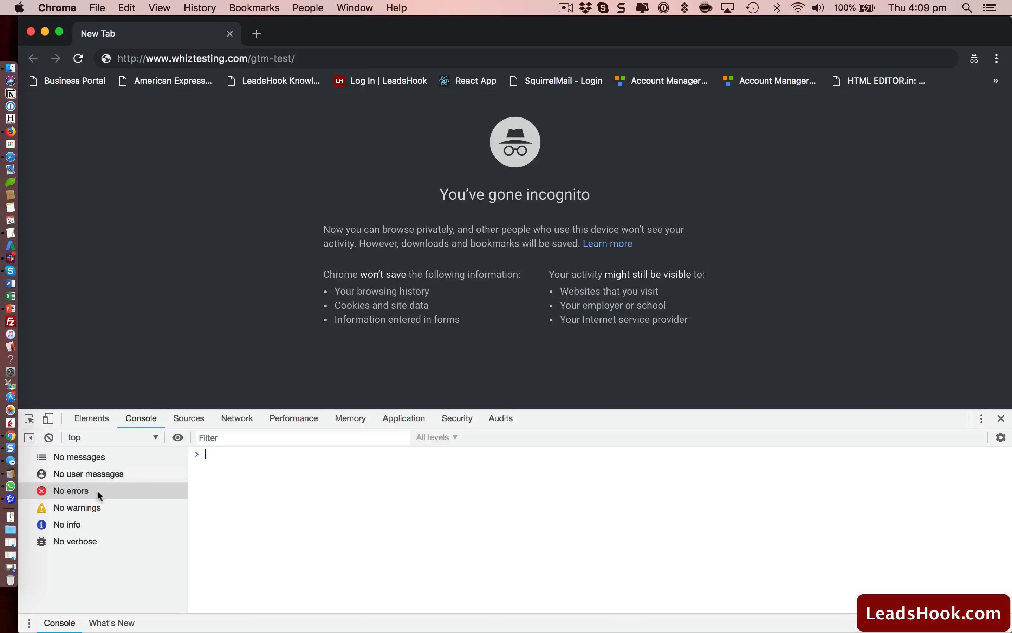
left_click(190, 419)
left_click(237, 418)
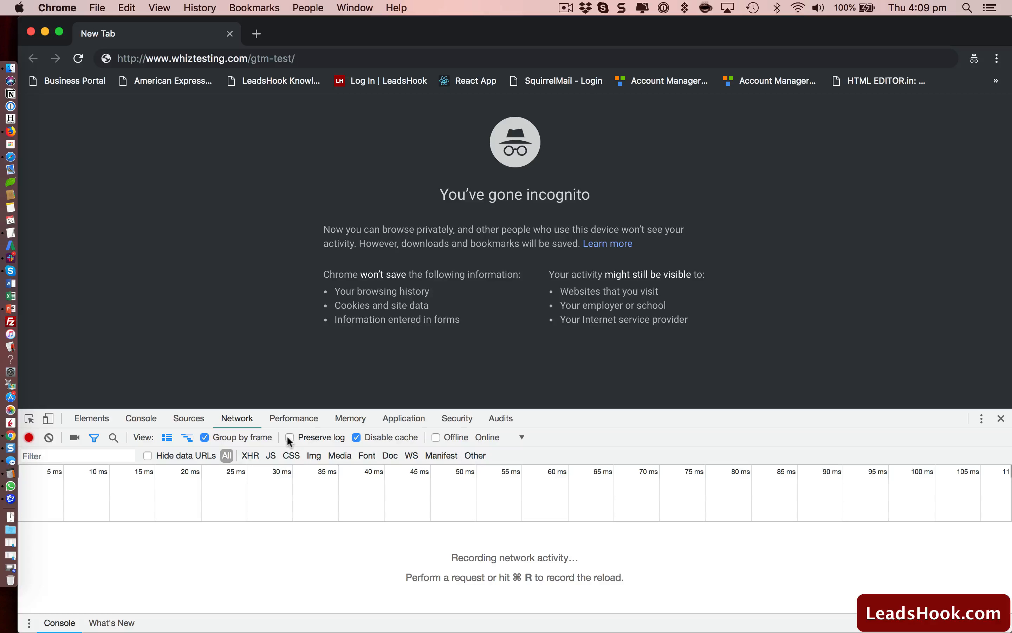
left_click(185, 424)
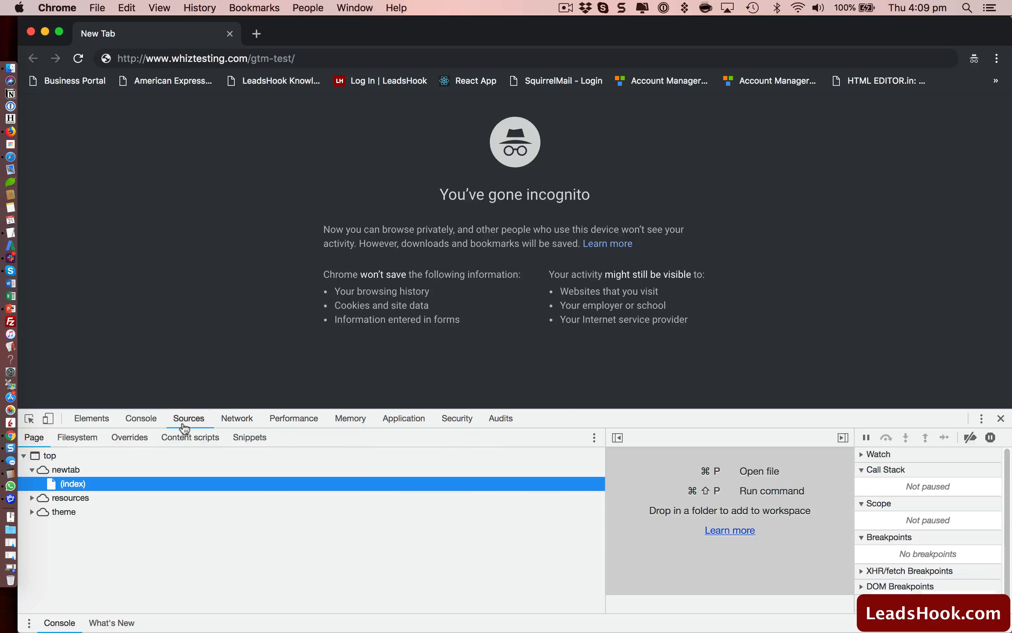
left_click(336, 59)
key("Return")
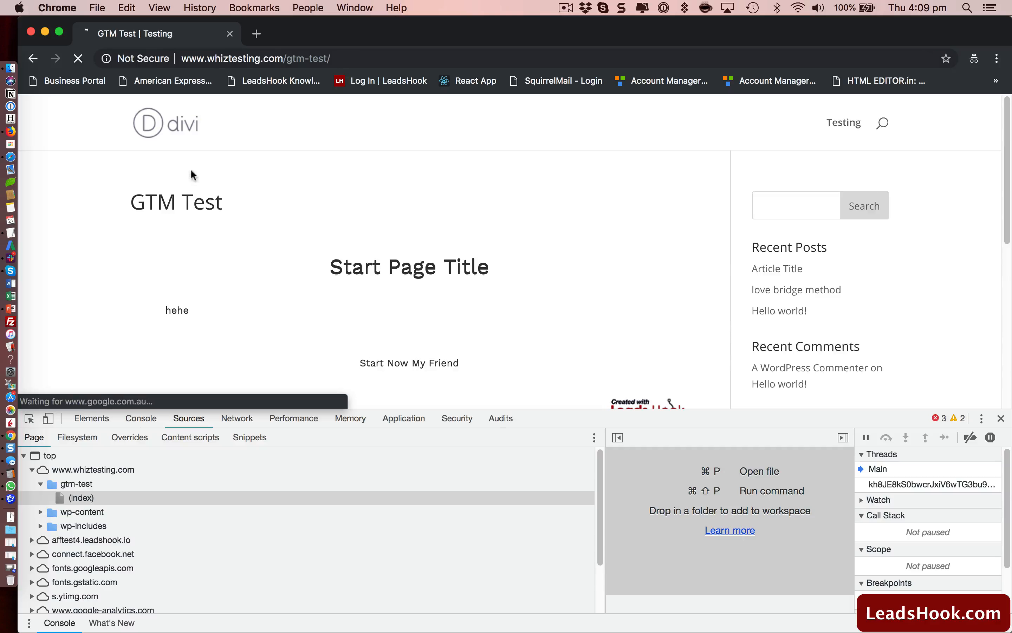
scroll(305, 554, "down", 3)
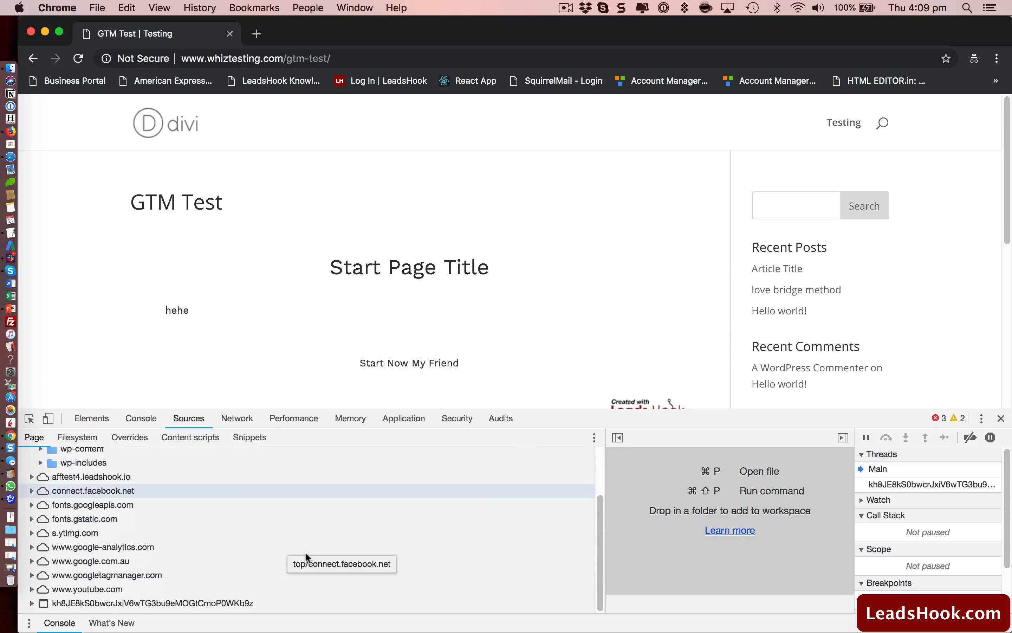
left_click(32, 547)
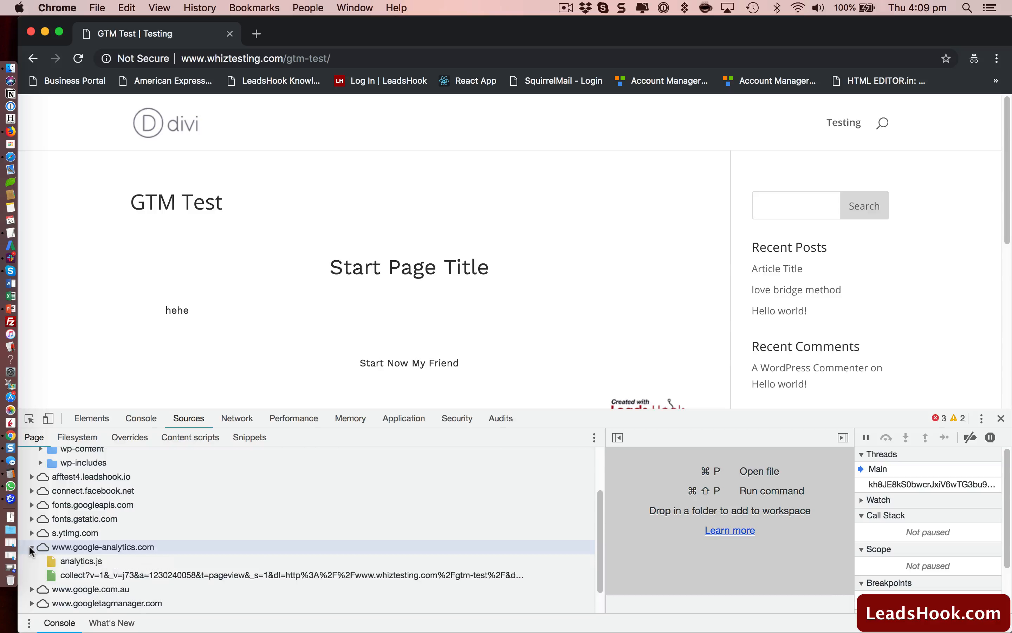
scroll(201, 571, "down", 1)
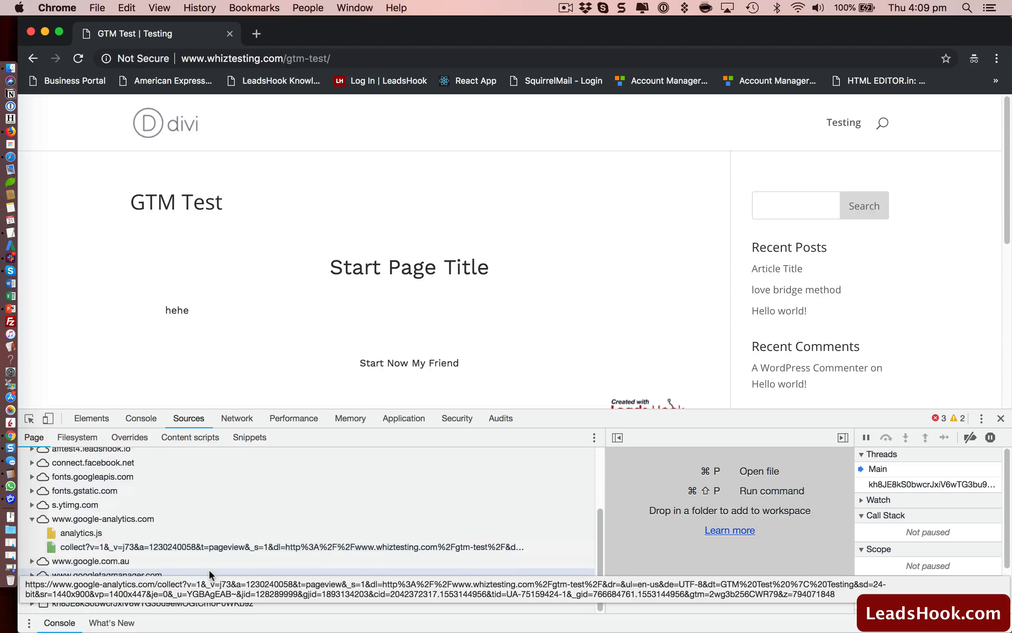
scroll(138, 539, "up", 4)
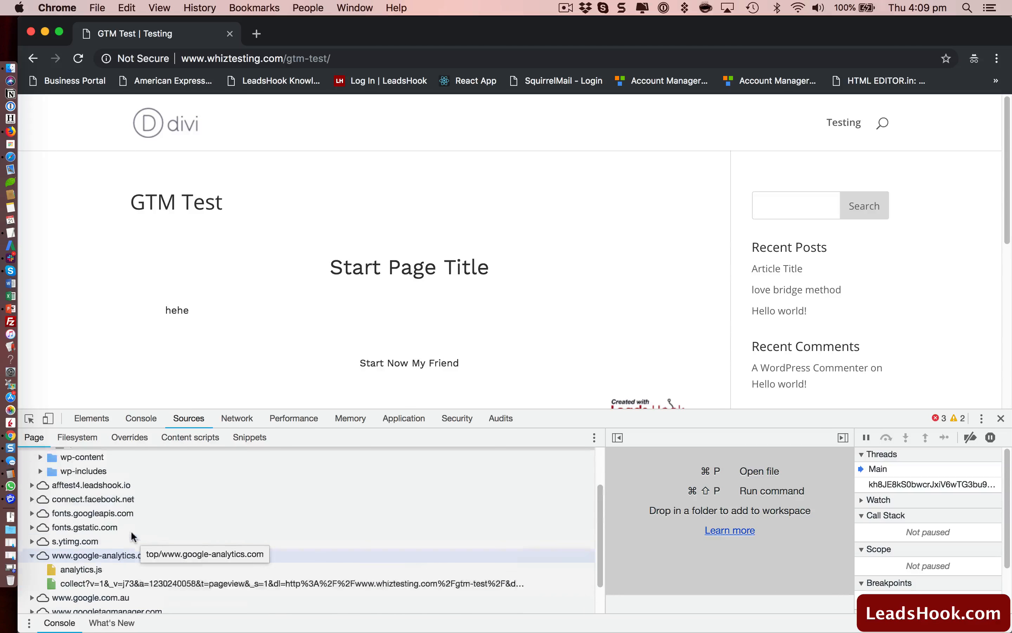
scroll(67, 510, "up", 1)
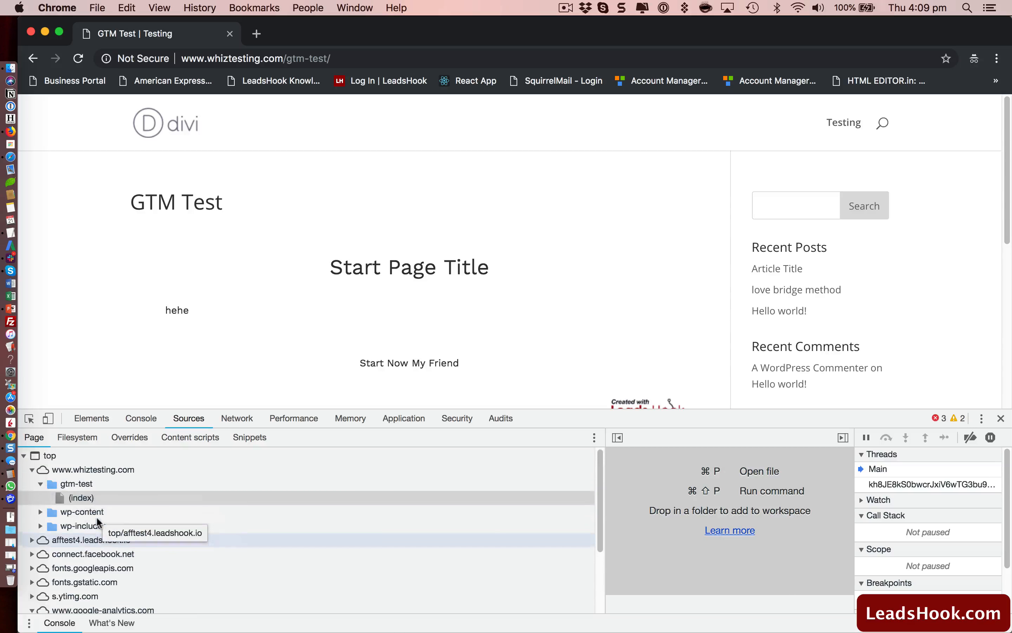
left_click(31, 469)
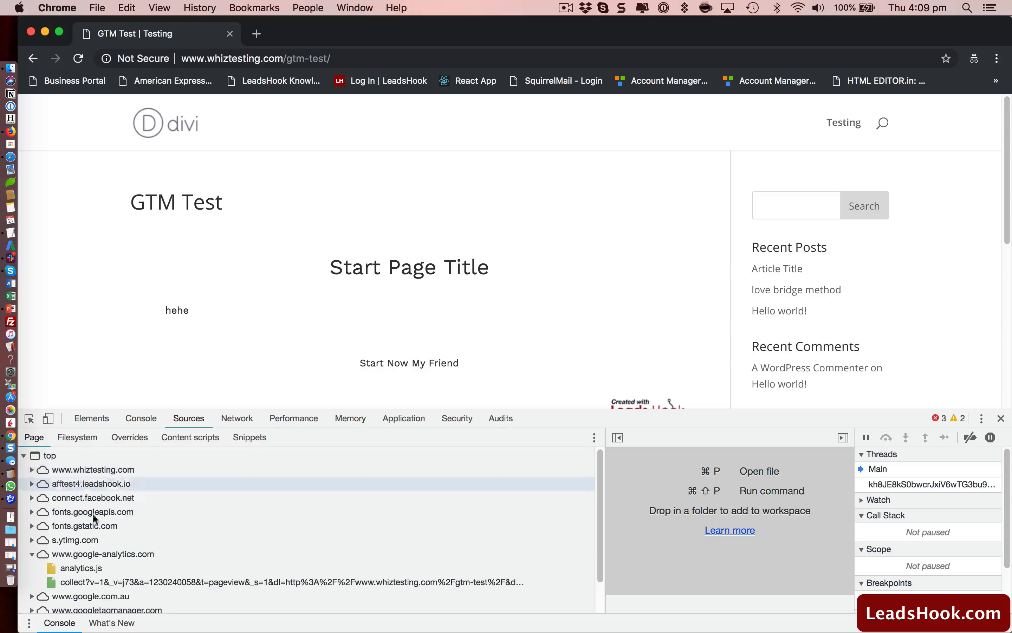
left_click(34, 554)
scroll(84, 554, "down", 1)
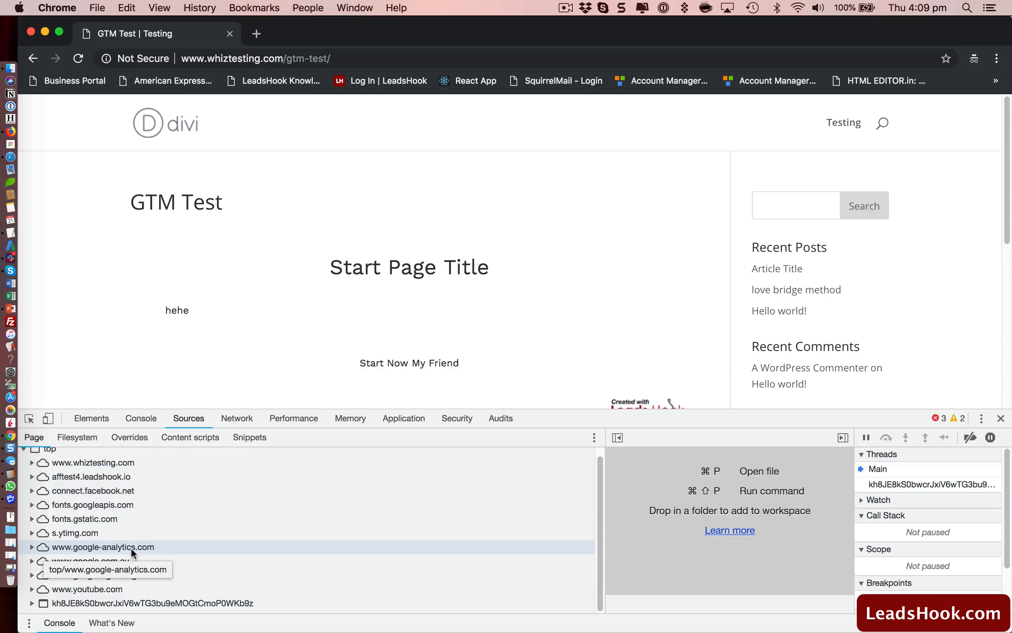
scroll(167, 554, "up", 1)
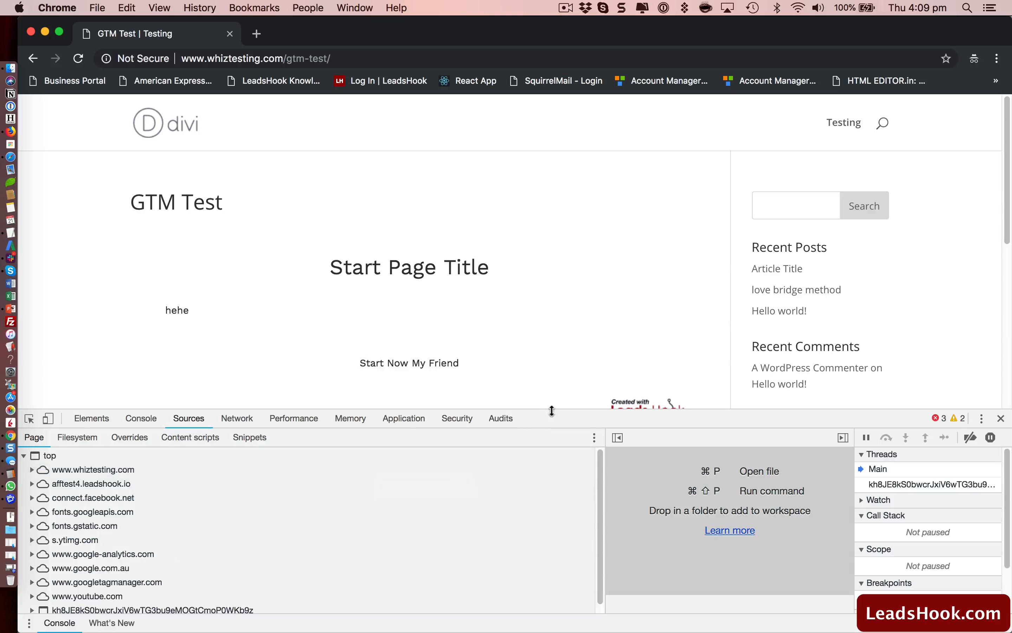
Step: Enlarge the developer tools area and look through the sources loaded inside the embedded decision tree's frame
left_click_drag(553, 408, 292, 222)
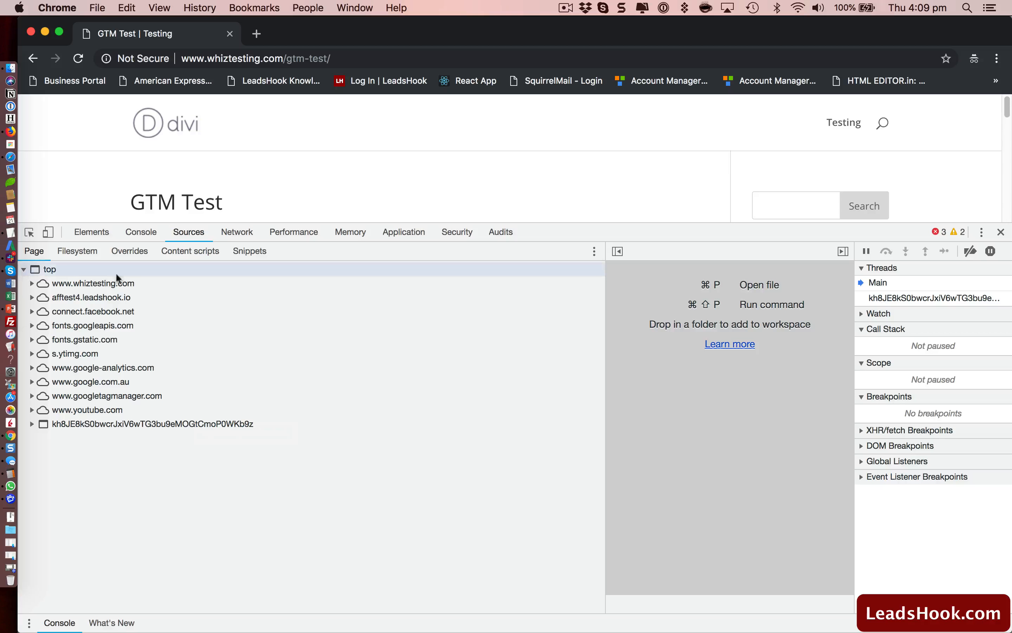
left_click(23, 270)
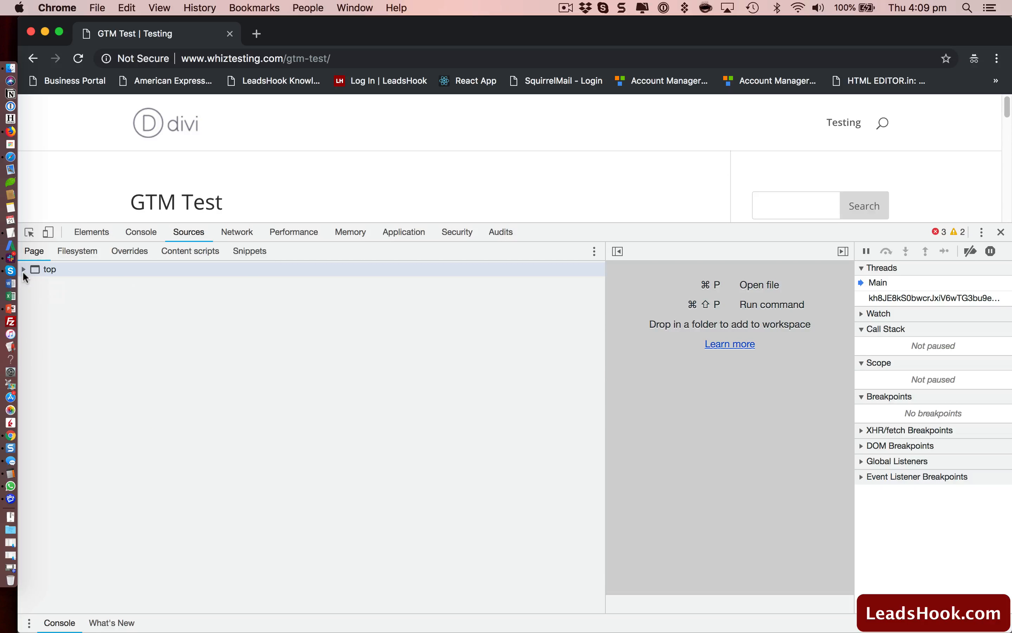
left_click(24, 270)
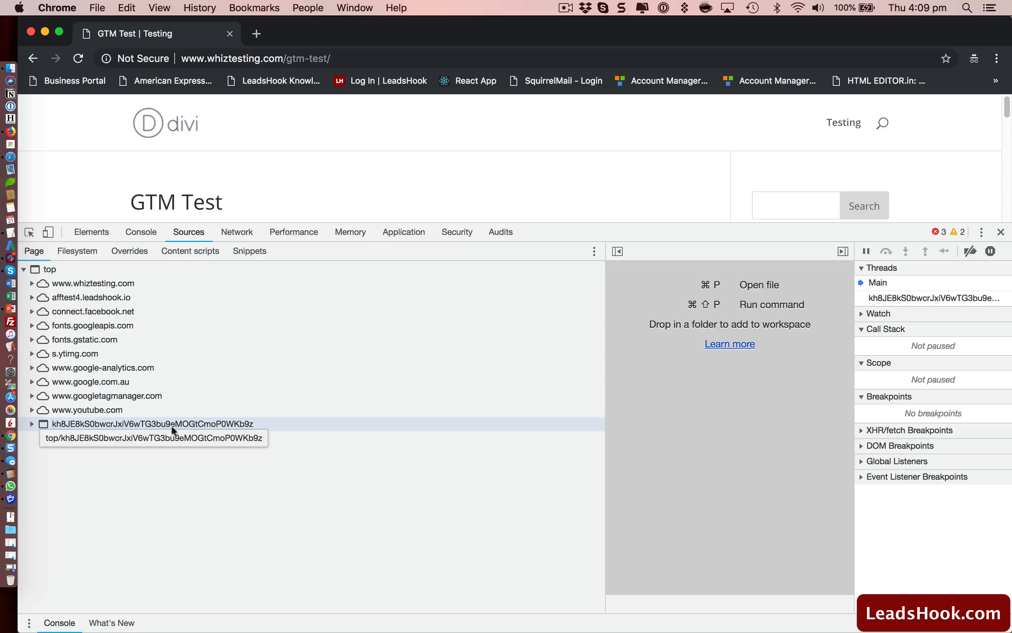
left_click(31, 423)
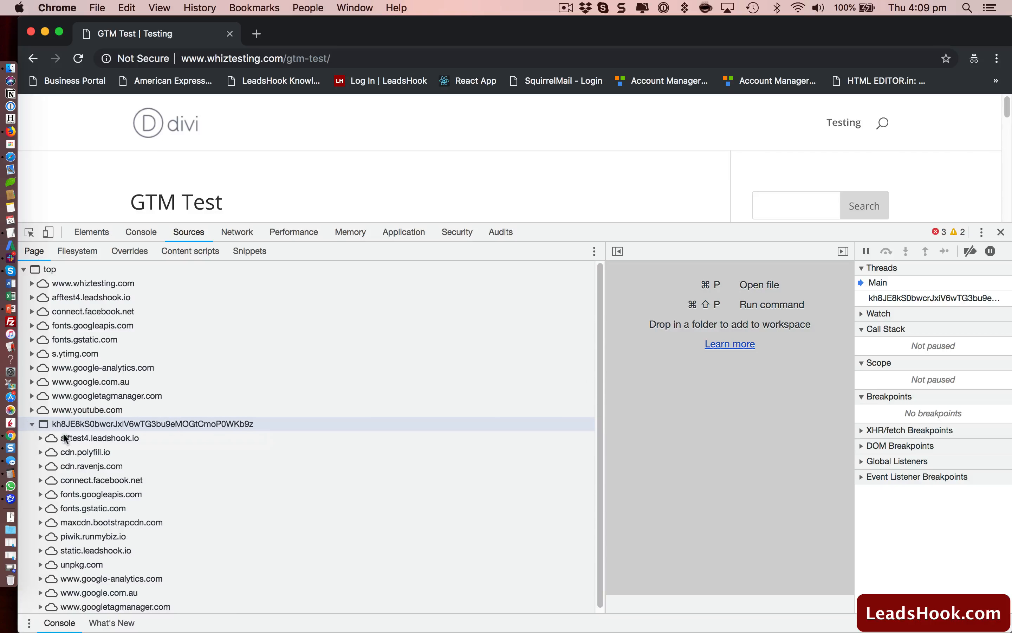
scroll(73, 443, "down", 1)
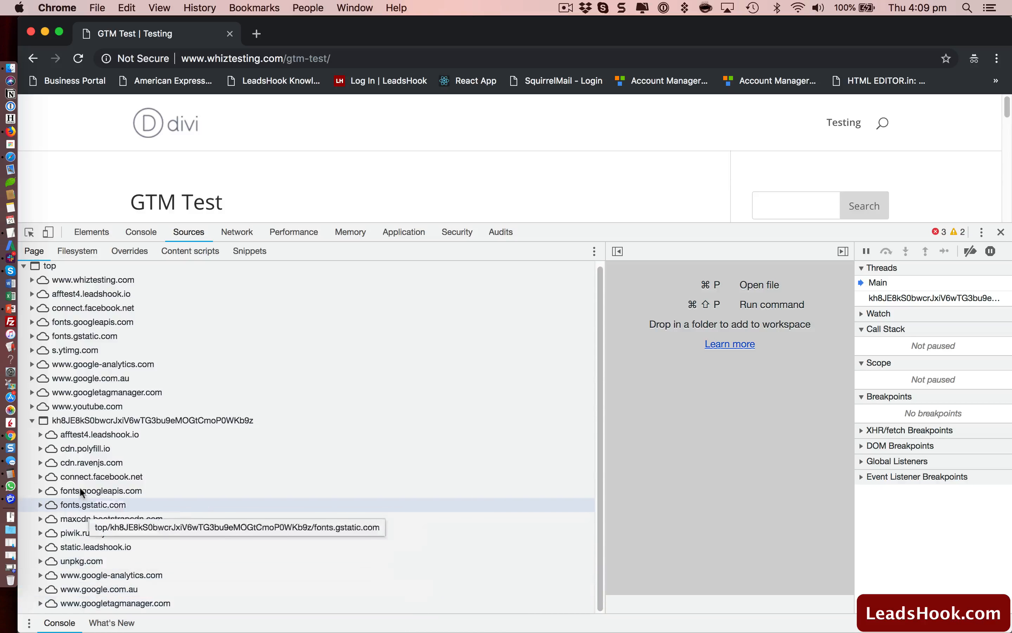
left_click(34, 422)
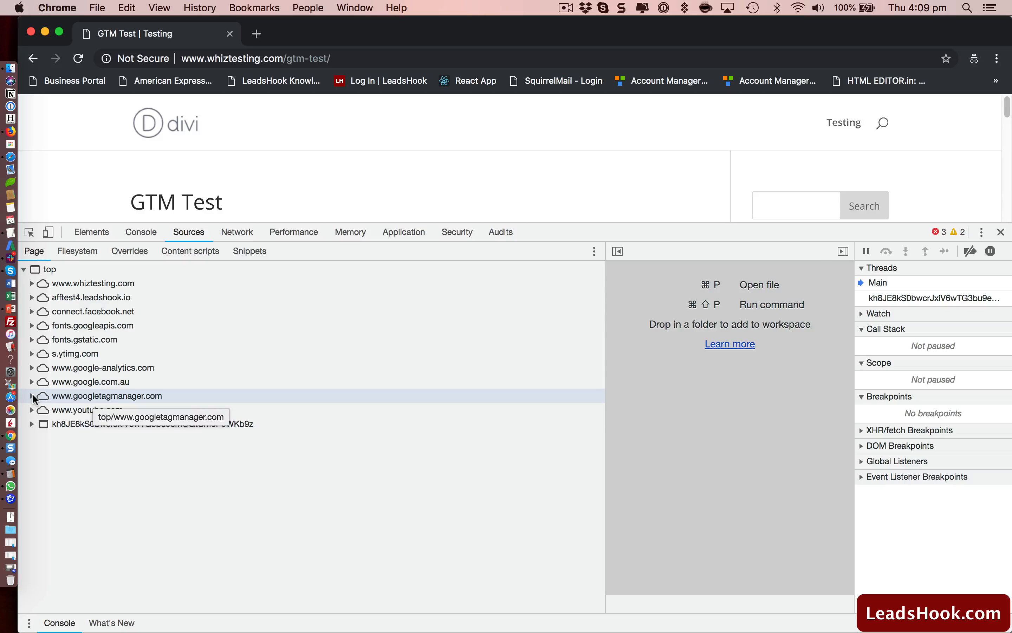
Step: Expand the page's Google Tag Manager and Google Analytics sources and the decision tree frame's source list to compare them
left_click(33, 395)
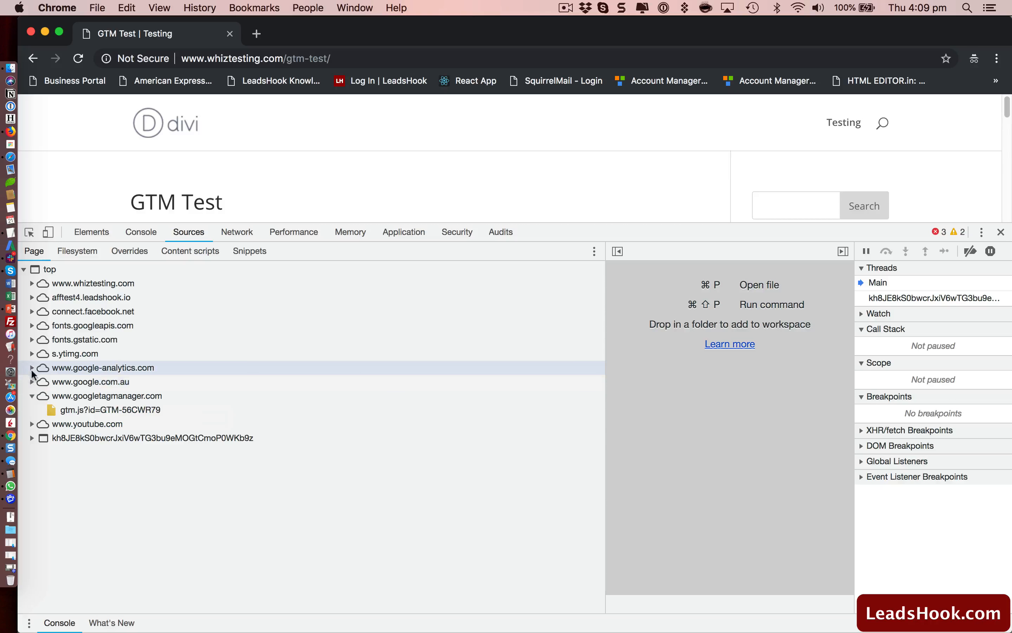
left_click(32, 368)
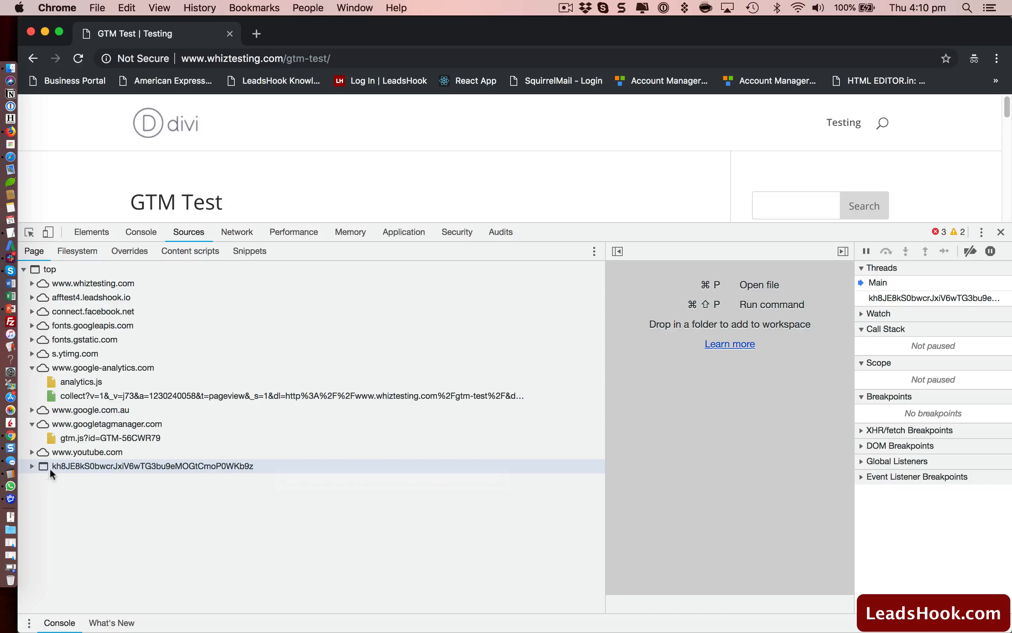
left_click(33, 464)
scroll(185, 517, "down", 2)
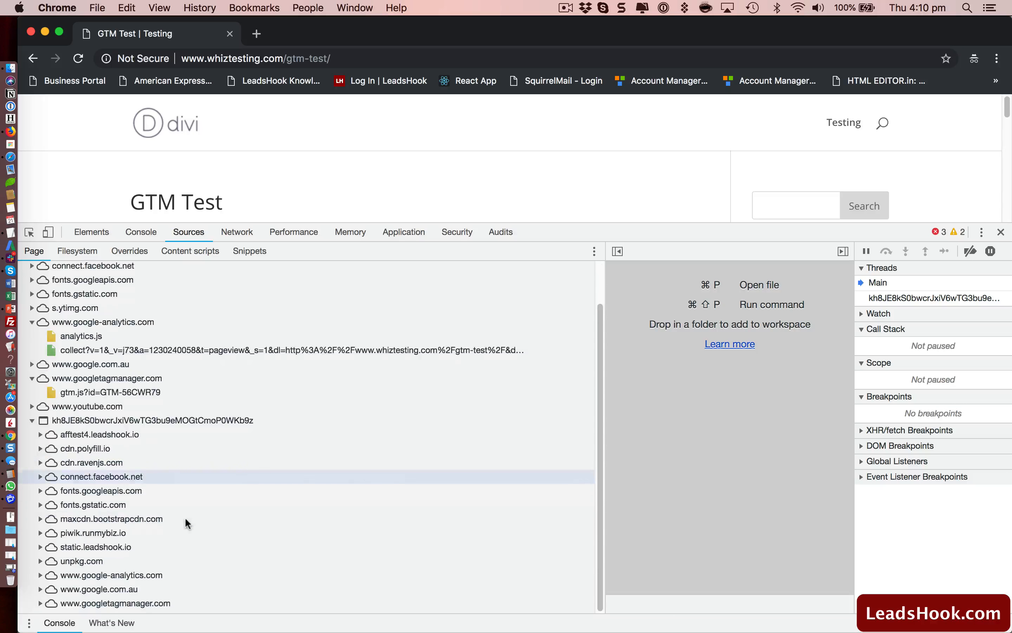
left_click(40, 576)
scroll(234, 566, "down", 2)
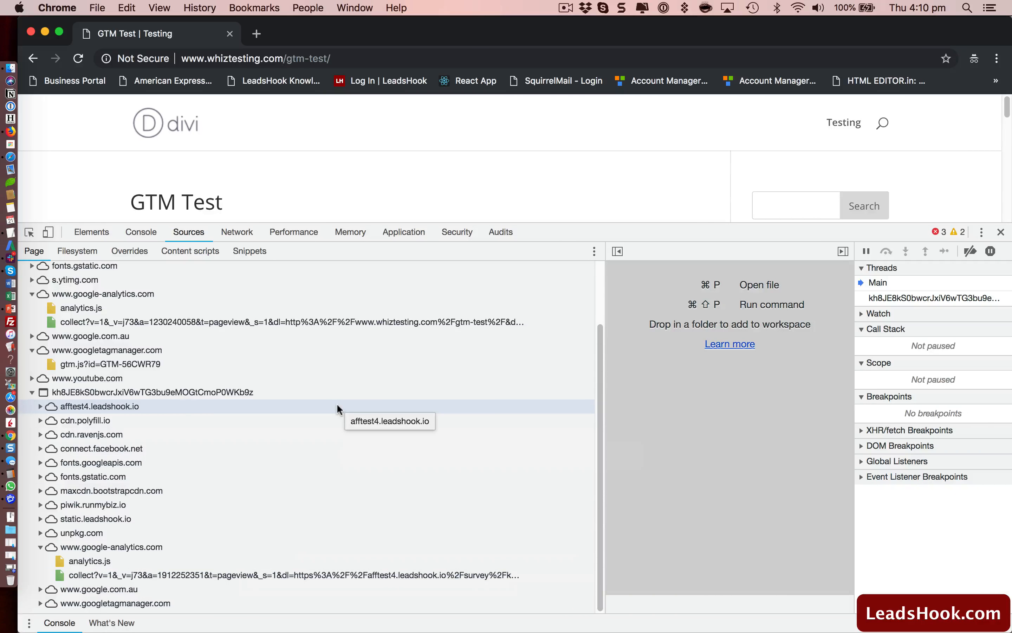
scroll(337, 403, "up", 1)
scroll(337, 403, "down", 1)
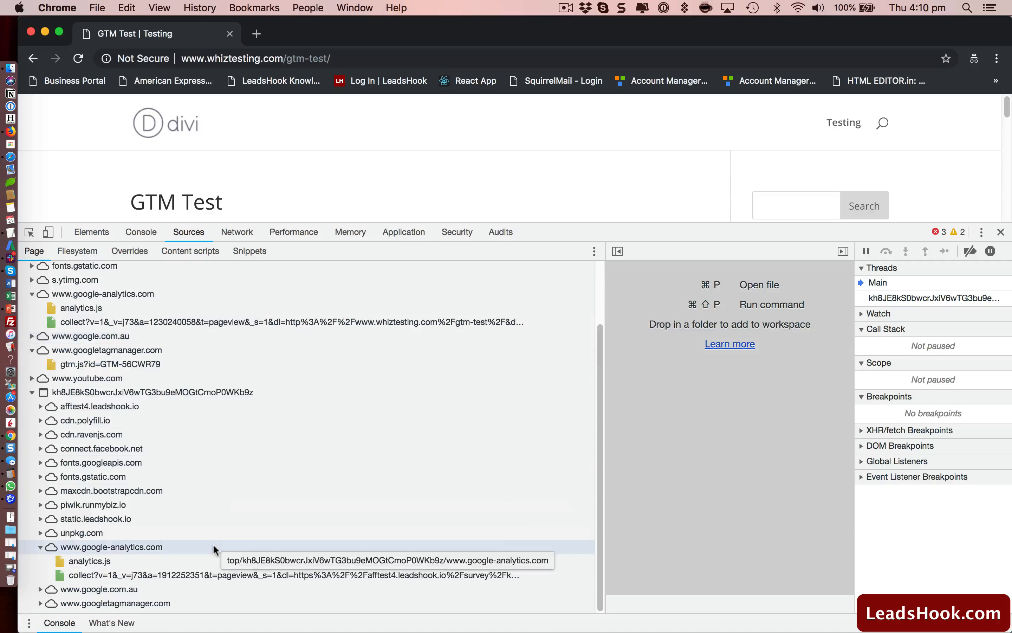
scroll(213, 544, "up", 5)
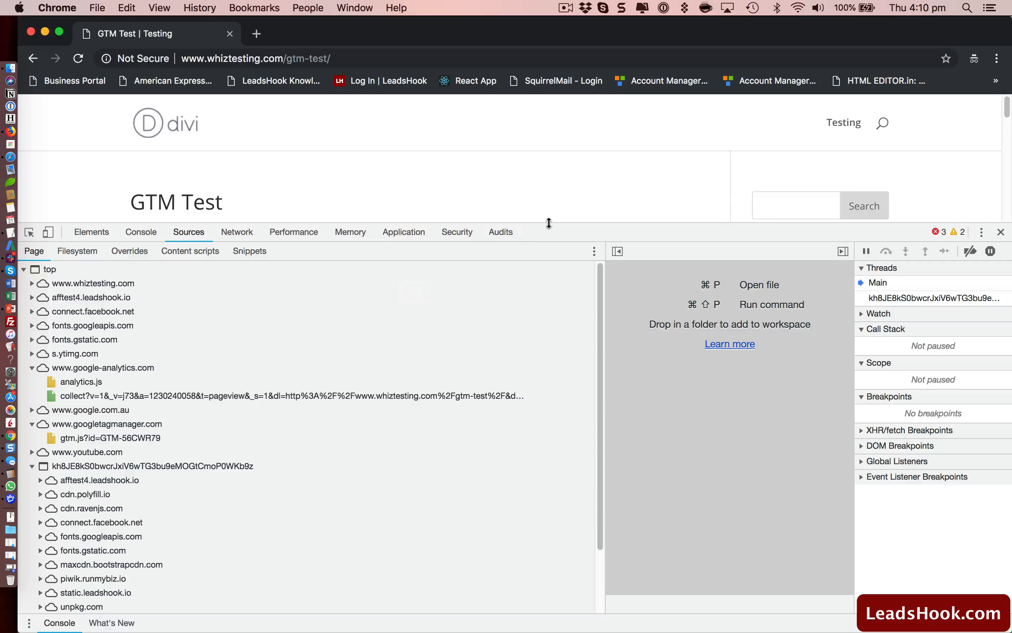
left_click_drag(548, 224, 553, 402)
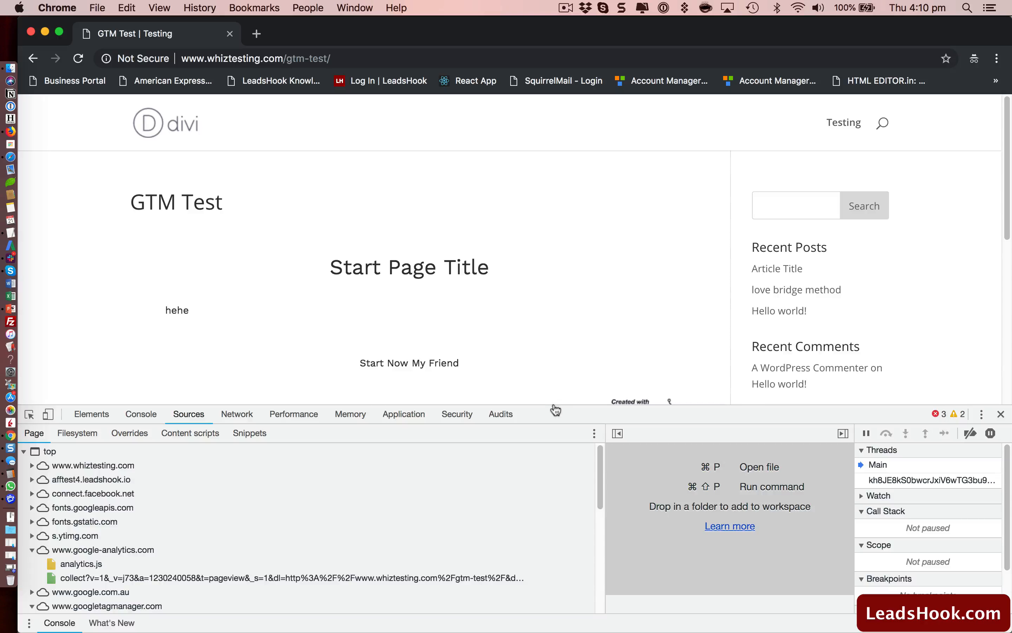
Step: Switch to Google Analytics in Firefox and open the Audience User Explorer report for the WhizTesting property
key("super+Tab")
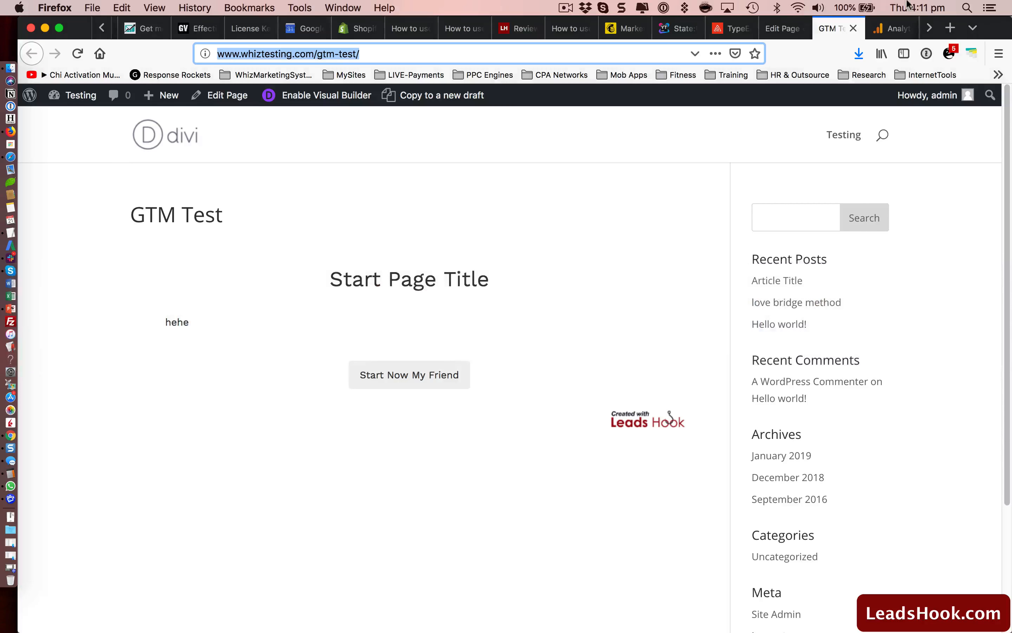
left_click(894, 28)
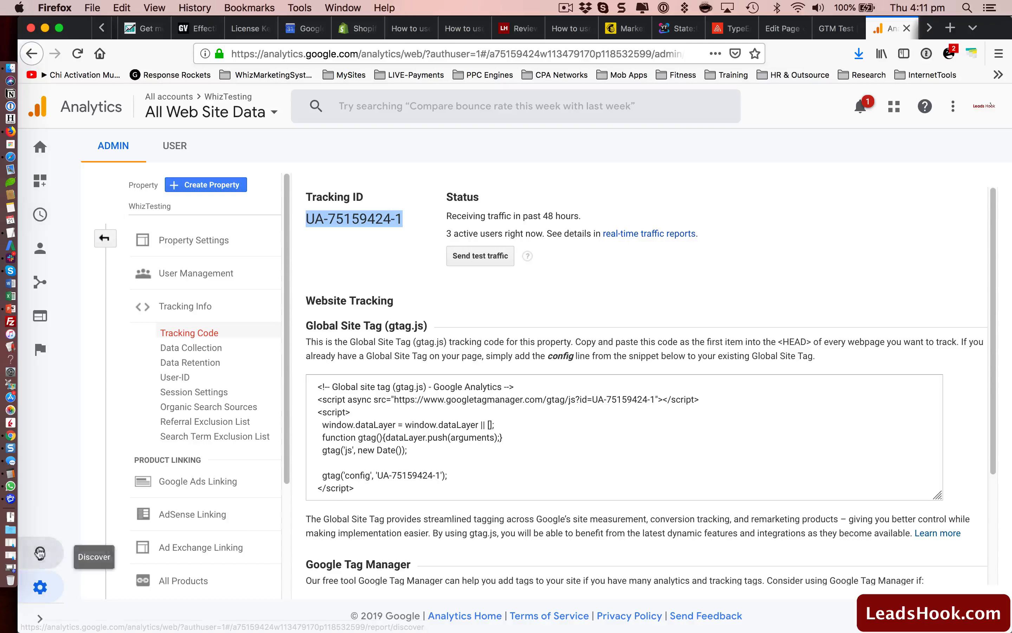
left_click(40, 618)
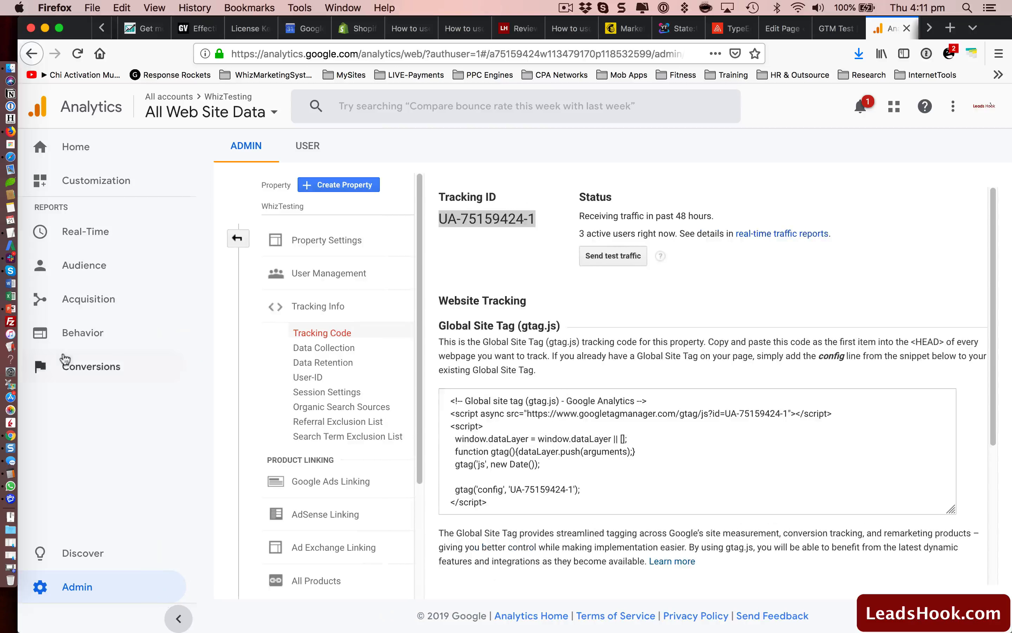
left_click(81, 264)
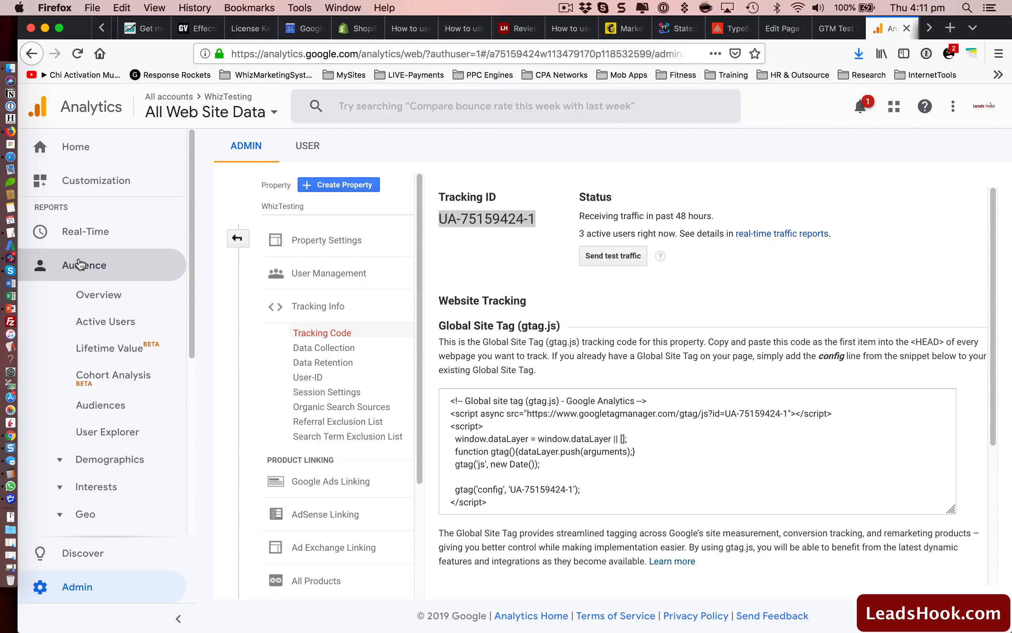
scroll(96, 310, "down", 2)
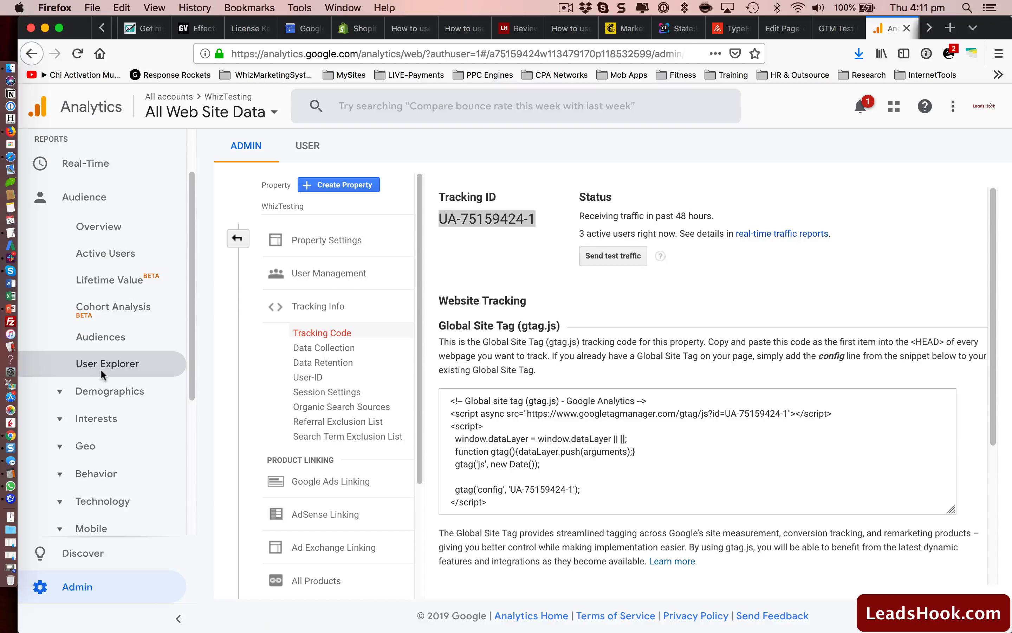
left_click(116, 365)
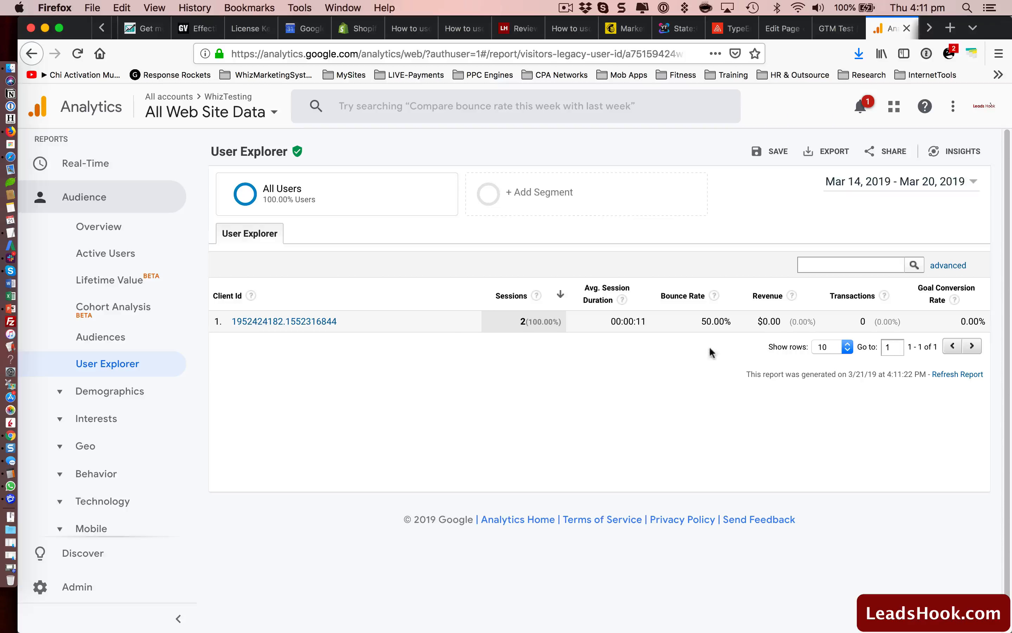
Step: Limit the User Explorer report's date range to Mar 21, 2019 only
left_click(914, 184)
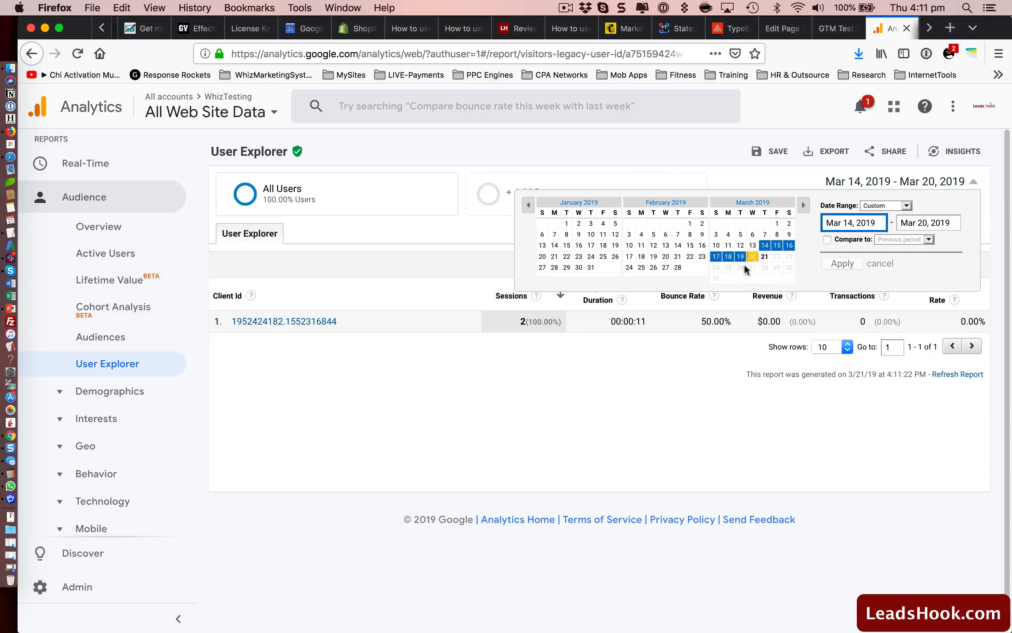
left_click(765, 257)
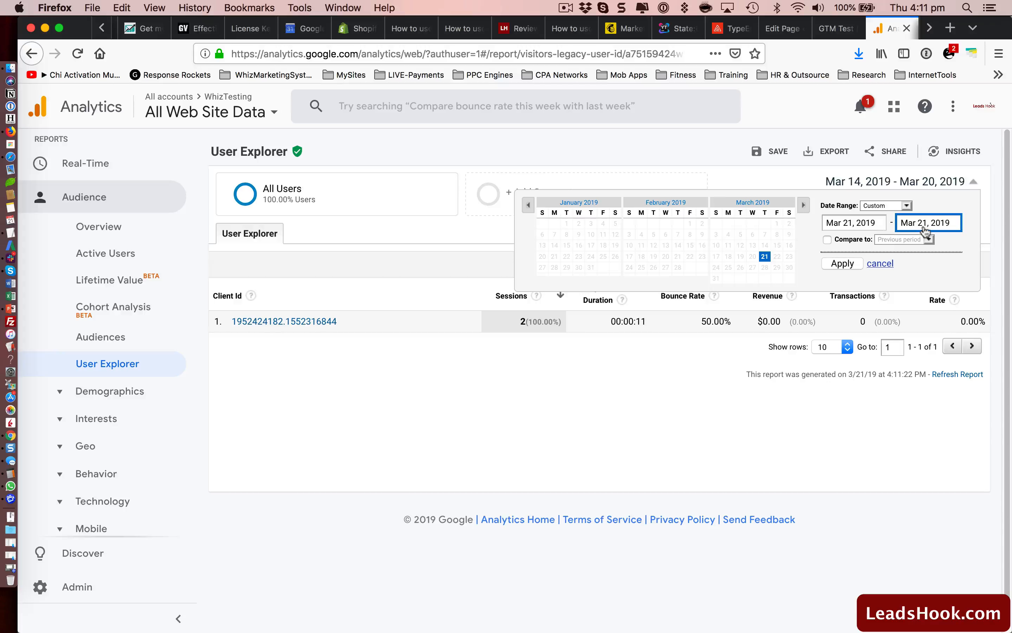
left_click(843, 263)
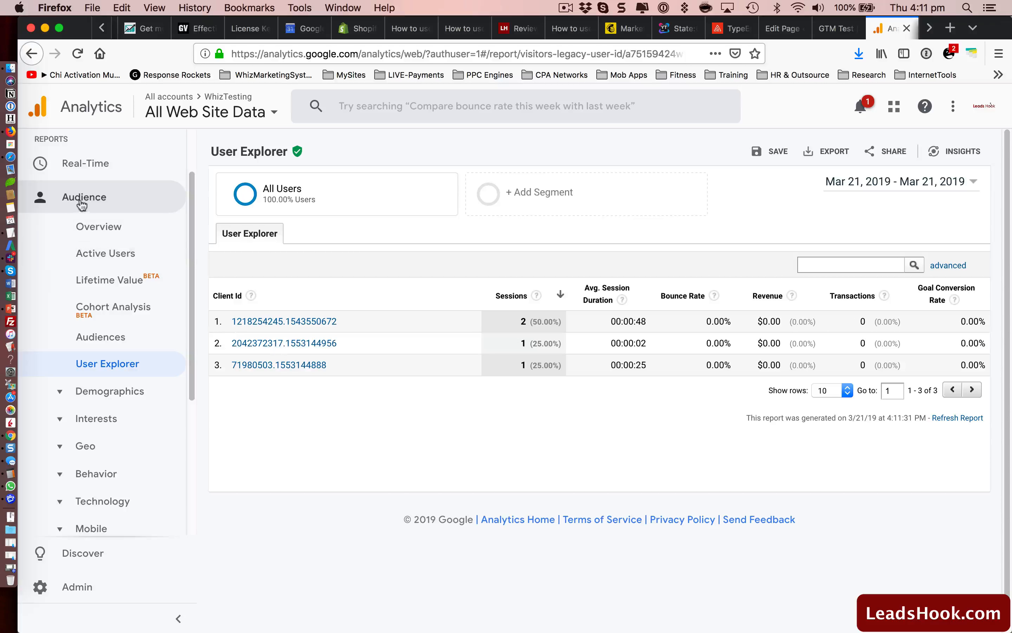
Step: Open the second listed client's user report and expand the 4:09 PM session to examine its page views
left_click(292, 344)
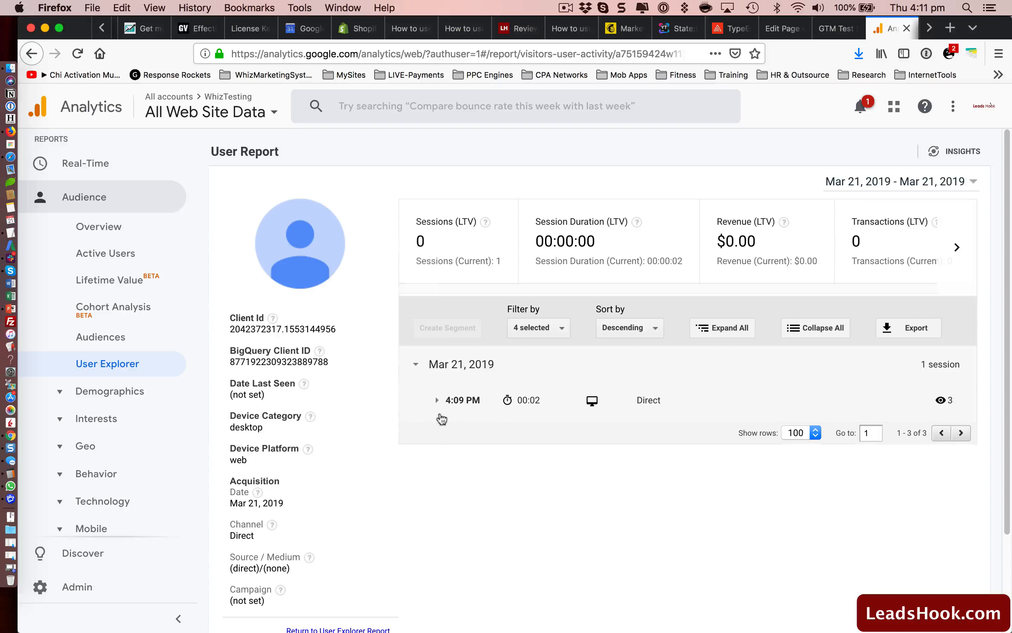
left_click(443, 400)
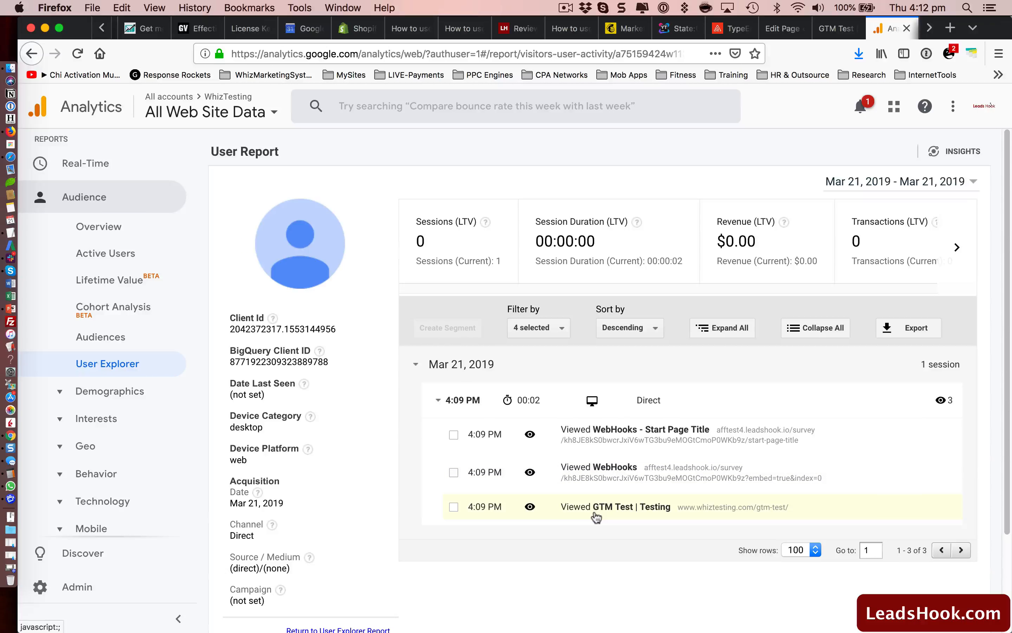
key("super+Tab")
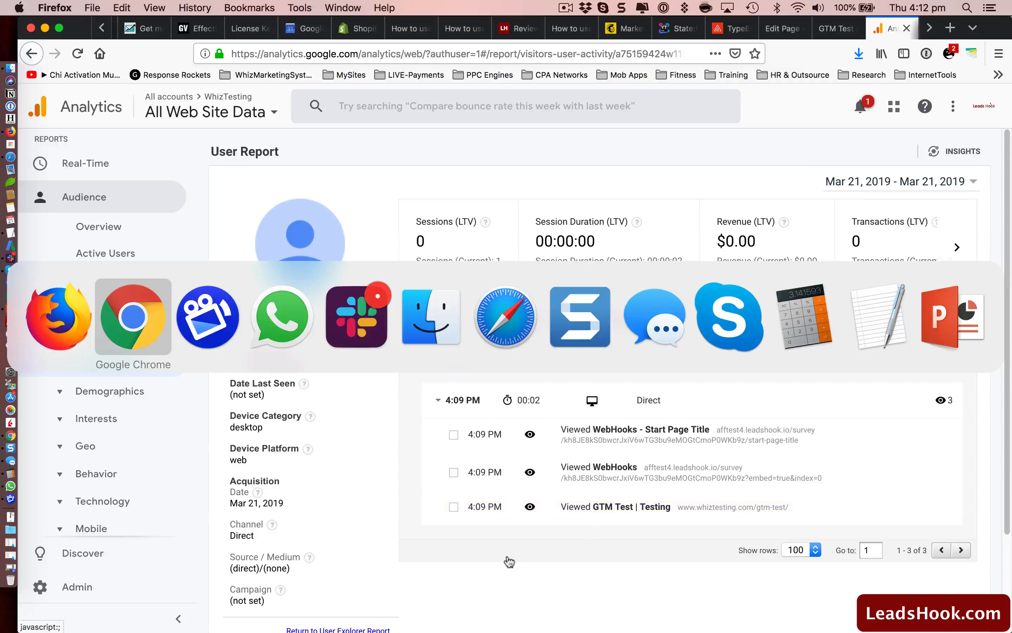
key("super+Tab")
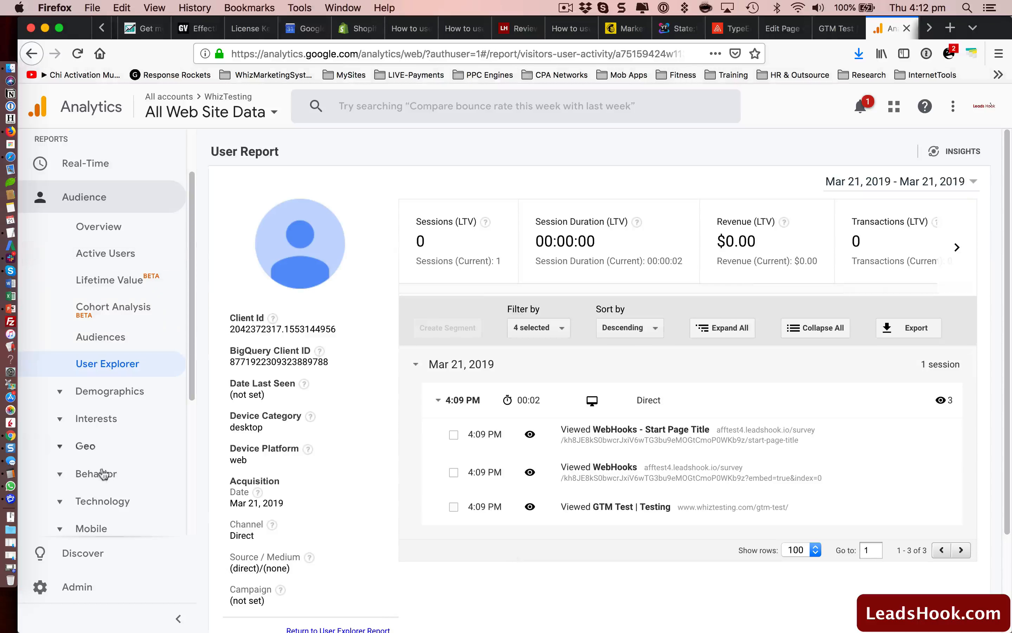
Step: Switch to the Chrome window showing the WebHooks decision tree canvas, checking the Analytics user report once more in between
key("super+Tab")
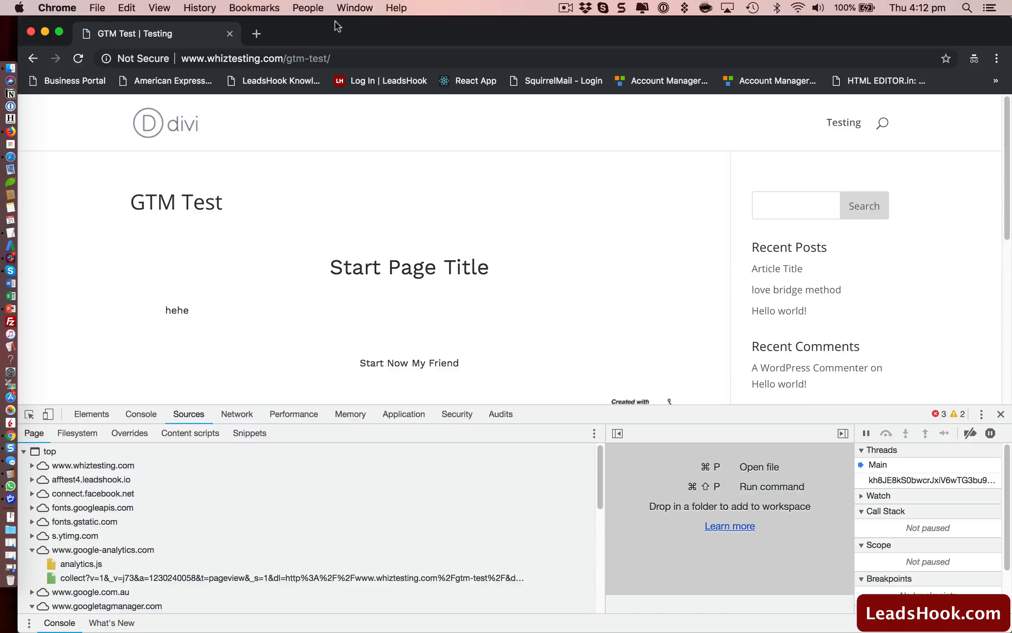
left_click(355, 8)
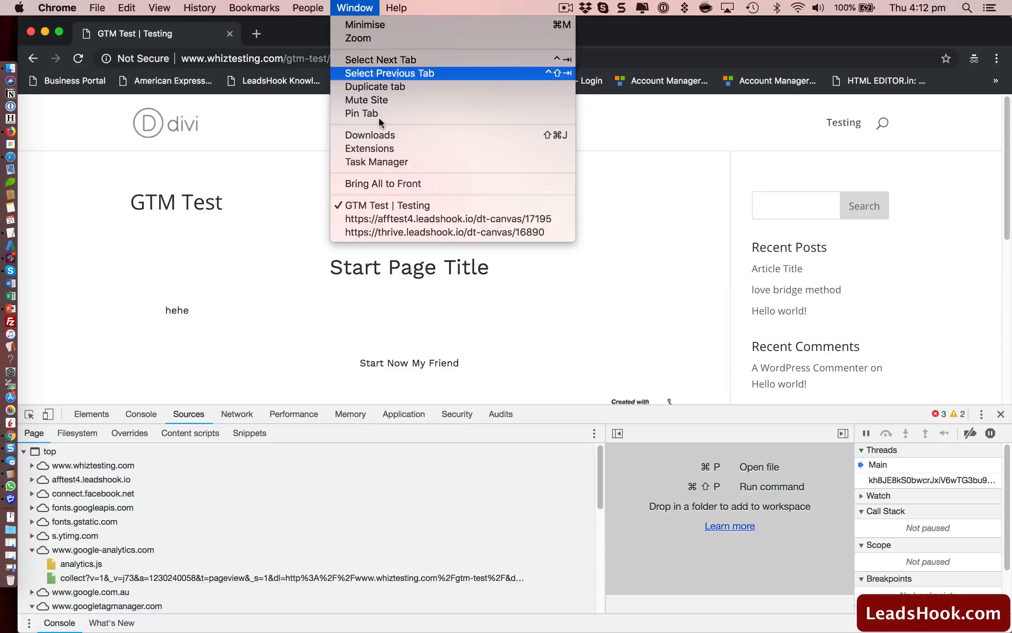
left_click(406, 220)
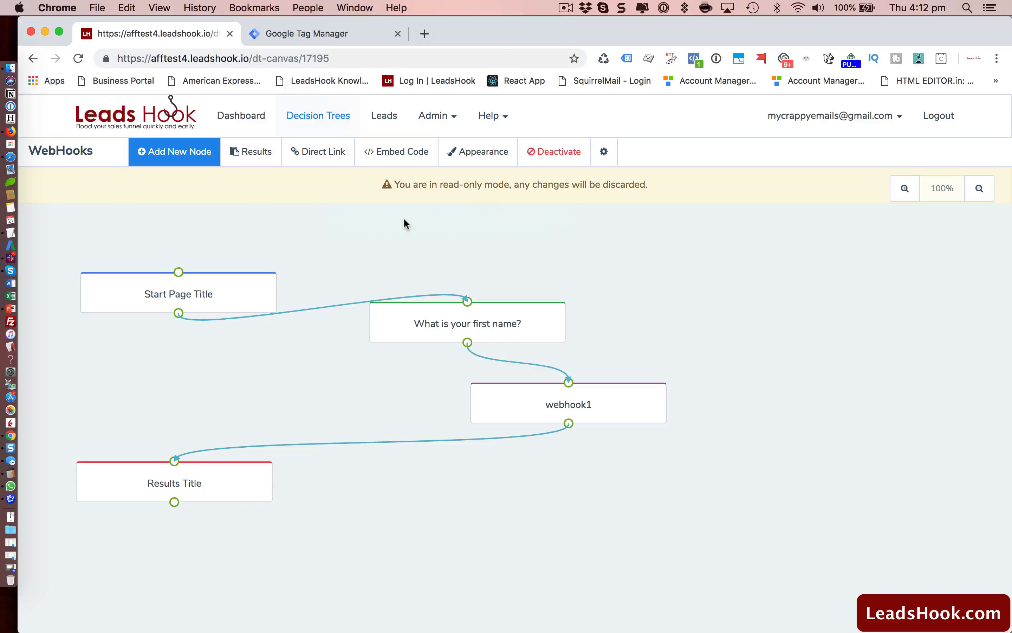
key("super+Tab")
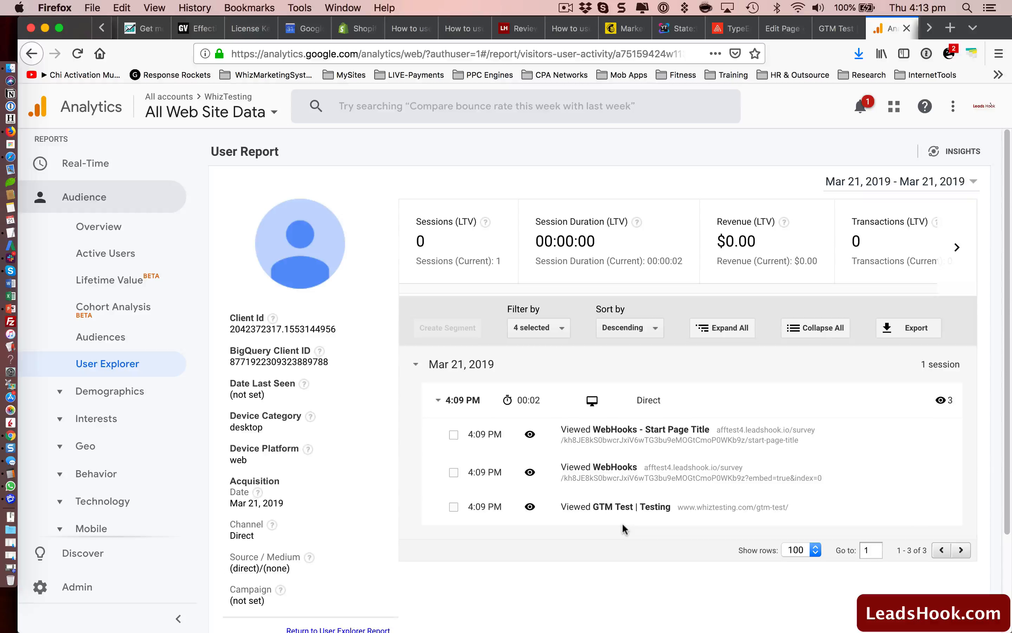
key("super+Tab")
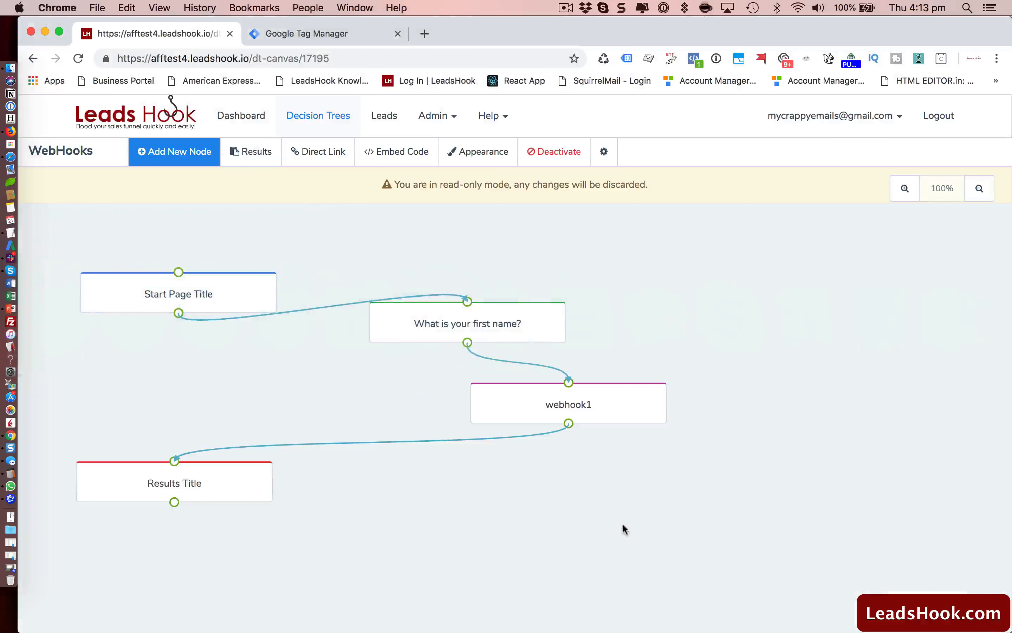
Step: Open the Google Analytics WhizTesting.com script from LeadsHook's Scripts settings and highlight its entire code
left_click(433, 115)
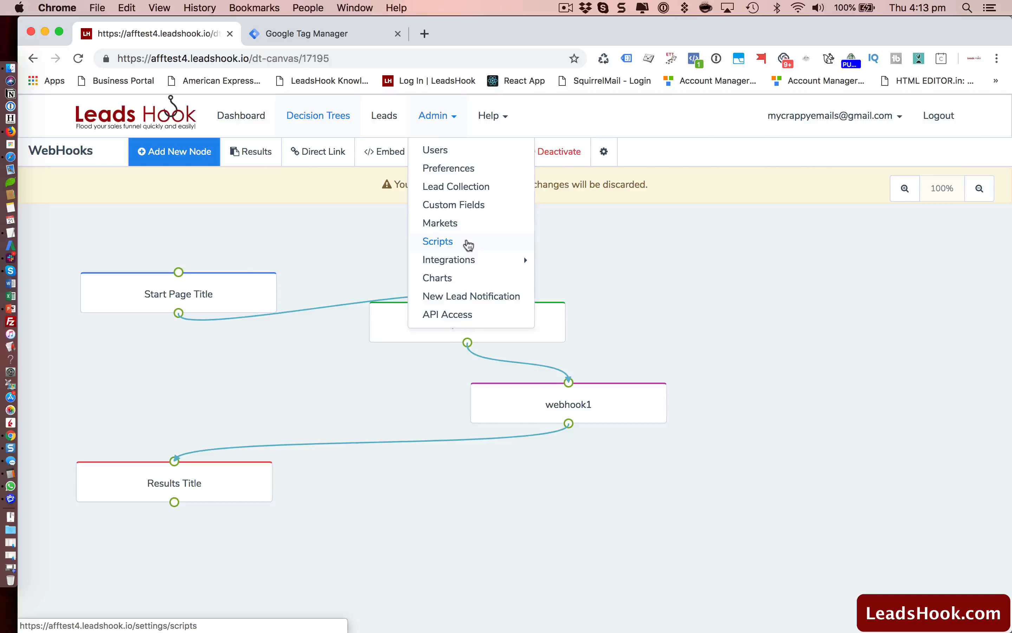
left_click(468, 244)
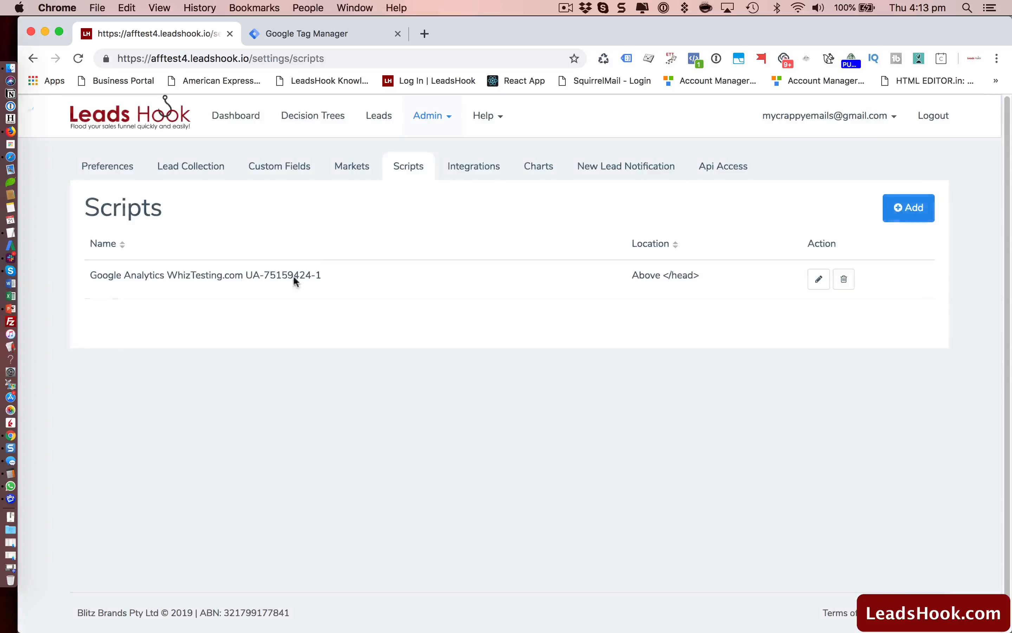
left_click(818, 279)
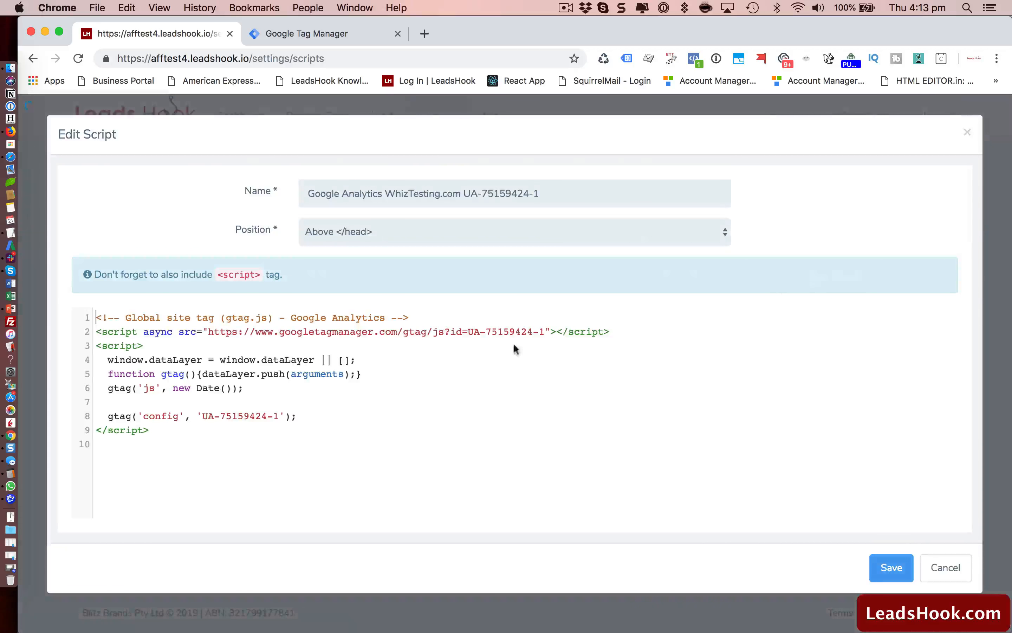
left_click_drag(169, 442, 82, 317)
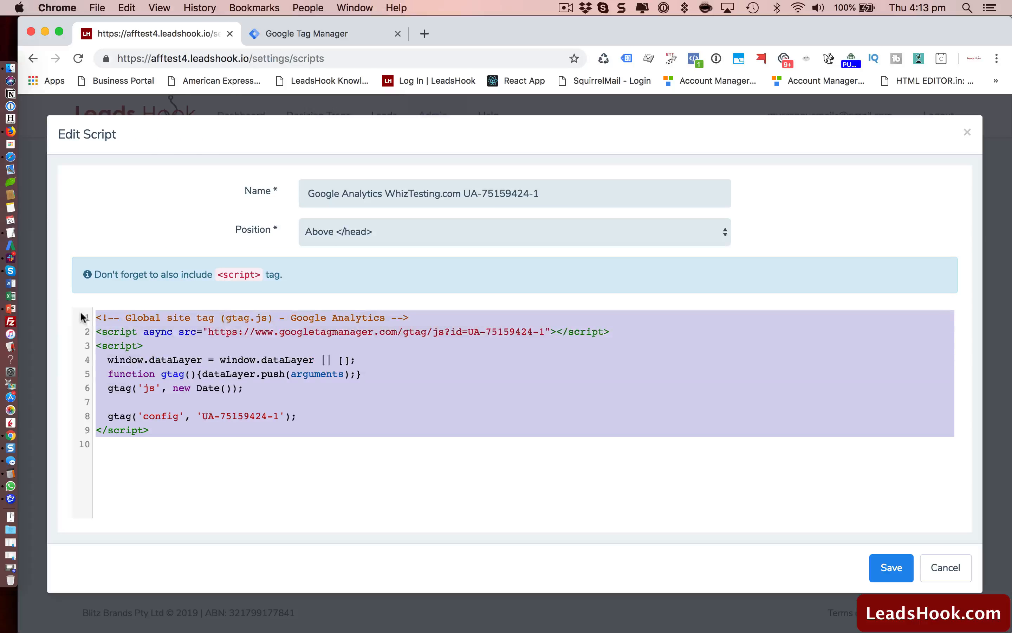
Step: Switch to Google Analytics in Firefox, open the WhizTesting property's tracking code page, and select the whole Global Site Tag snippet
key("super+Tab")
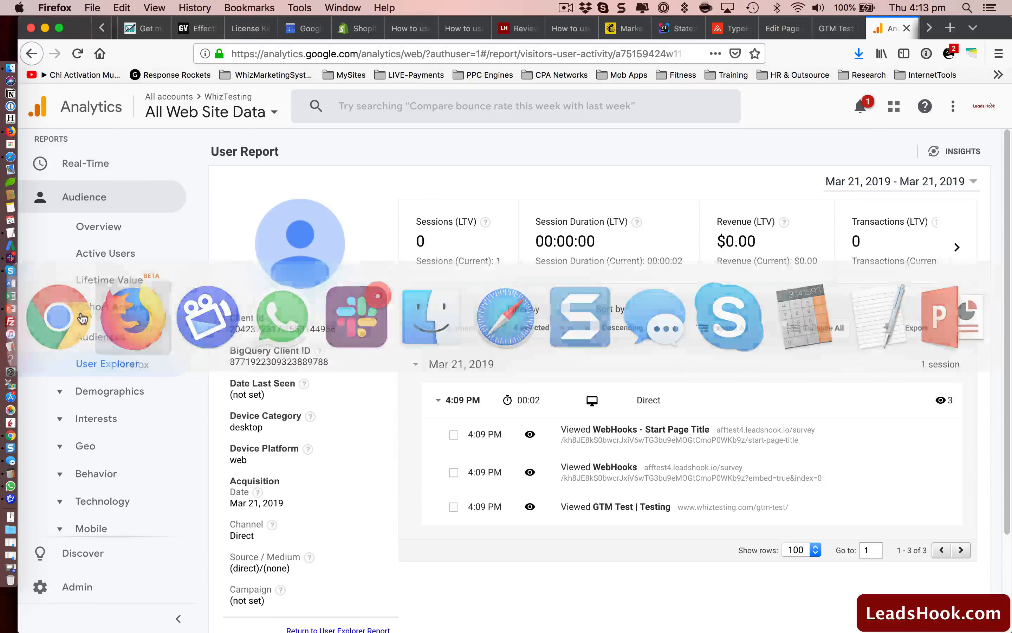
left_click(832, 28)
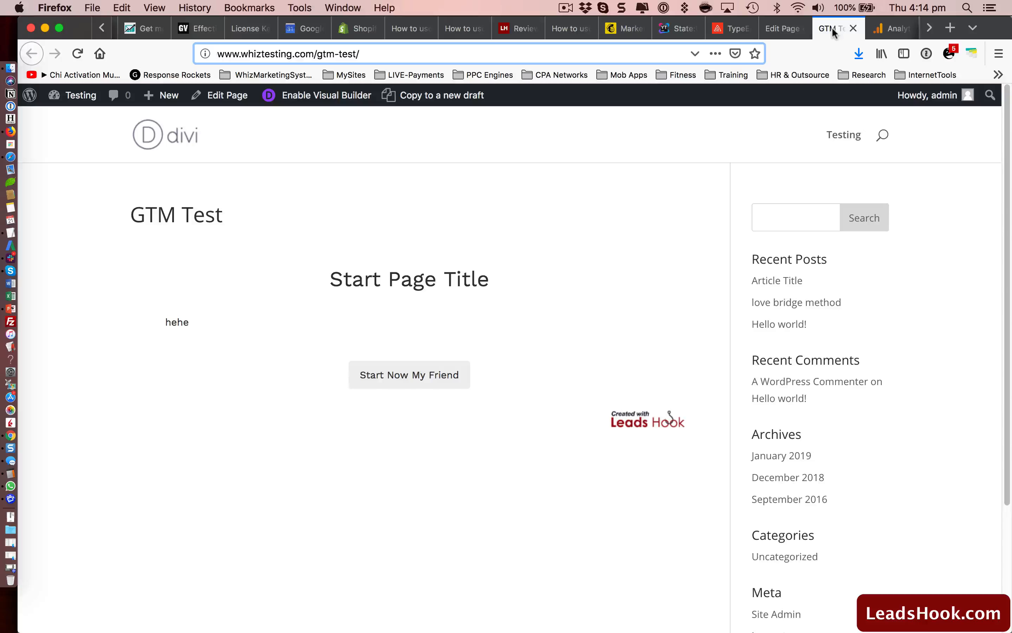
left_click(889, 28)
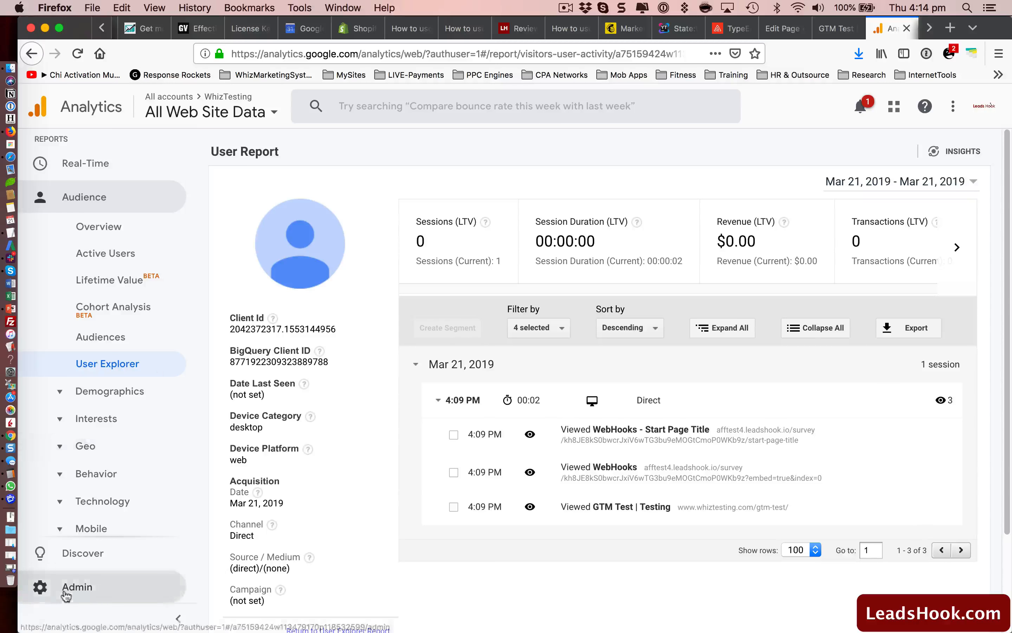
left_click(75, 586)
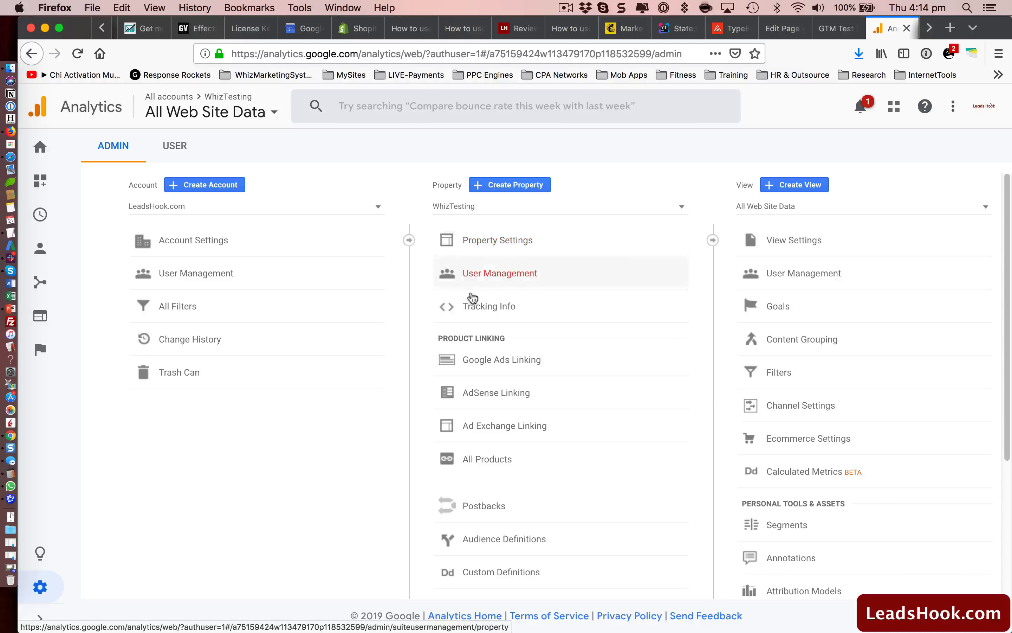
left_click(491, 312)
left_click(496, 332)
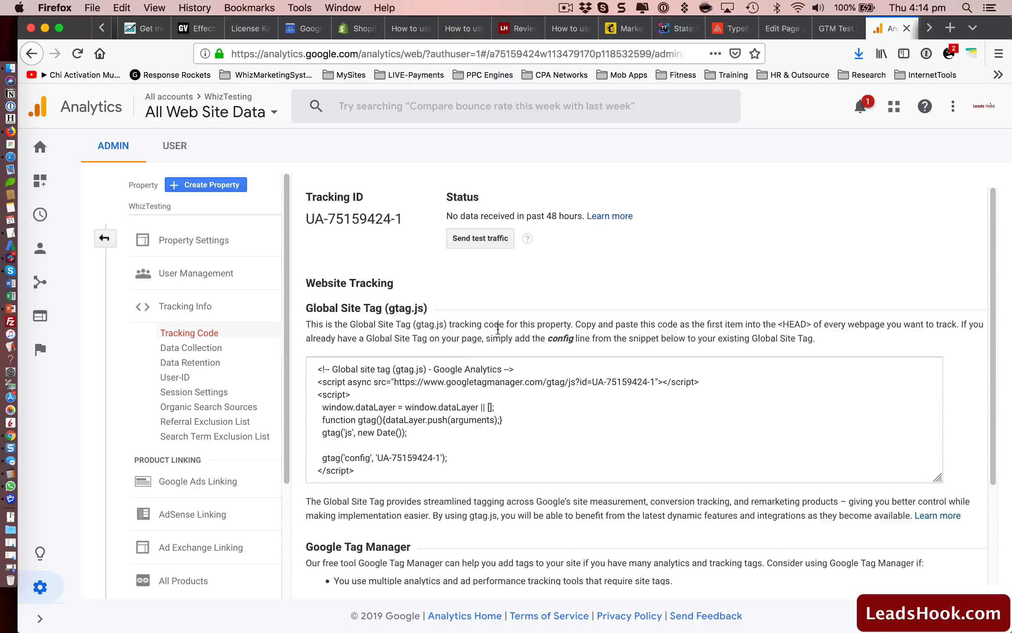
left_click_drag(365, 498, 303, 372)
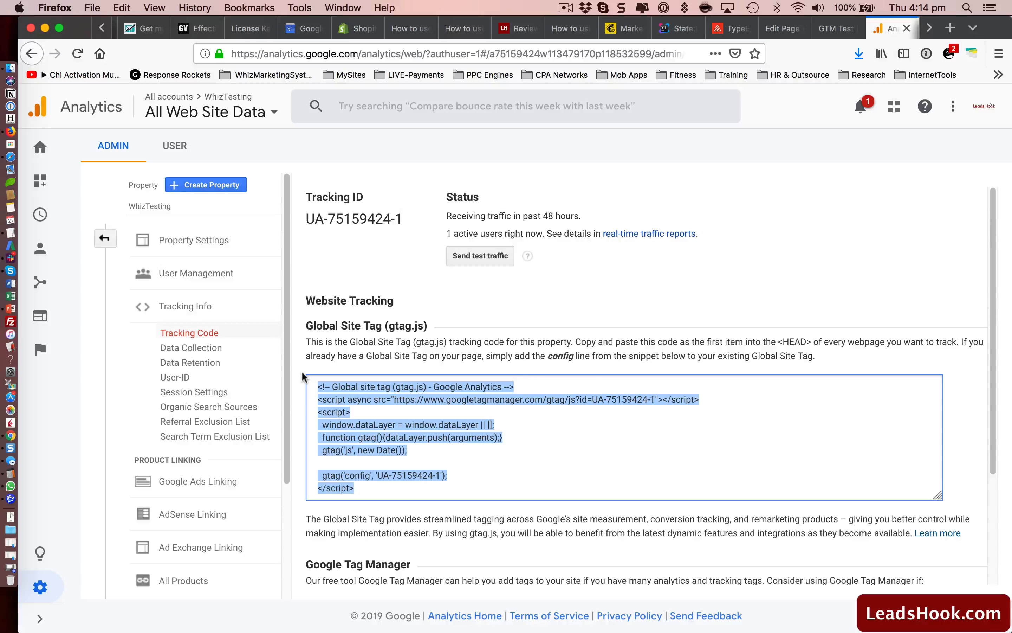
Step: Return to LeadsHook in Chrome, close the script editor without saving, and open the Decision Trees list
key("super+Tab")
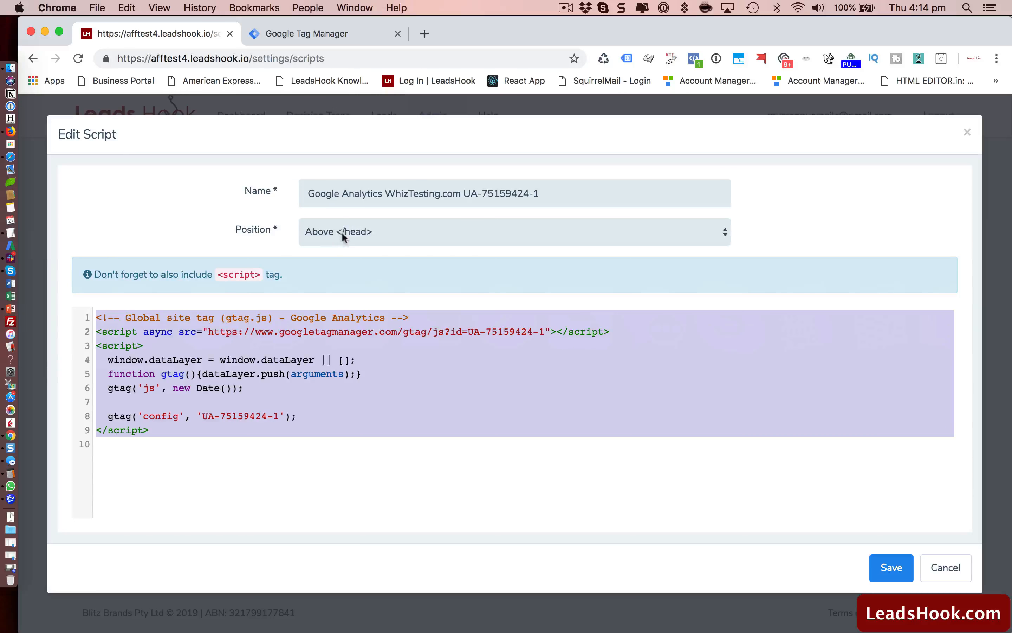
left_click(945, 567)
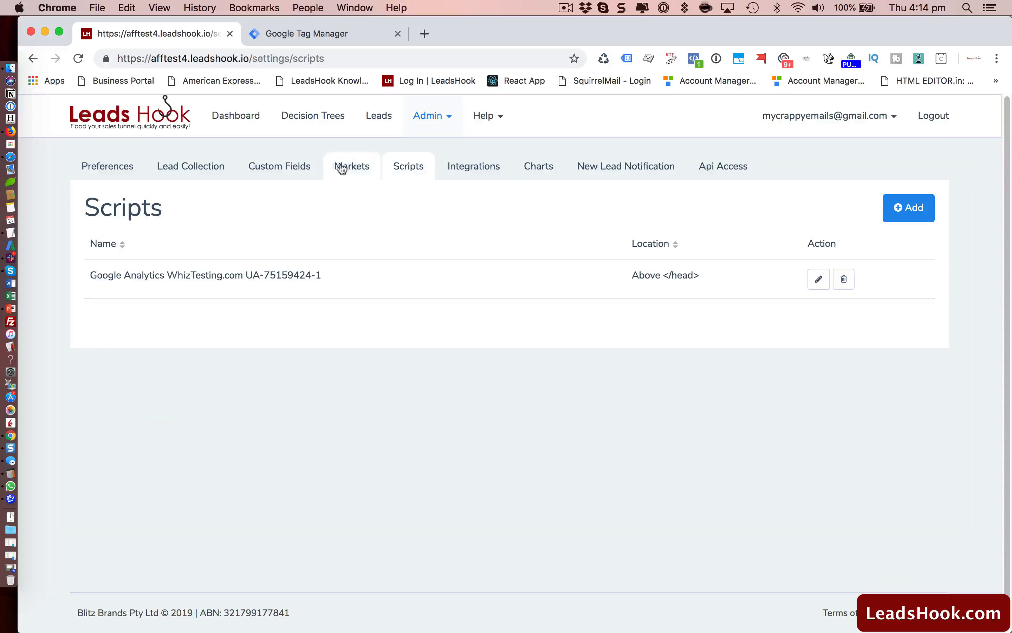
left_click(300, 121)
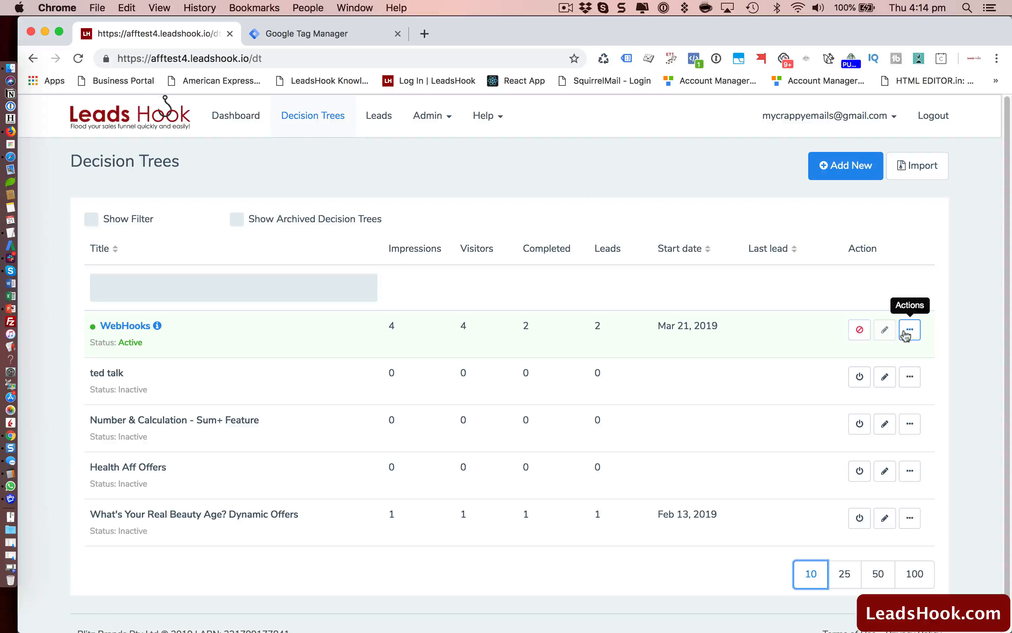
Step: View the WebHooks tree's script settings, exclude the GTM-56CWR79 integration, and include the Google Analytics WhizTesting.com script instead
left_click(909, 329)
left_click(880, 431)
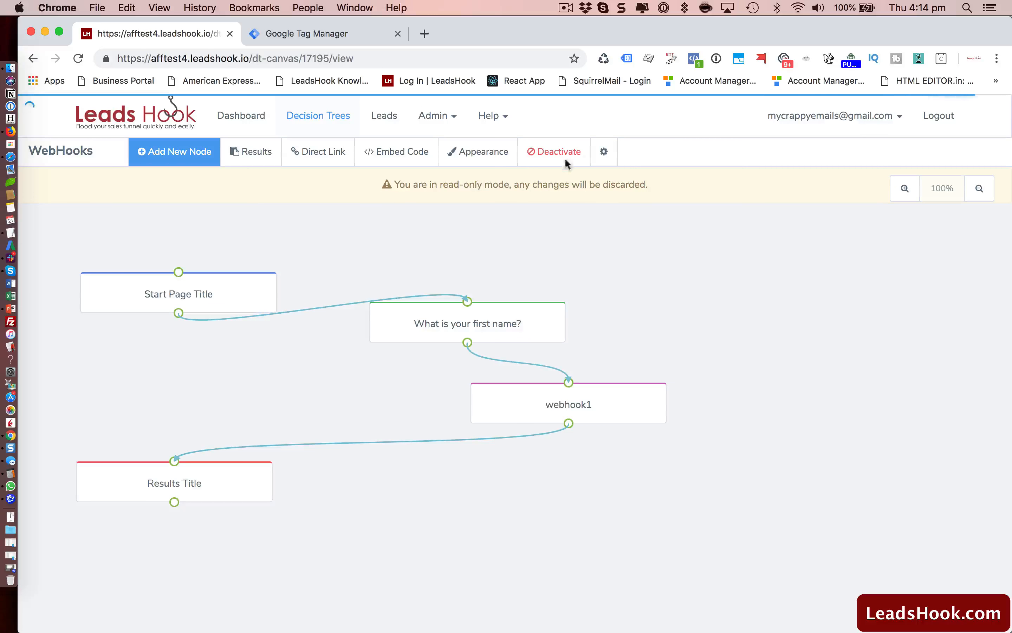
left_click(605, 154)
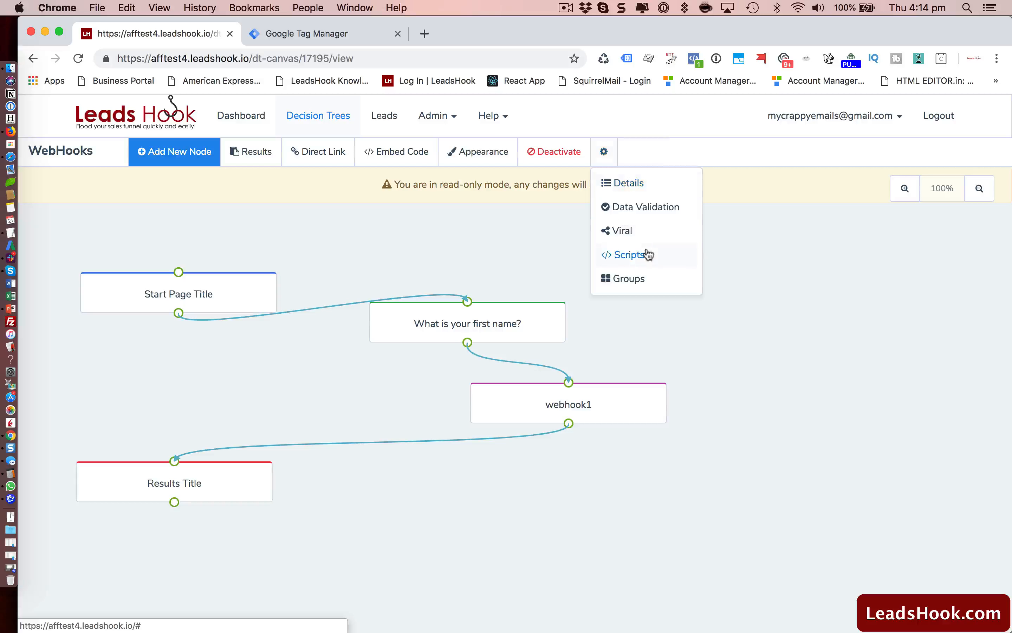
left_click(647, 253)
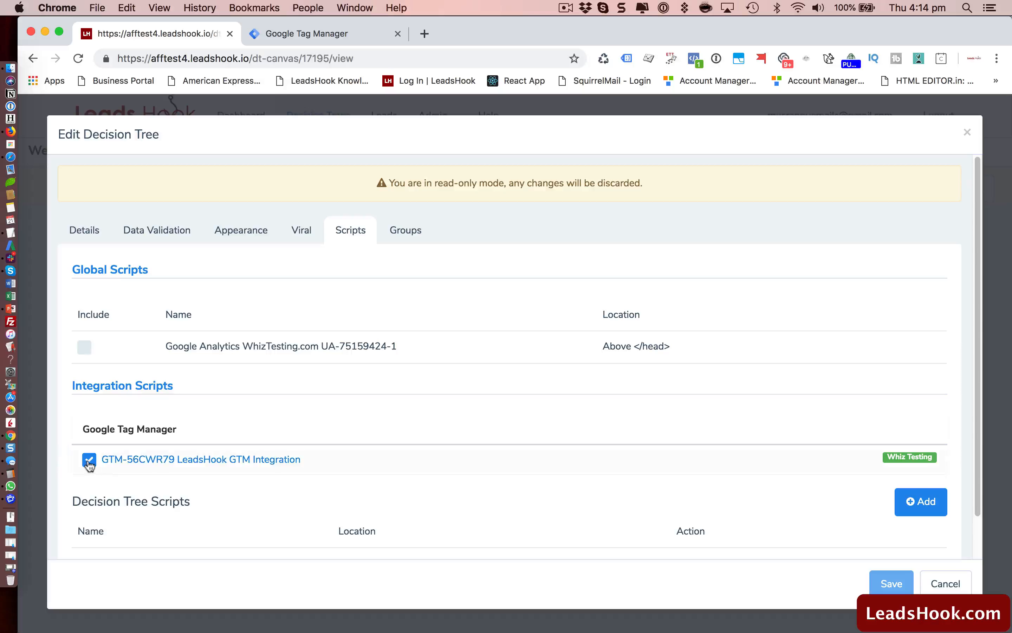
left_click(89, 460)
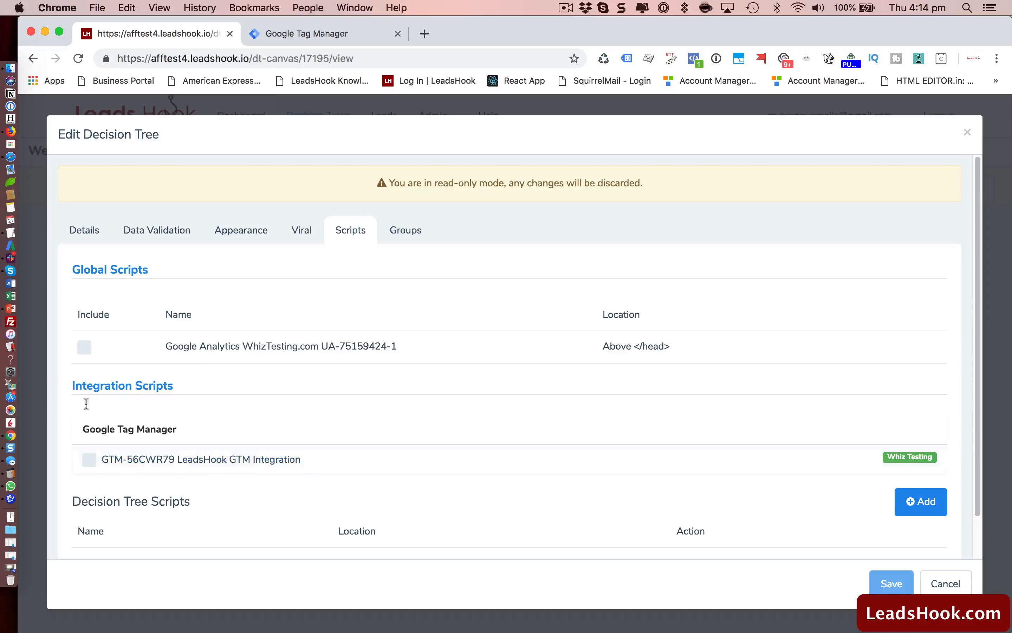
left_click(84, 347)
Step: Open the LeadsHook Knowledge Base at leadshook.com/help in a new browser tab
left_click(425, 34)
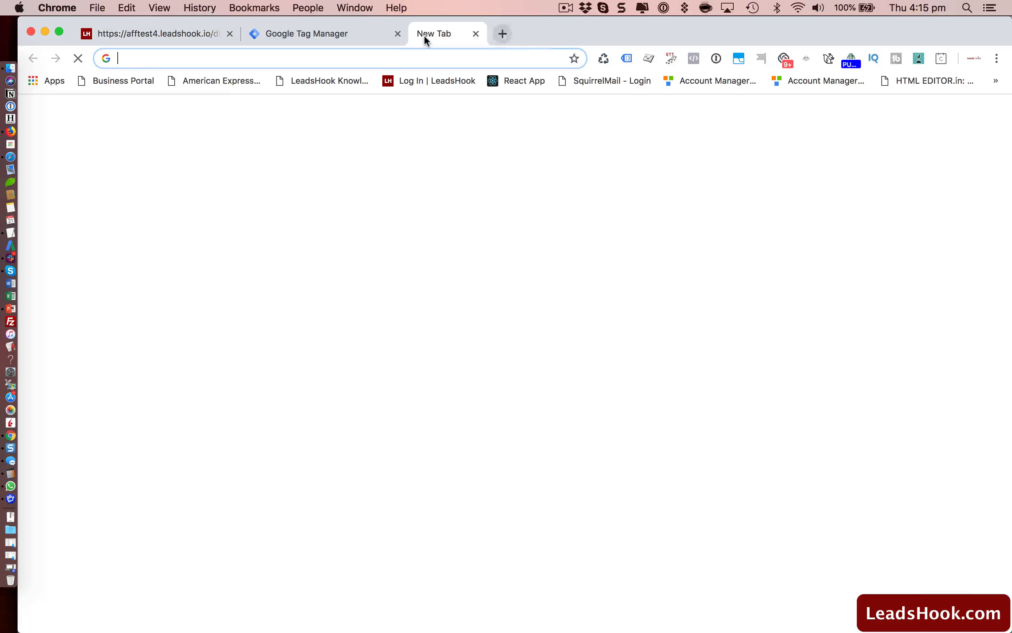
type("help.leadshook.com")
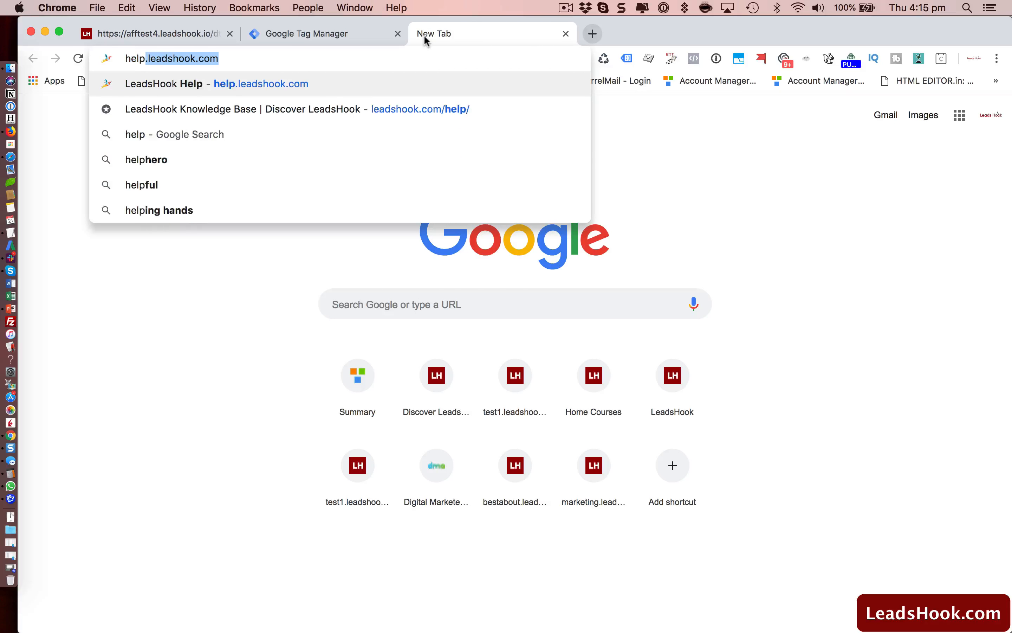
key("Down")
key("Return")
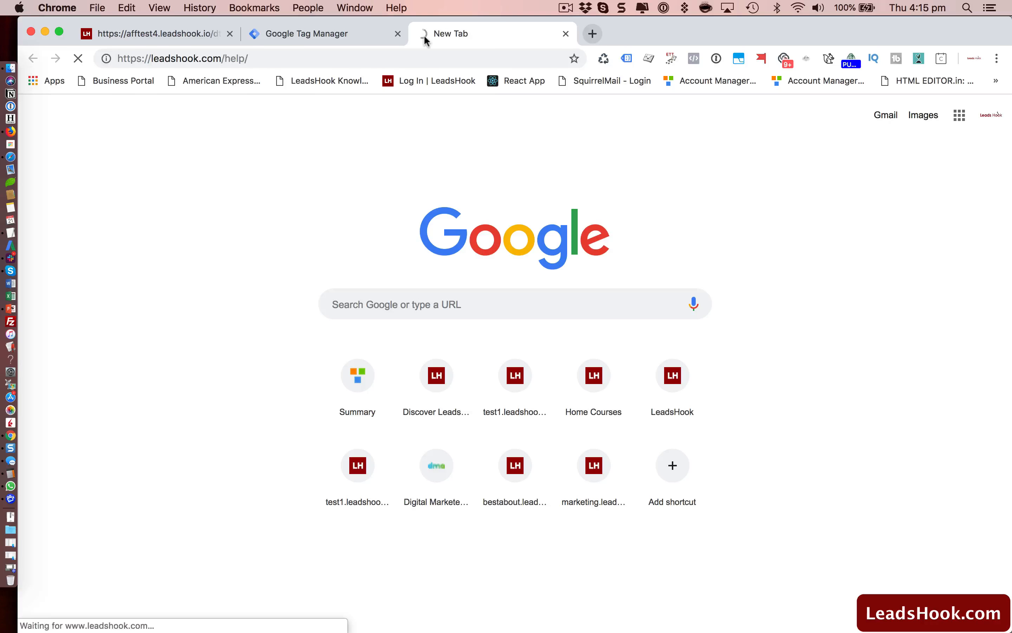
Step: Search the knowledge base for "tracking" and open the article The Complete Guide to Tracking
left_click(256, 211)
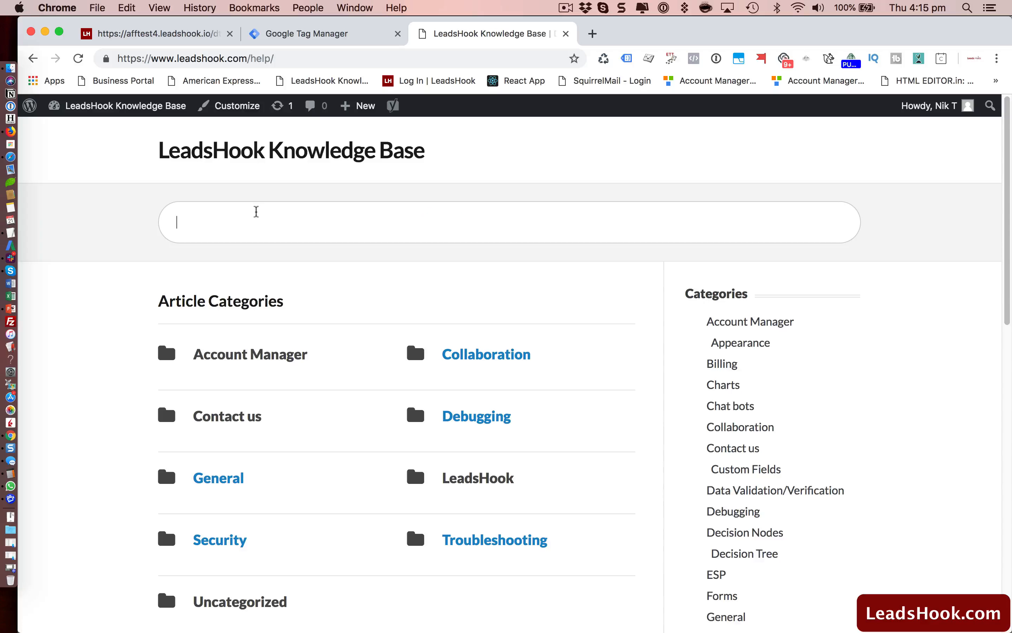
type("tracking")
key("Return")
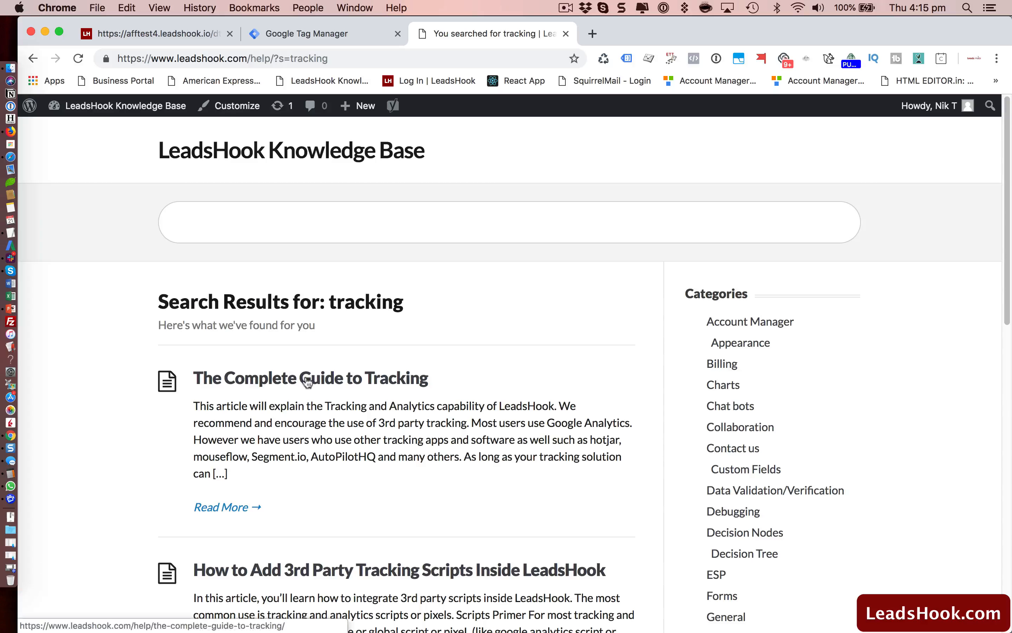
left_click(307, 382)
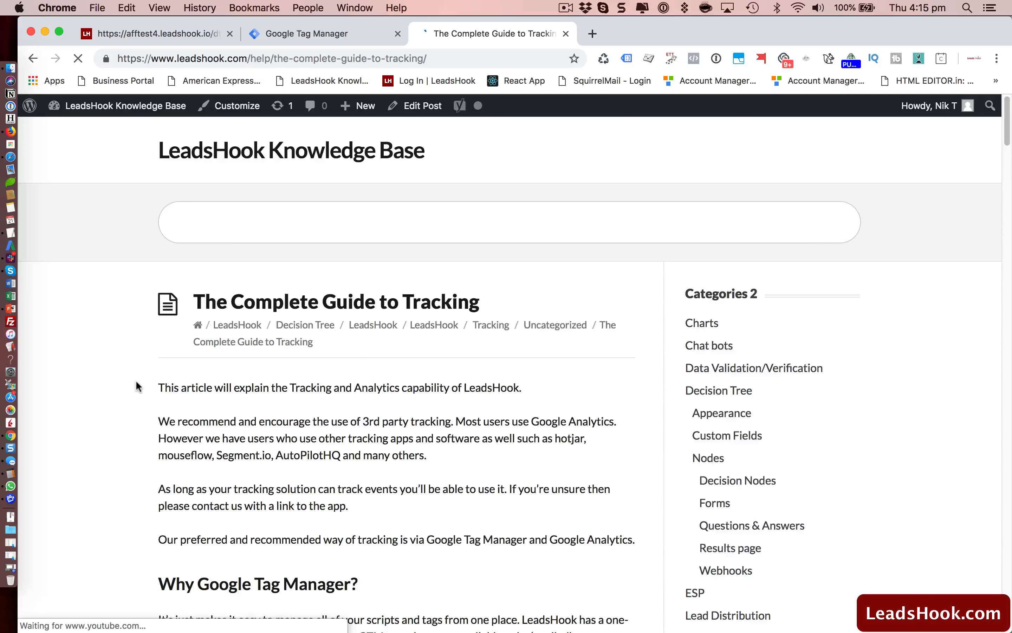
Step: Look through the tracking guide's Google Analytics and Facebook event scripts and its Behavior Flow section, then return to its beginning
scroll(134, 385, "down", 5)
scroll(119, 336, "down", 8)
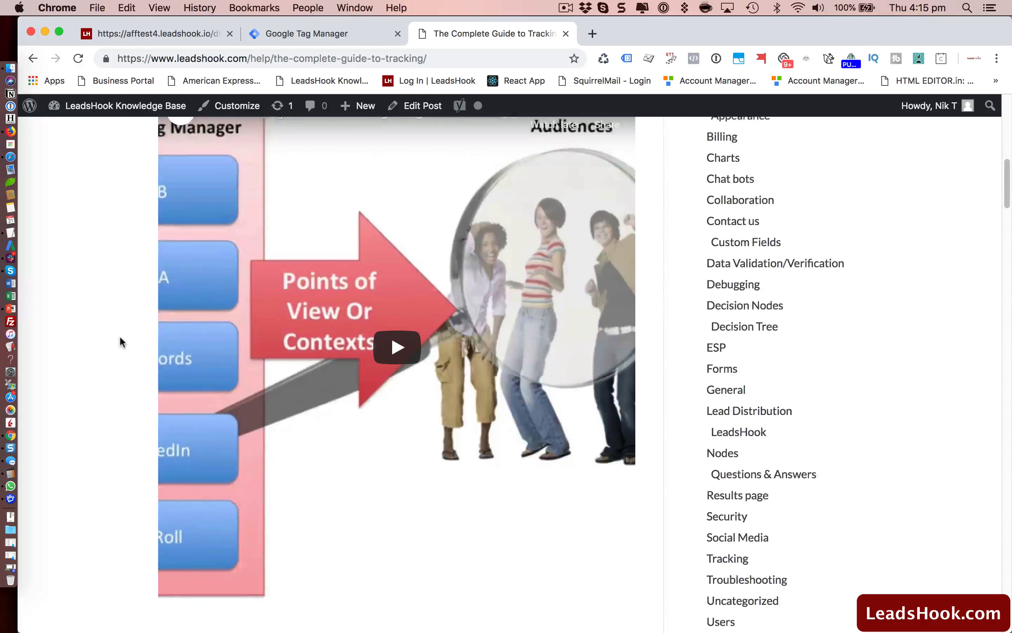
scroll(120, 338, "down", 8)
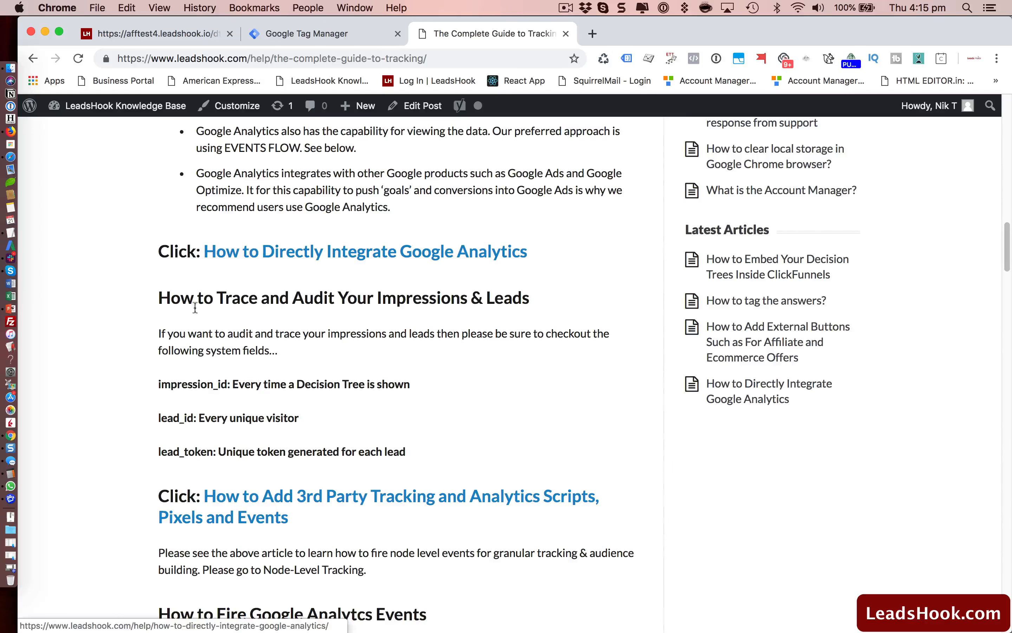
scroll(121, 376, "down", 4)
scroll(105, 332, "down", 9)
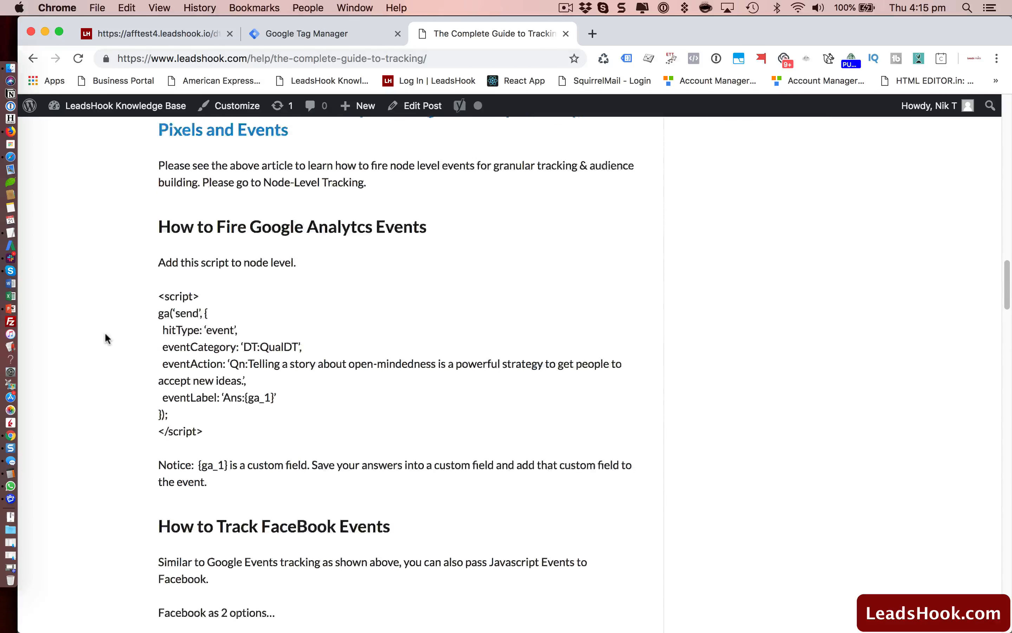
scroll(105, 338, "down", 20)
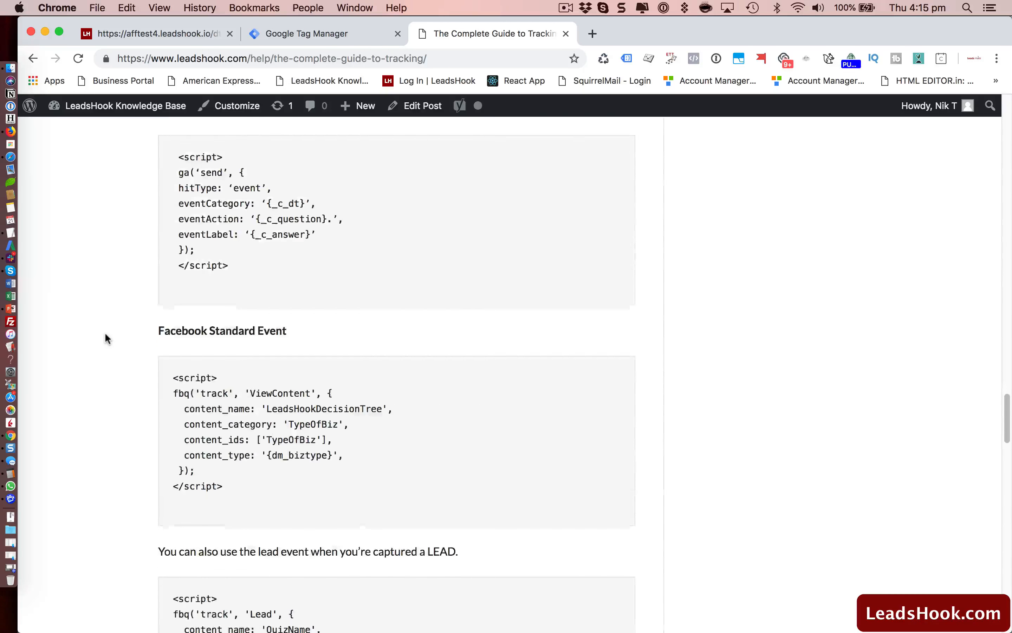
scroll(105, 339, "down", 20)
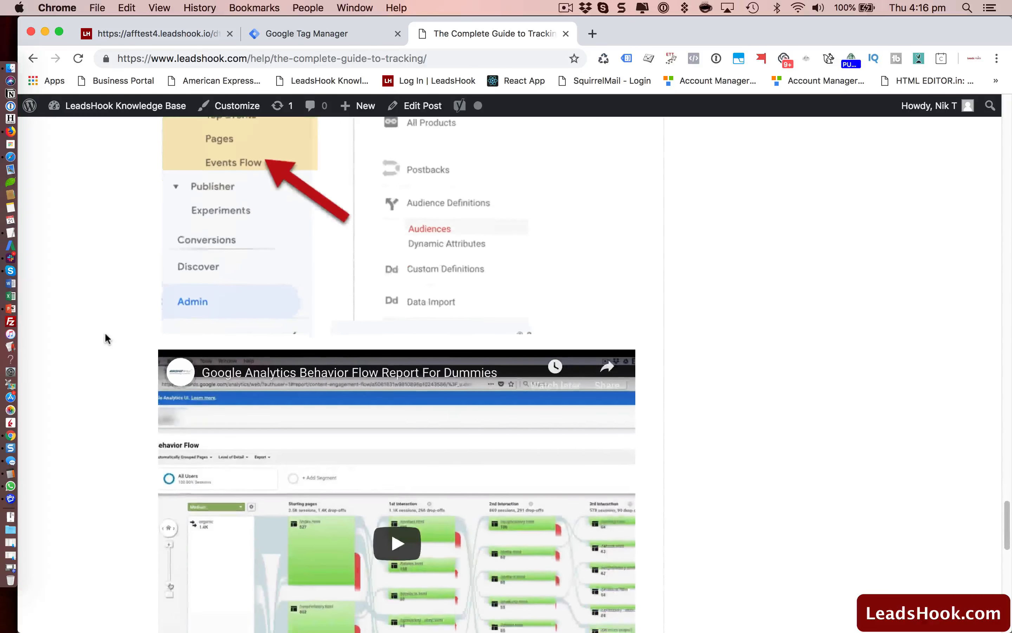
scroll(104, 332, "up", 11)
scroll(105, 332, "down", 5)
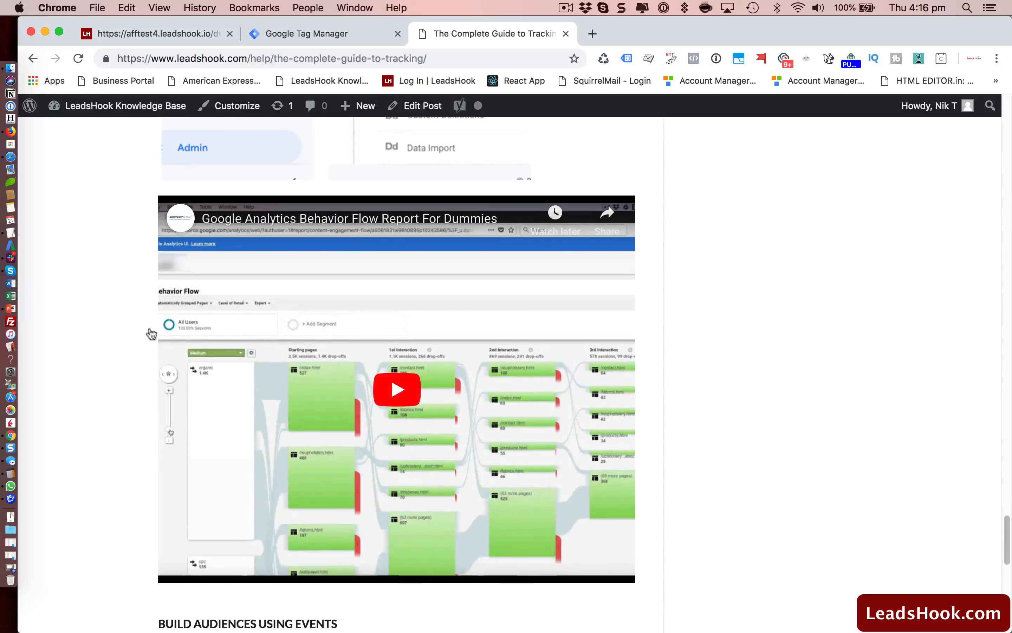
scroll(127, 328, "up", 20)
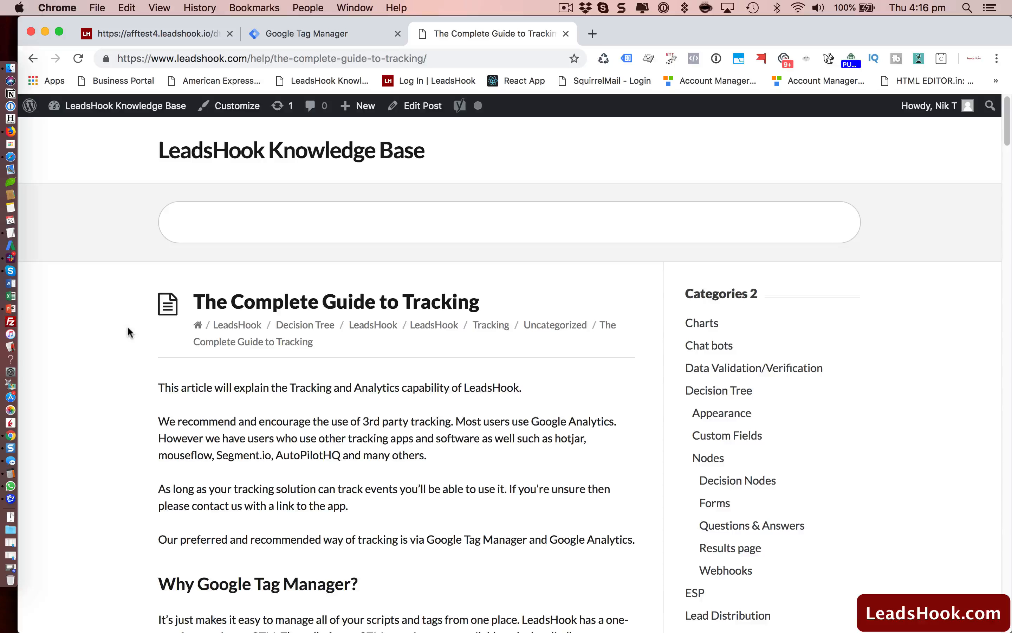
Step: Discard the WebHooks tree's script changes in LeadsHook, and review the managed variables of the LeadsHook GTM Integration container without saving
left_click(155, 32)
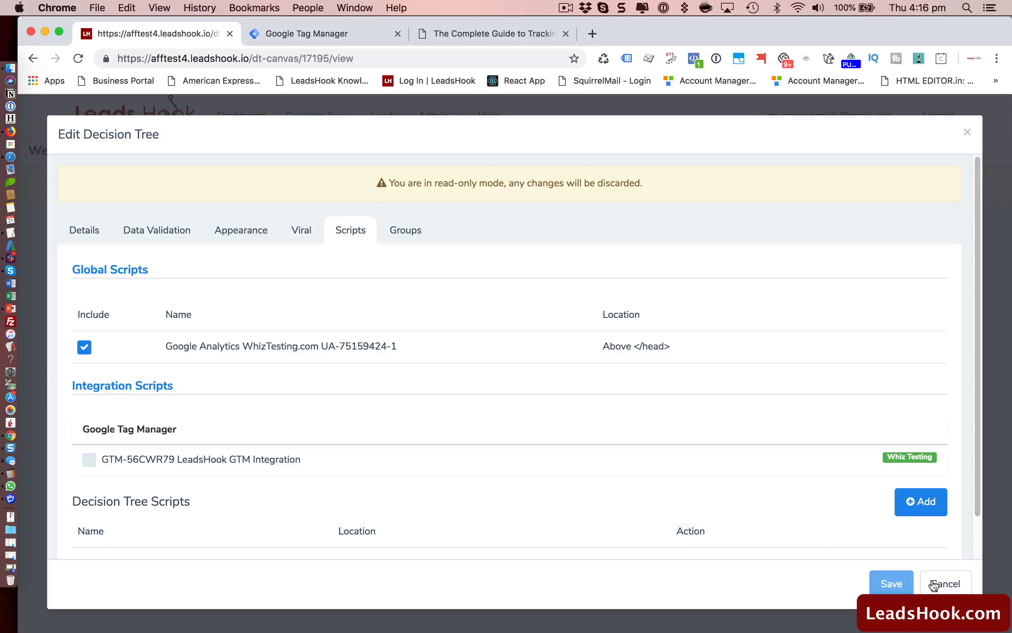
left_click(944, 586)
left_click(442, 117)
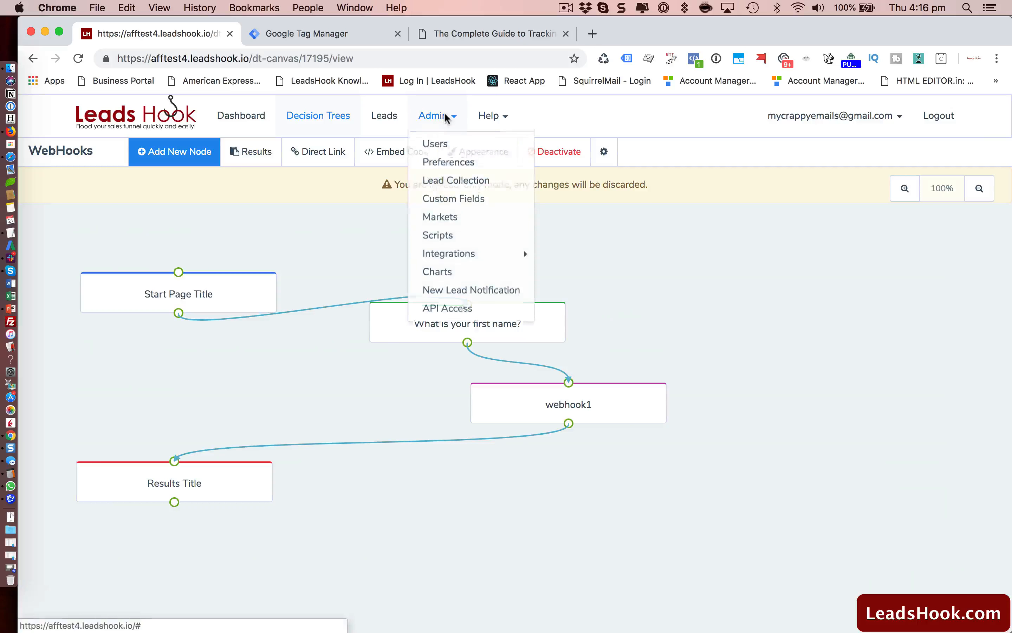
mouse_move(492, 263)
left_click(561, 258)
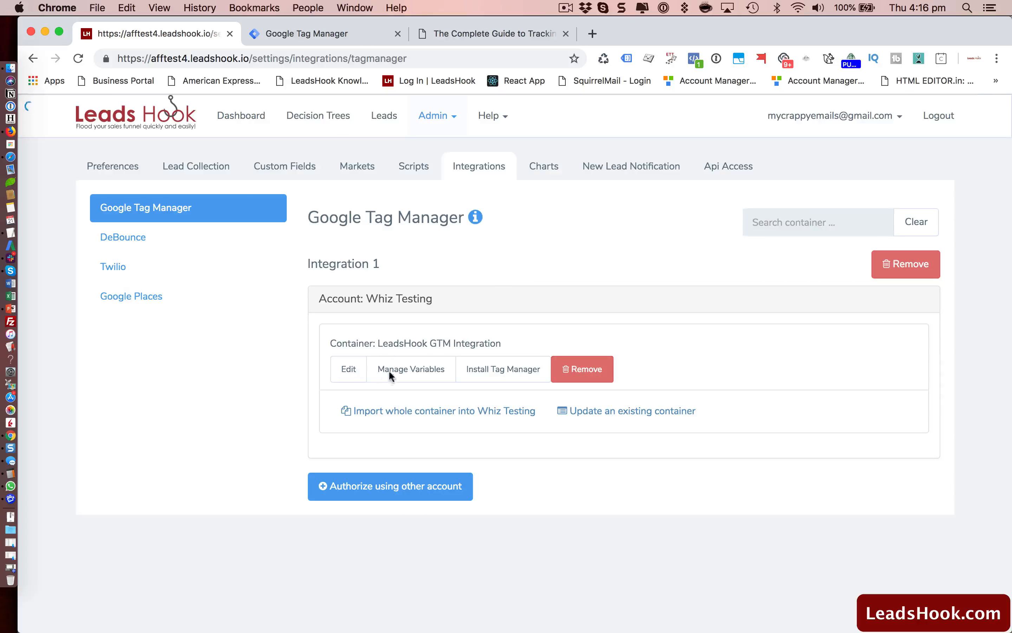
left_click(403, 372)
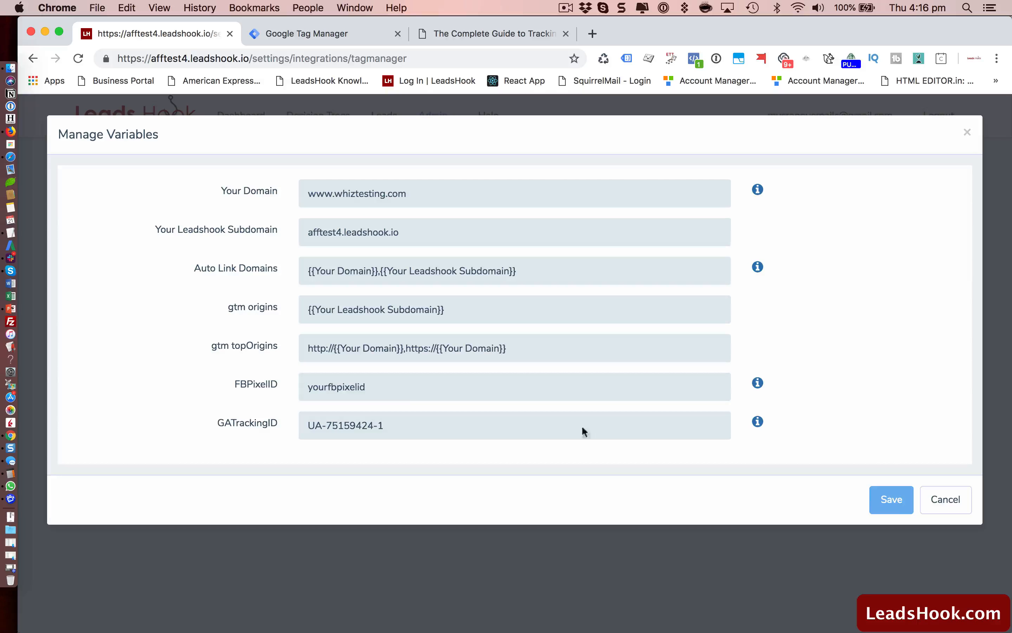
left_click(930, 503)
Step: Switch to Google Tag Manager, open the user-defined variable FBPixelID in edit mode, and close it without changes
left_click(307, 33)
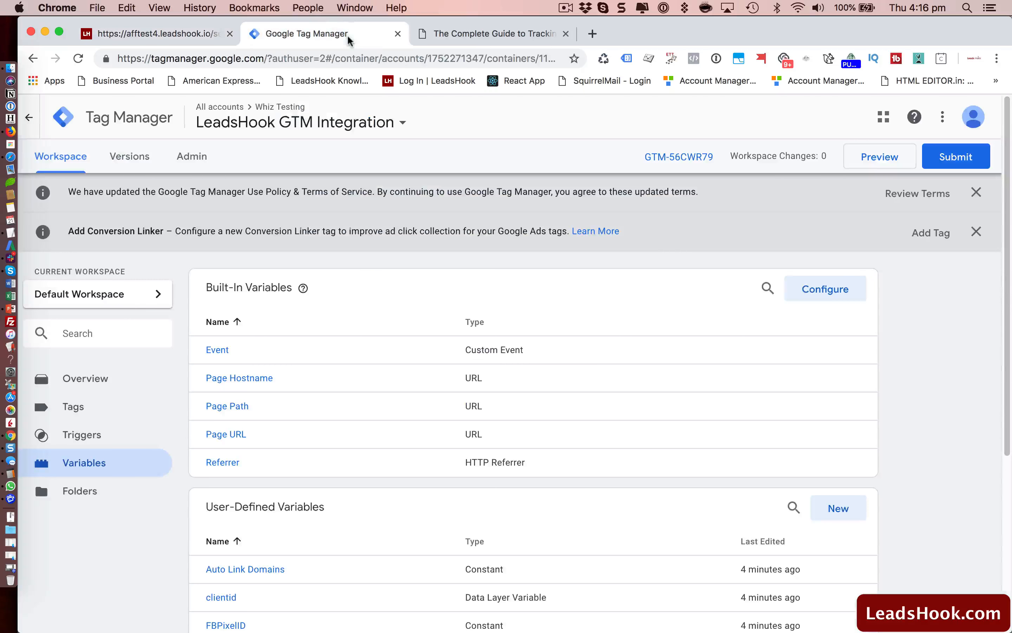
scroll(253, 488, "down", 6)
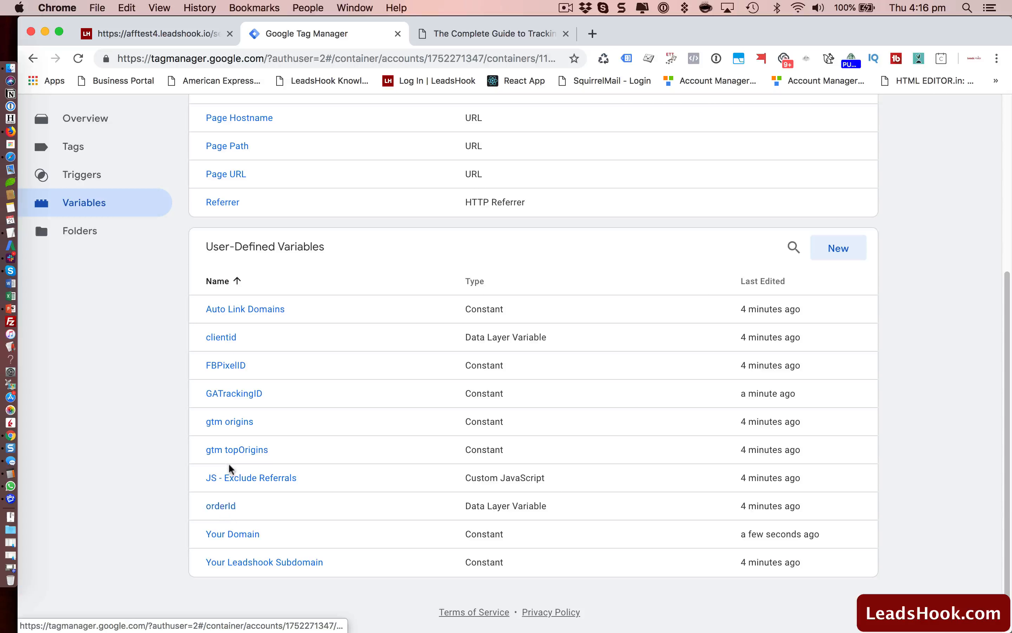
left_click(227, 366)
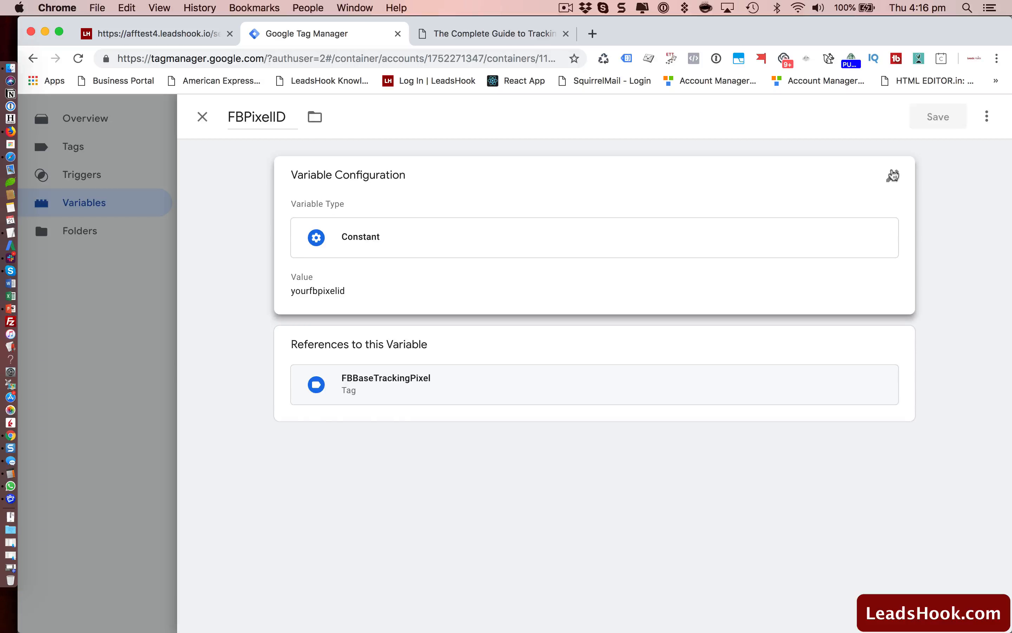
left_click(893, 176)
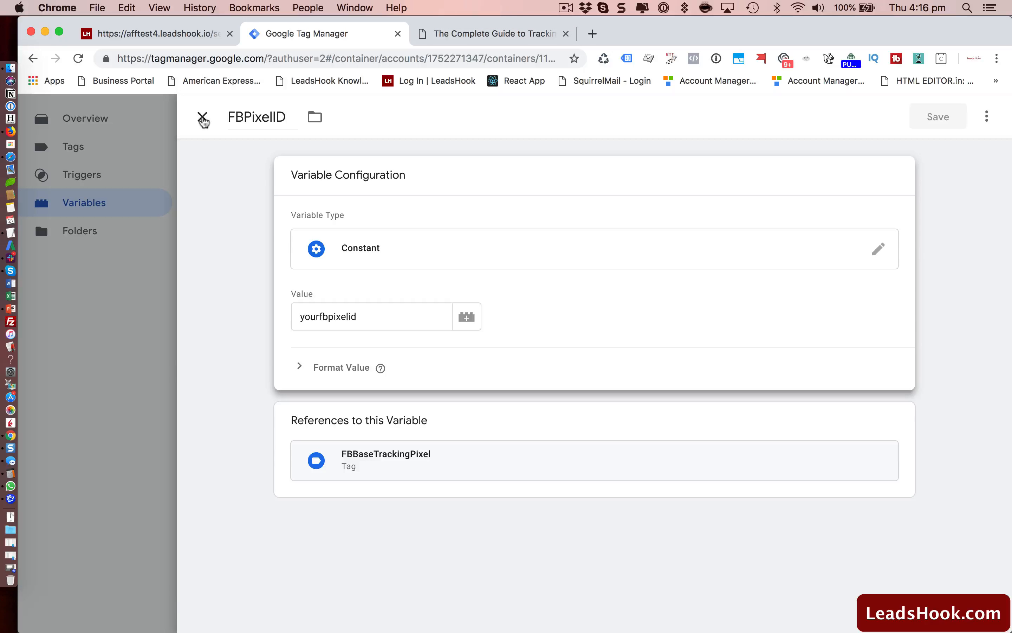
left_click(202, 117)
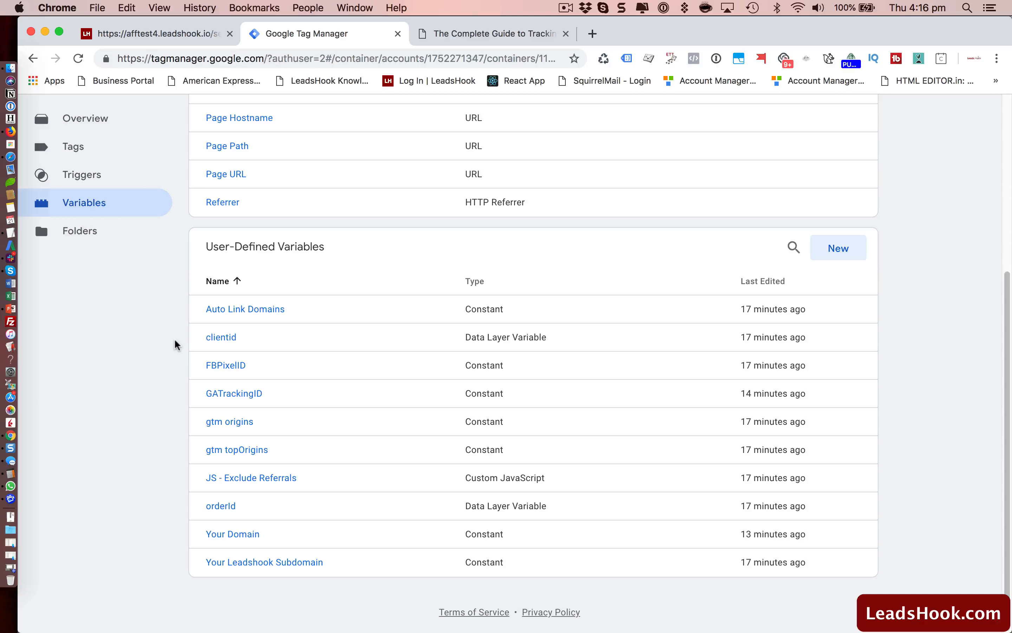
Step: Display the container's Tags list, and check the GTM Test page in Firefox before returning to Tag Manager in Chrome
scroll(177, 344, "up", 6)
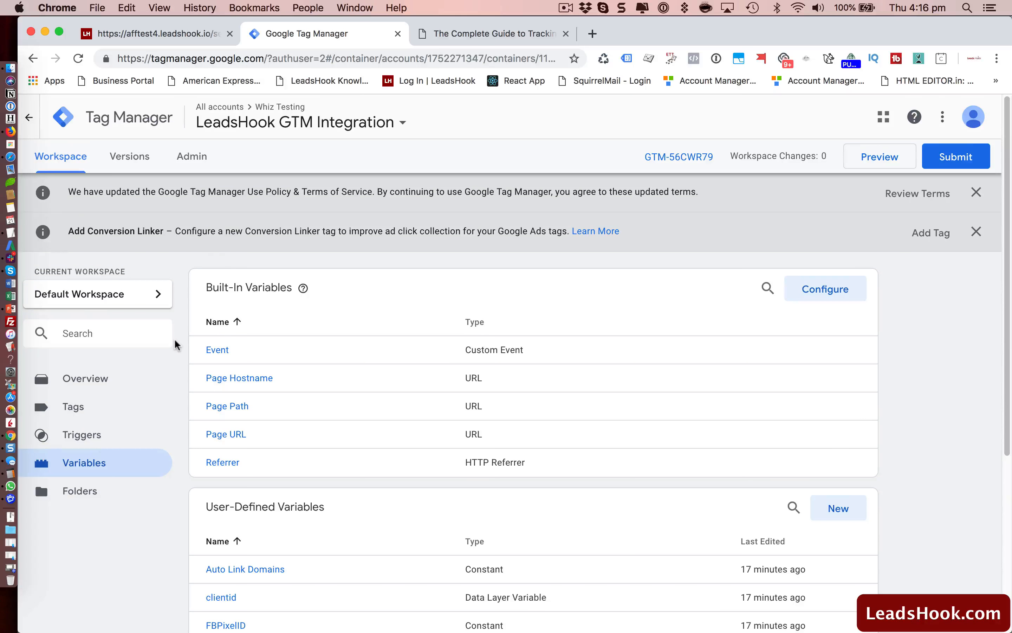
left_click(83, 410)
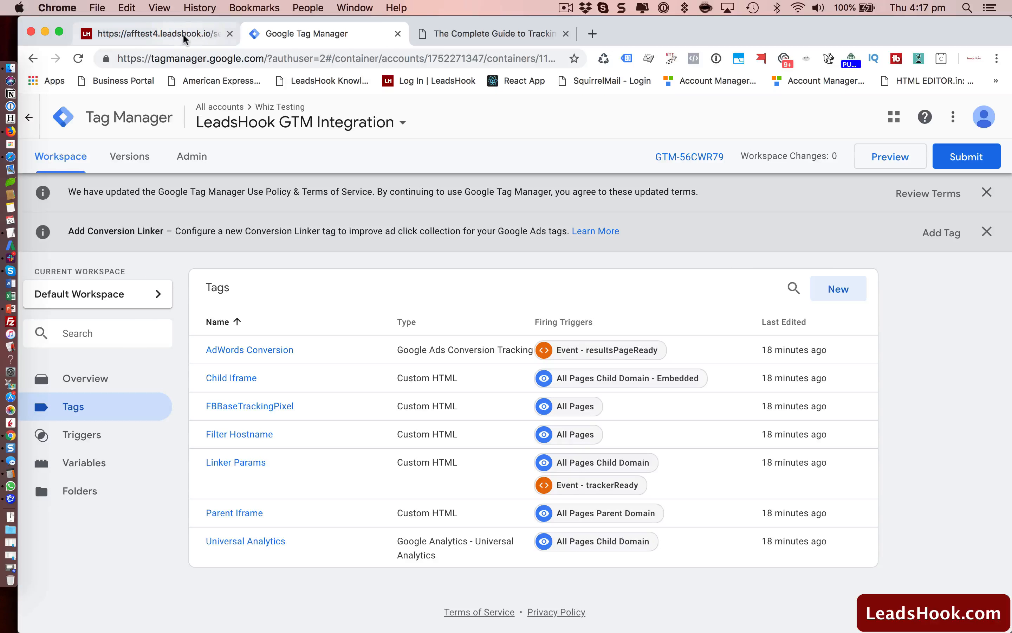
key("super+Tab")
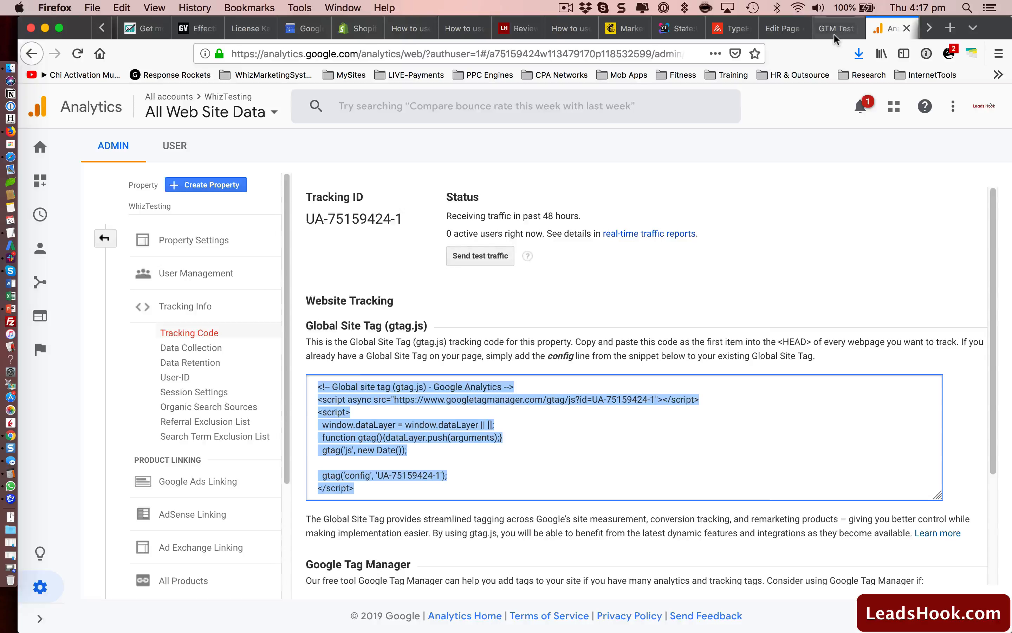
left_click(833, 33)
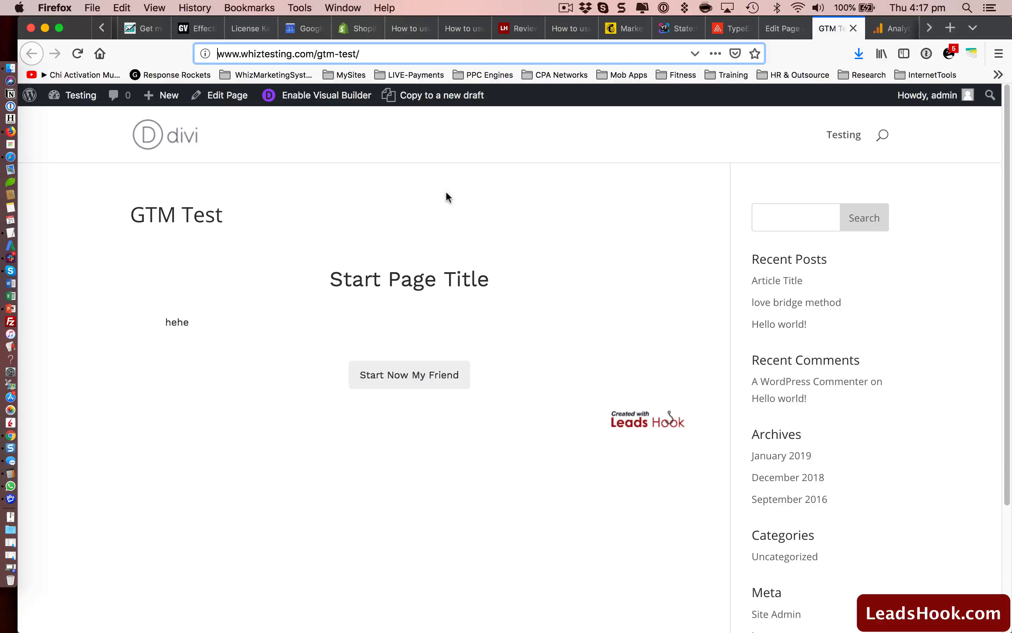
key("super+Tab")
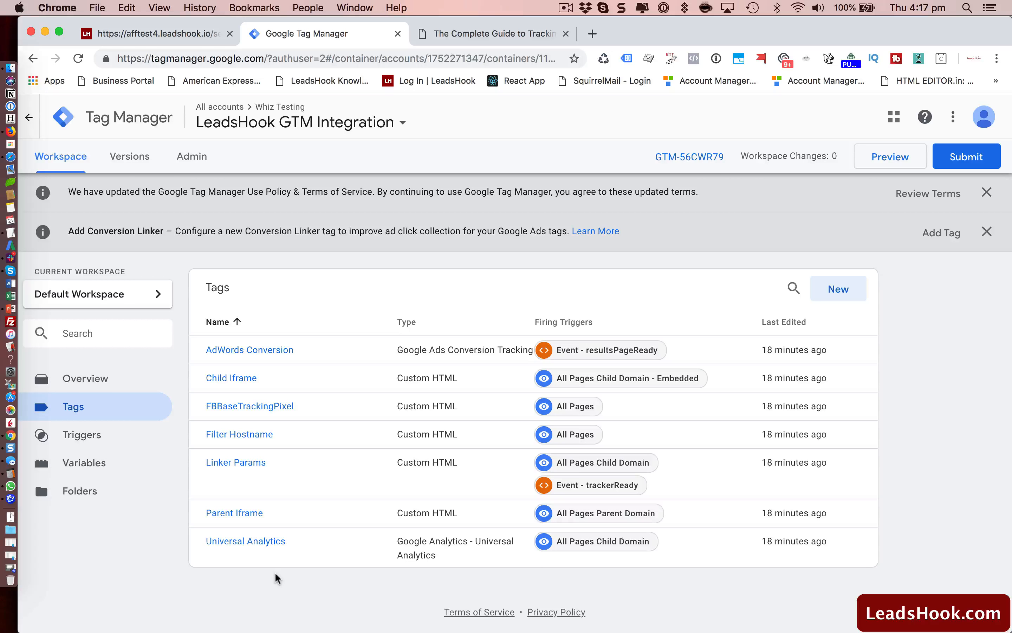
Step: Switch to LeadsHook, display the account's global scripts, and open the WebHooks decision tree in read-only view
left_click(156, 37)
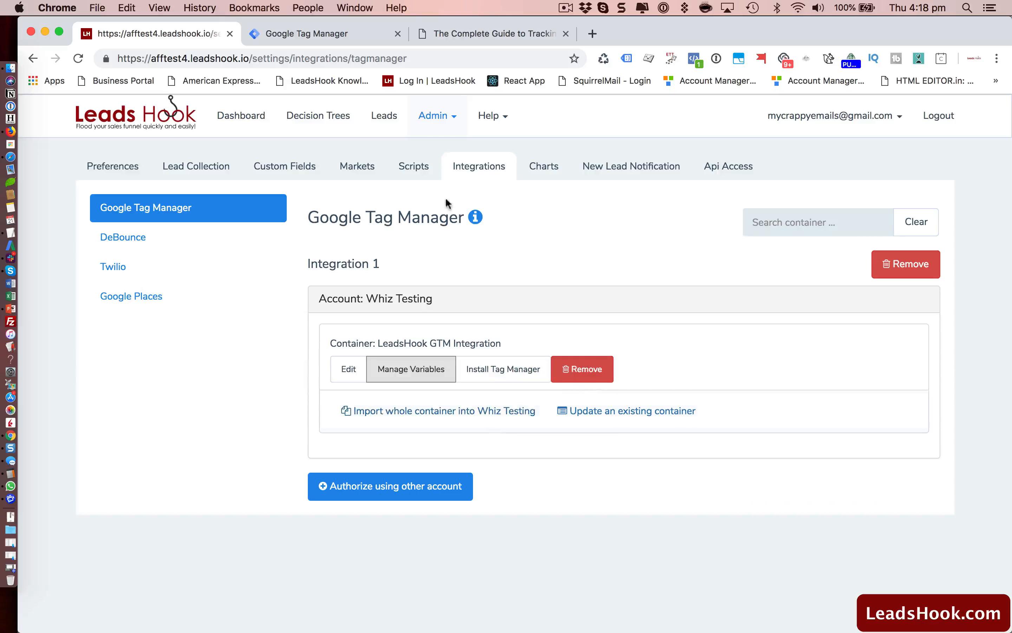
left_click(413, 170)
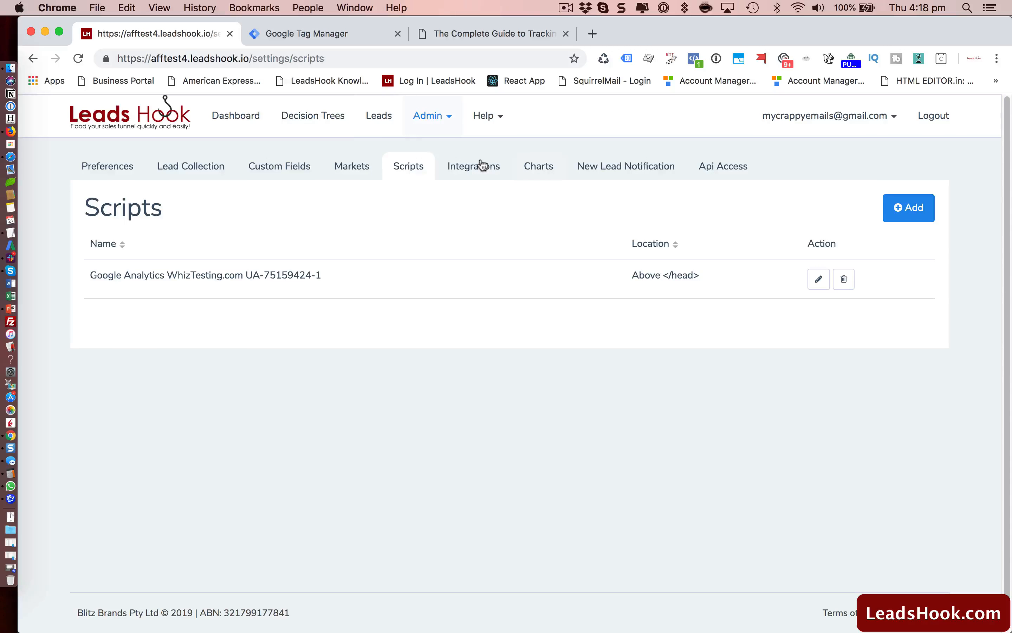
left_click(312, 116)
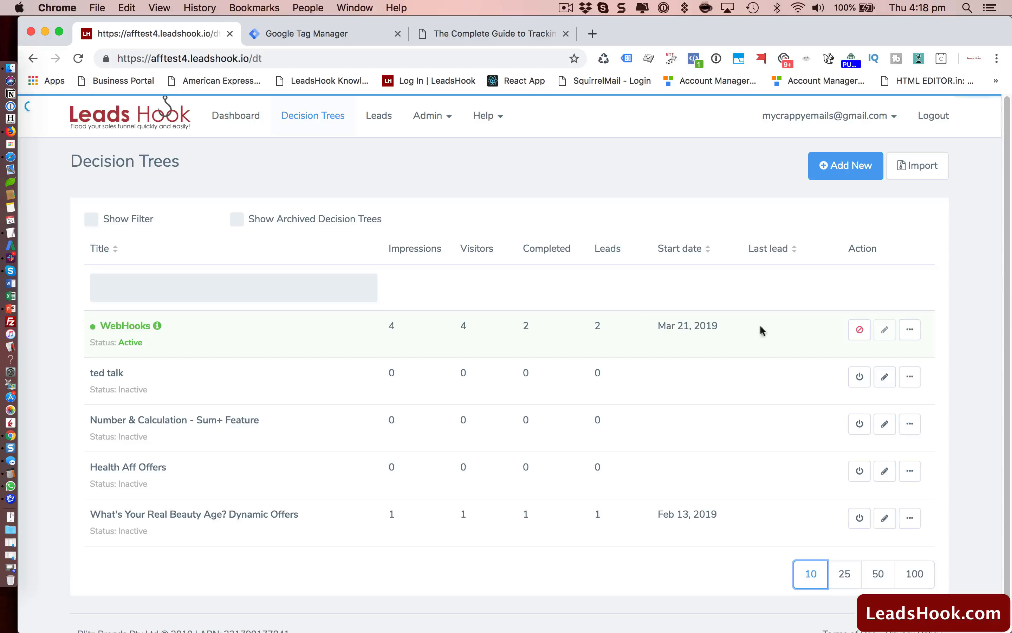
left_click(911, 339)
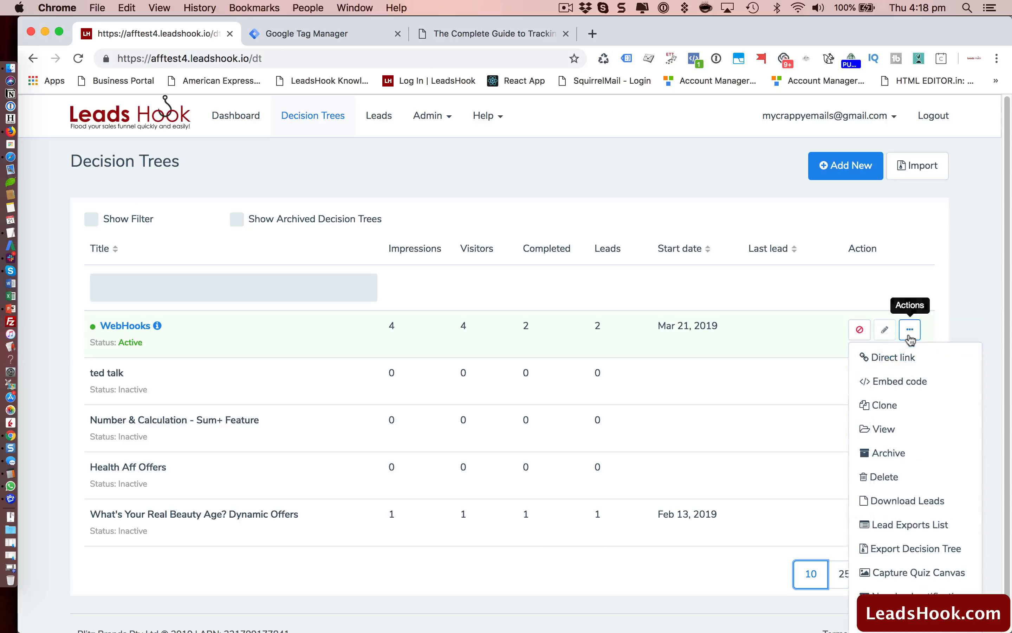
left_click(918, 438)
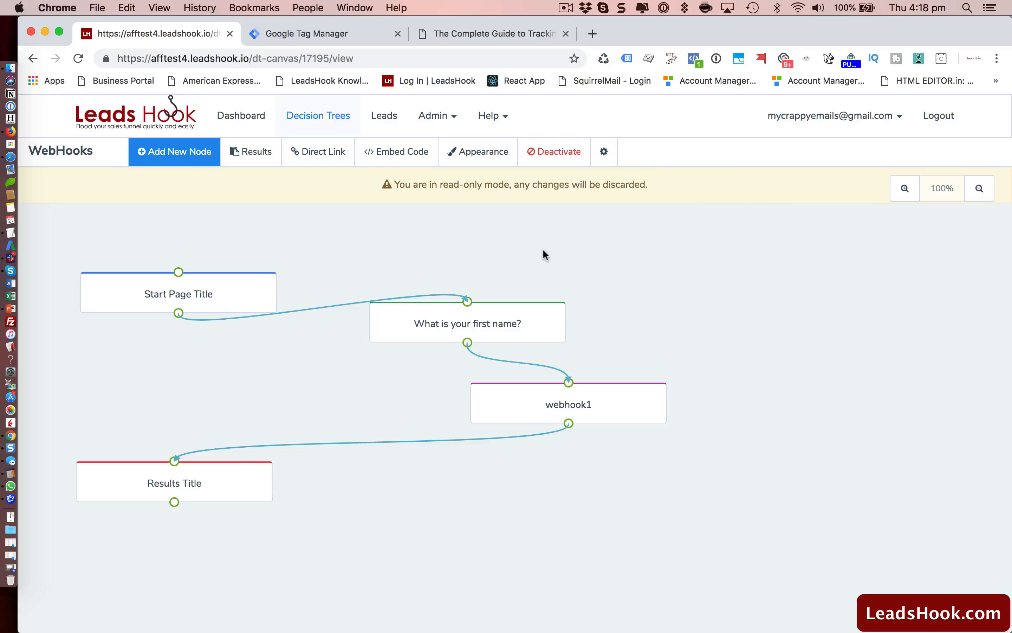
Step: Review the WebHooks tree's script settings and the form for adding a decision tree script, and close both without saving
left_click(605, 152)
left_click(646, 254)
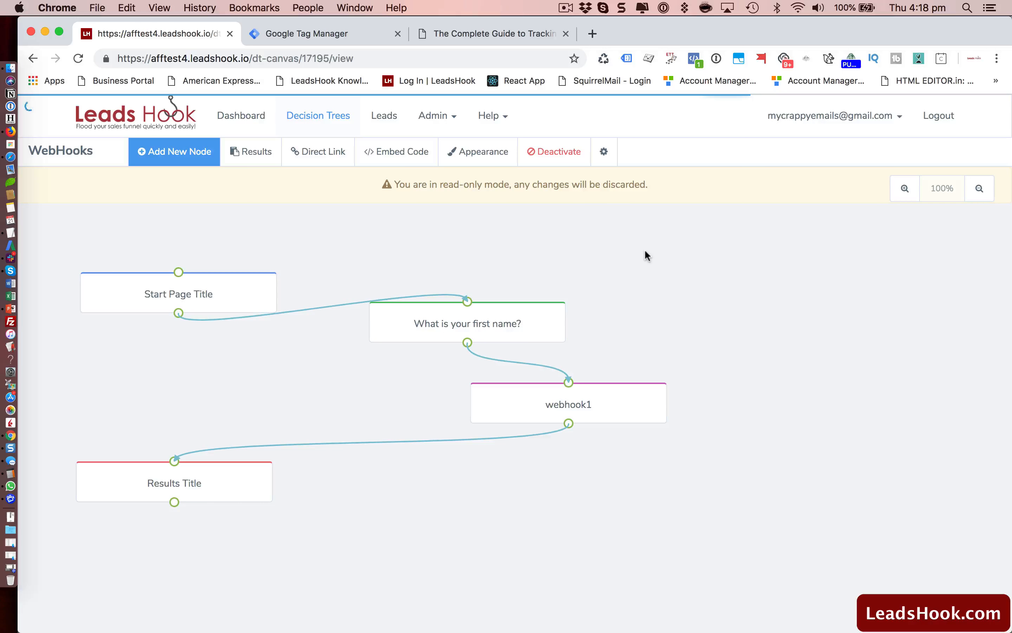
scroll(410, 397, "down", 2)
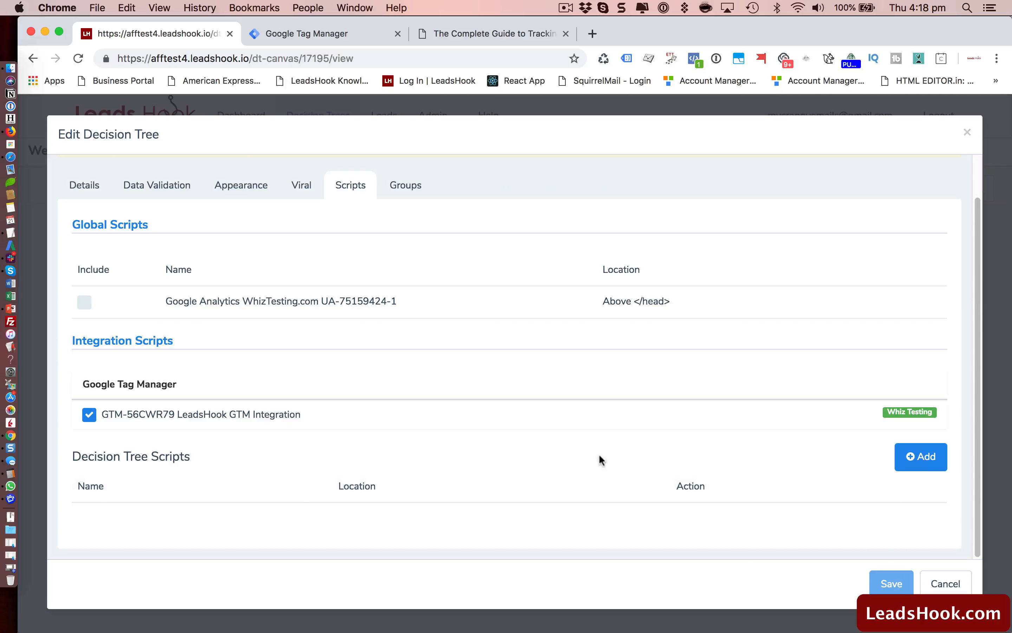
left_click(922, 458)
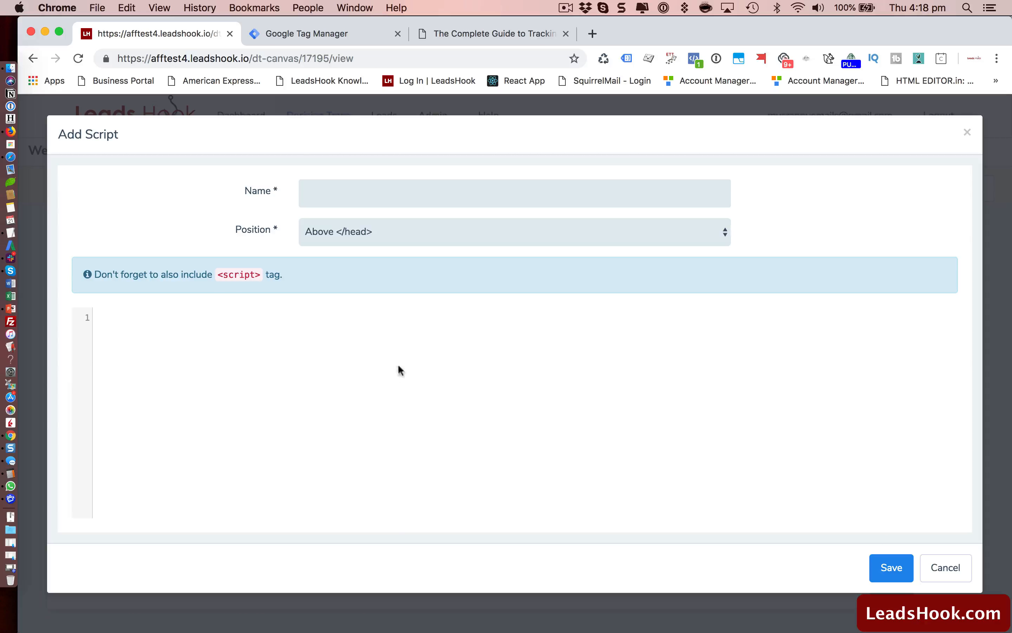
left_click(941, 567)
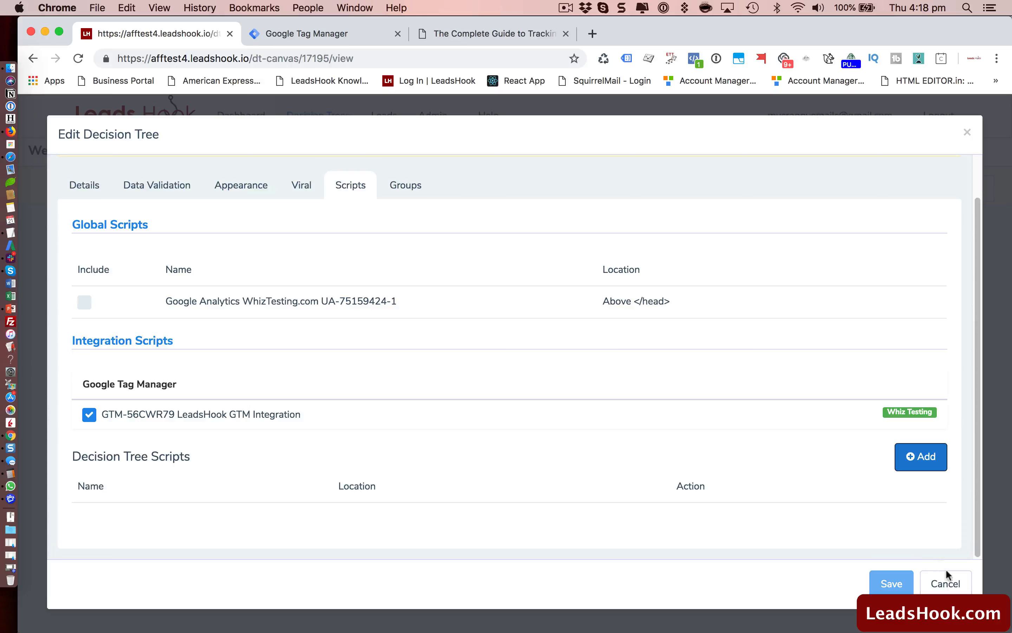
left_click(950, 582)
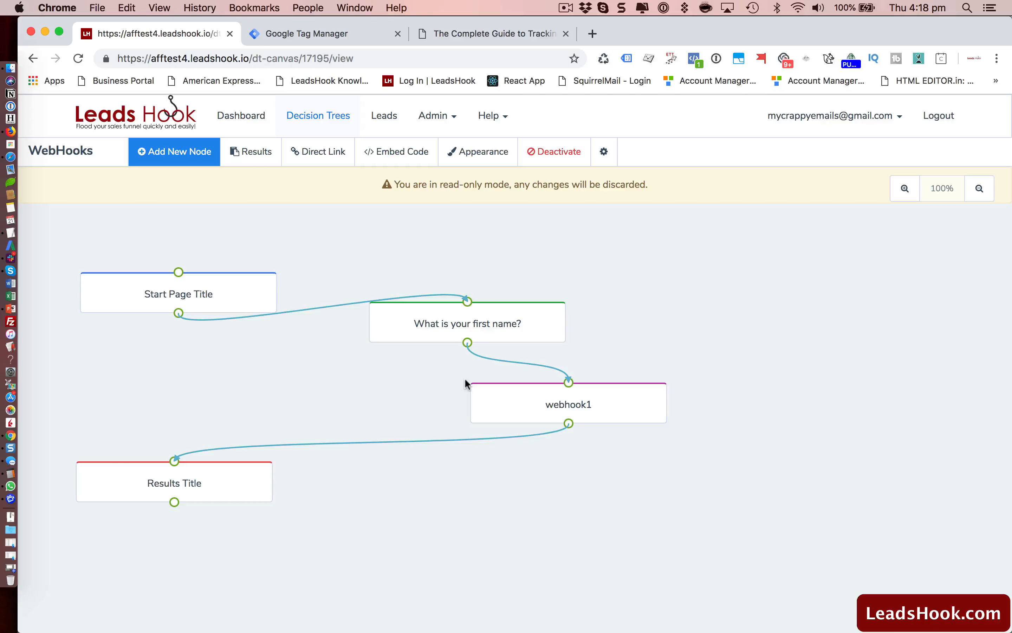